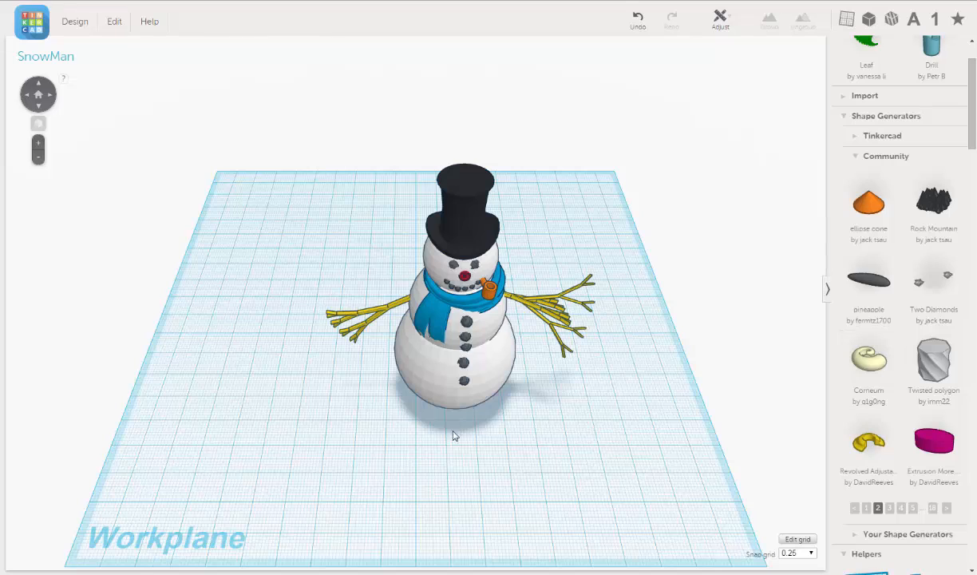
Delete both yellow stick arms from the snowman
mouse_move(401, 421)
right_down()
mouse_move(394, 392)
mouse_move(403, 407)
right_up()
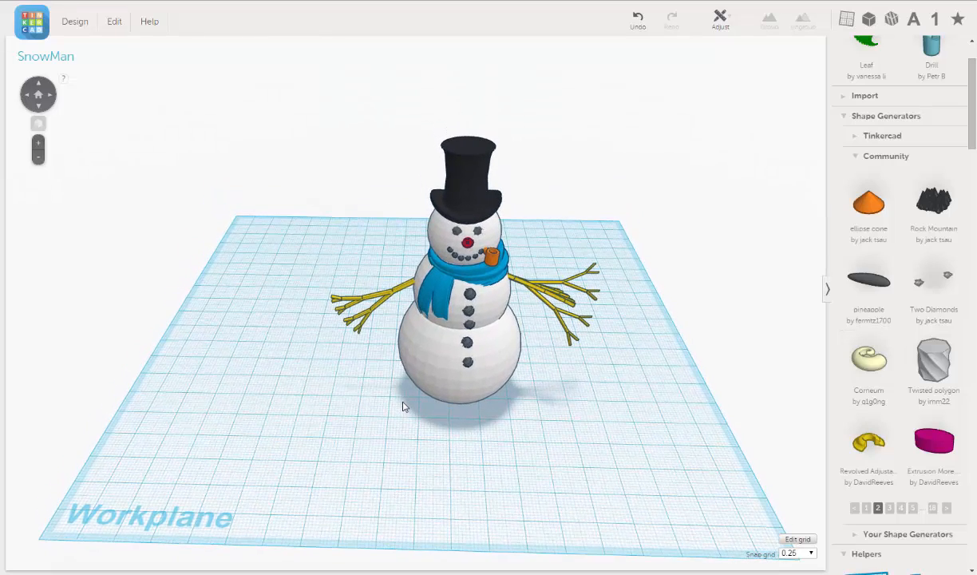
scroll(408, 393, up, 3)
scroll(411, 391, up, 2)
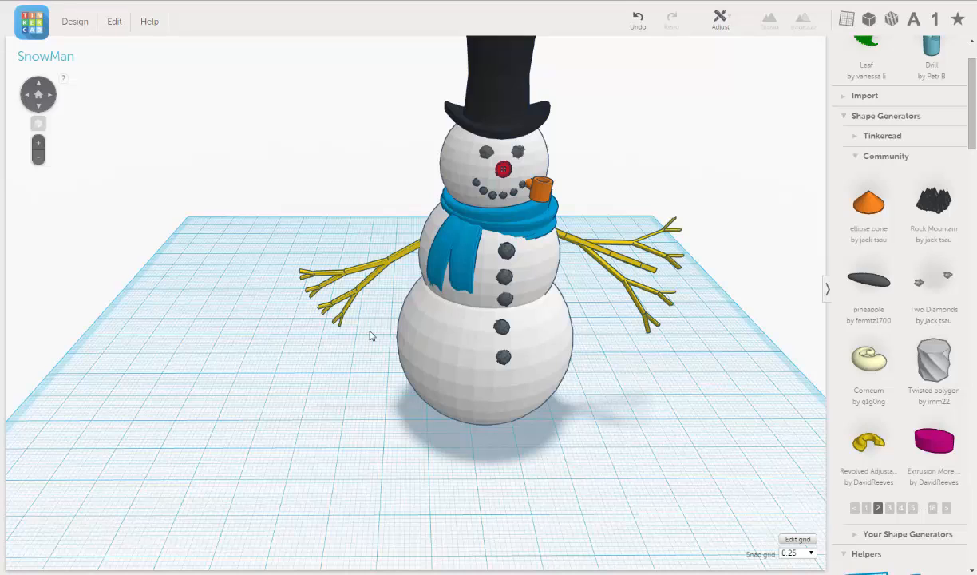
click(399, 261)
key(Delete)
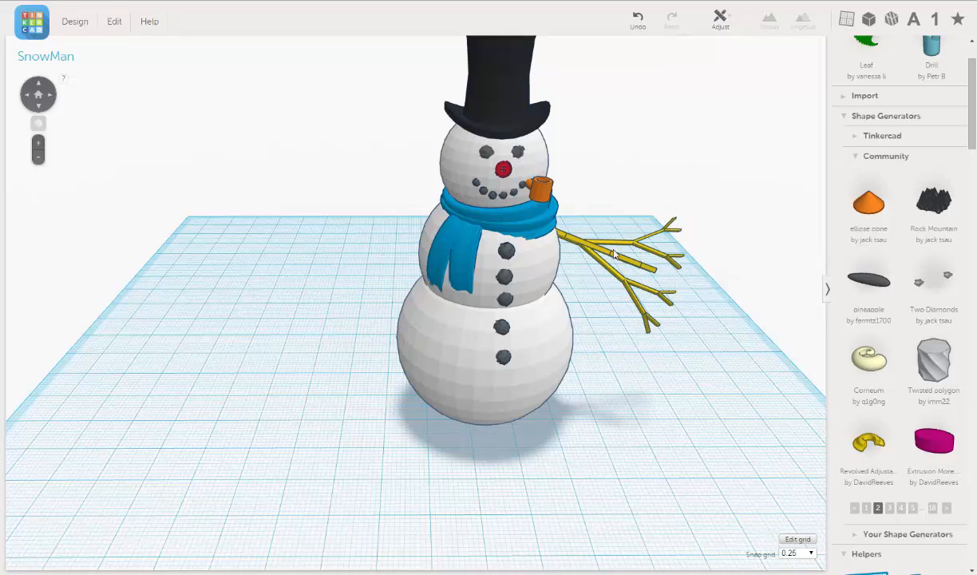
click(606, 248)
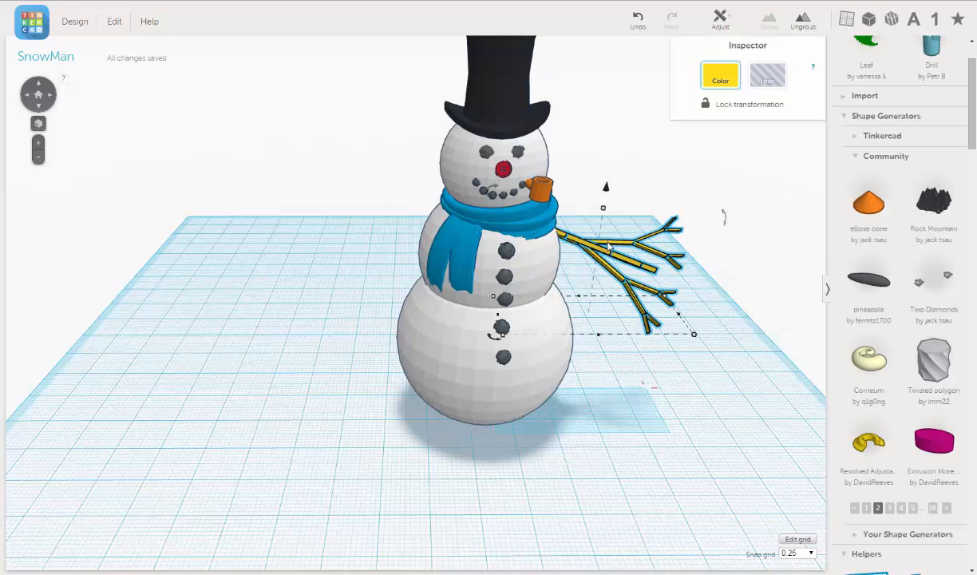
key(Delete)
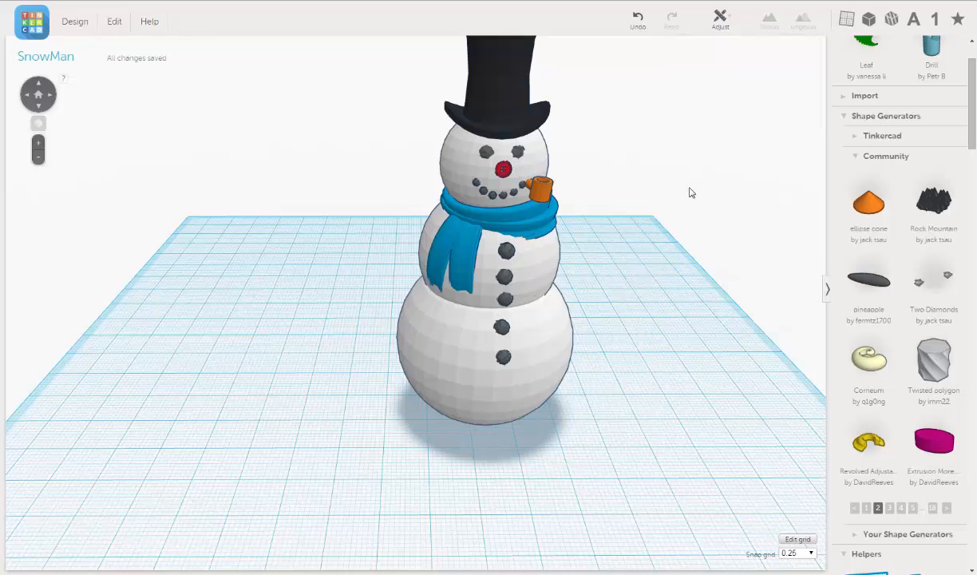
Place a Corneum from the community shape generators on the workplane beside the snowman
click(848, 118)
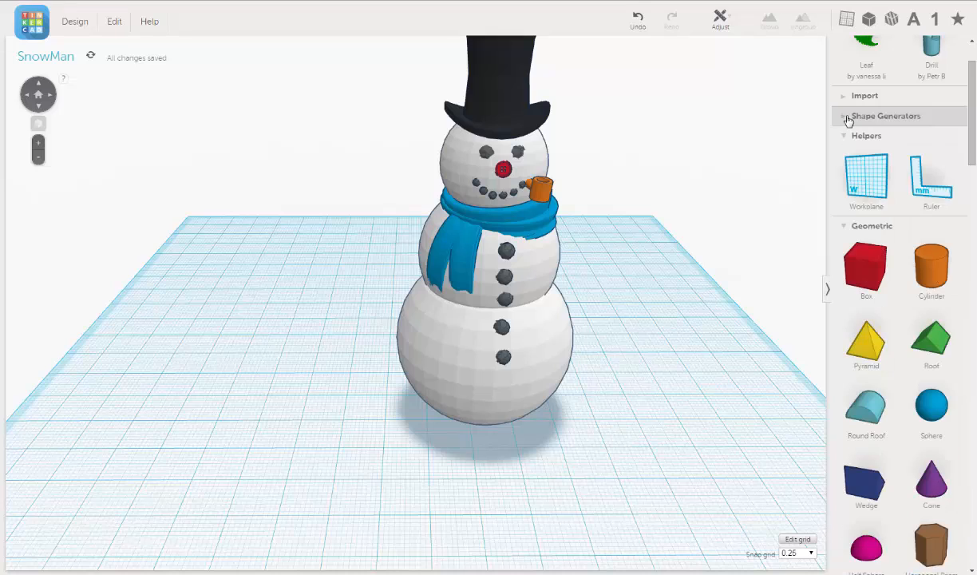
click(848, 118)
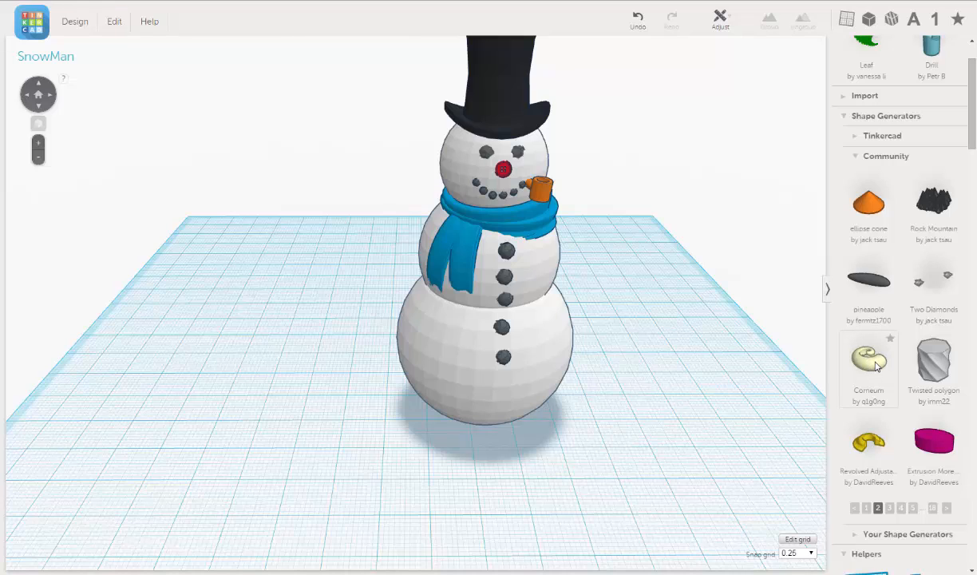
drag(765, 408, 635, 467)
right_drag(613, 363, 634, 420)
middle_drag(634, 420, 586, 316)
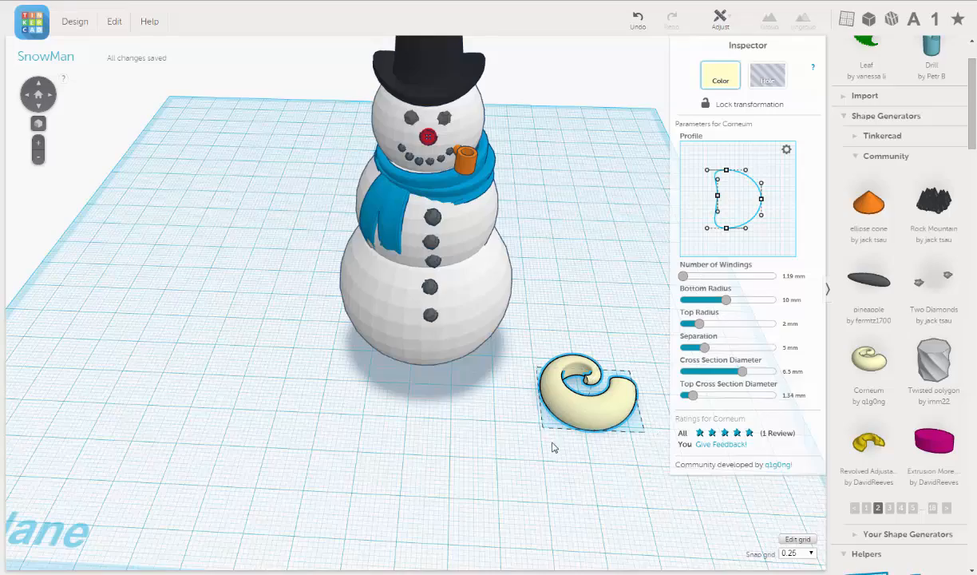
Rotate the Corneum upright so the spiral stands on its edge
right_drag(554, 447, 568, 488)
middle_drag(581, 455, 567, 439)
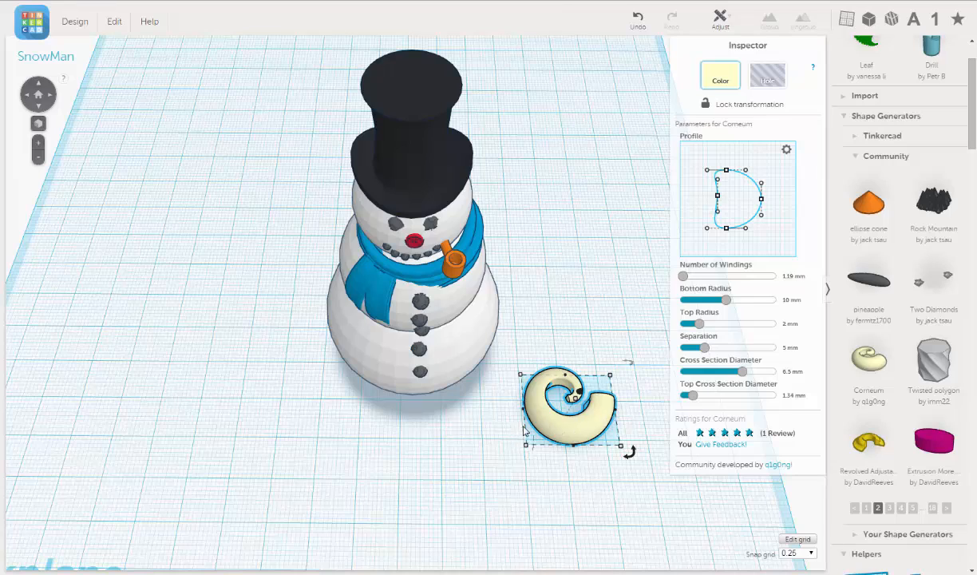
right_drag(546, 429, 597, 402)
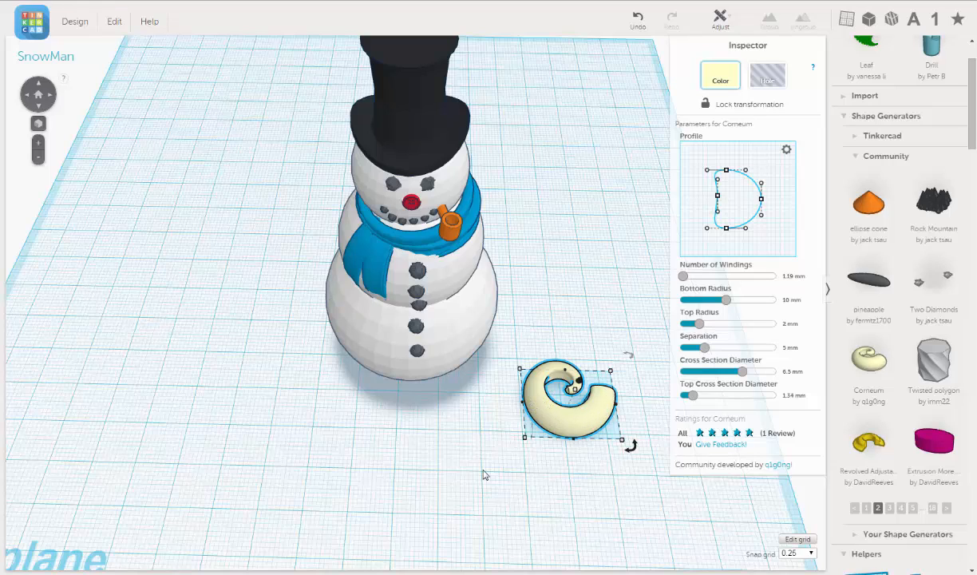
right_drag(483, 475, 449, 440)
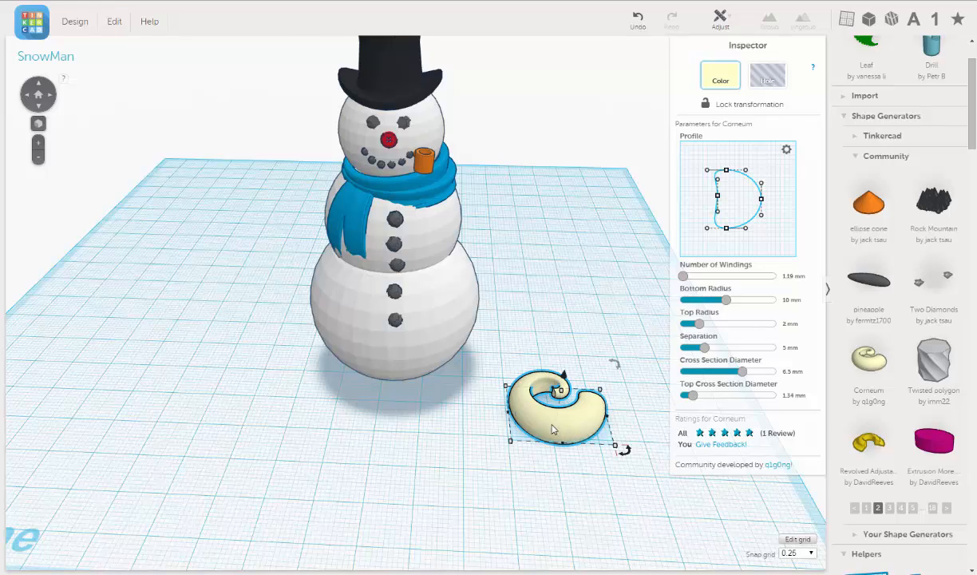
right_drag(546, 405, 486, 501)
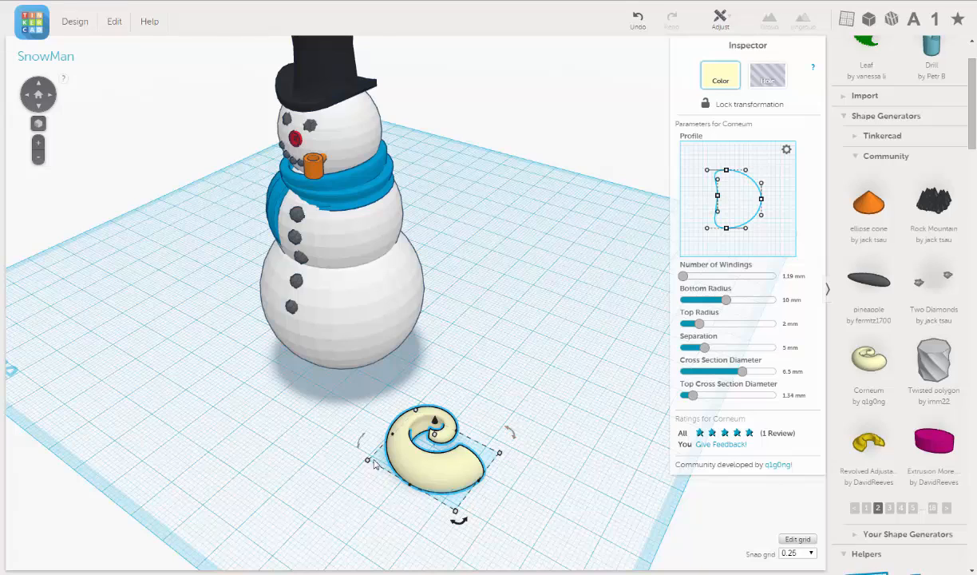
right_drag(345, 431, 254, 351)
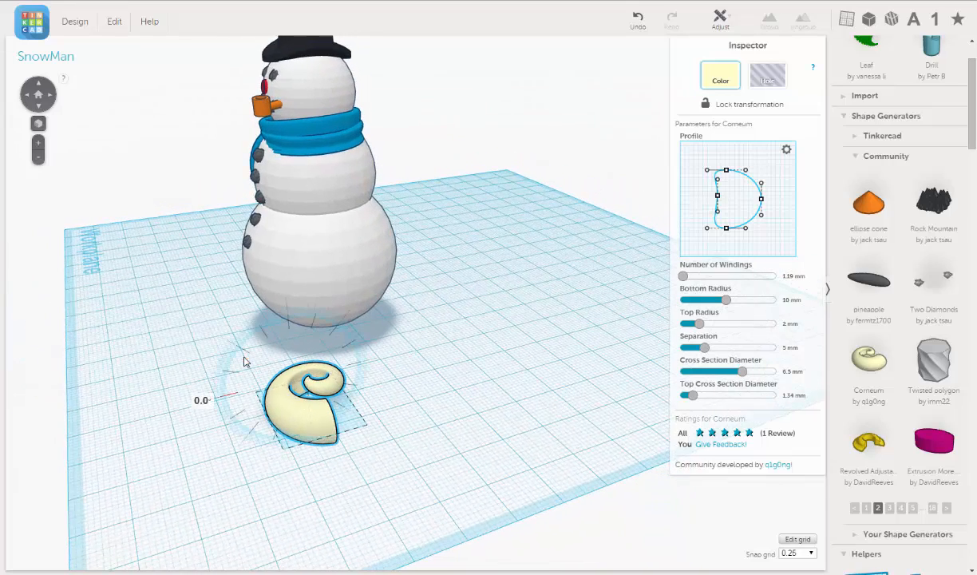
drag(241, 360, 254, 413)
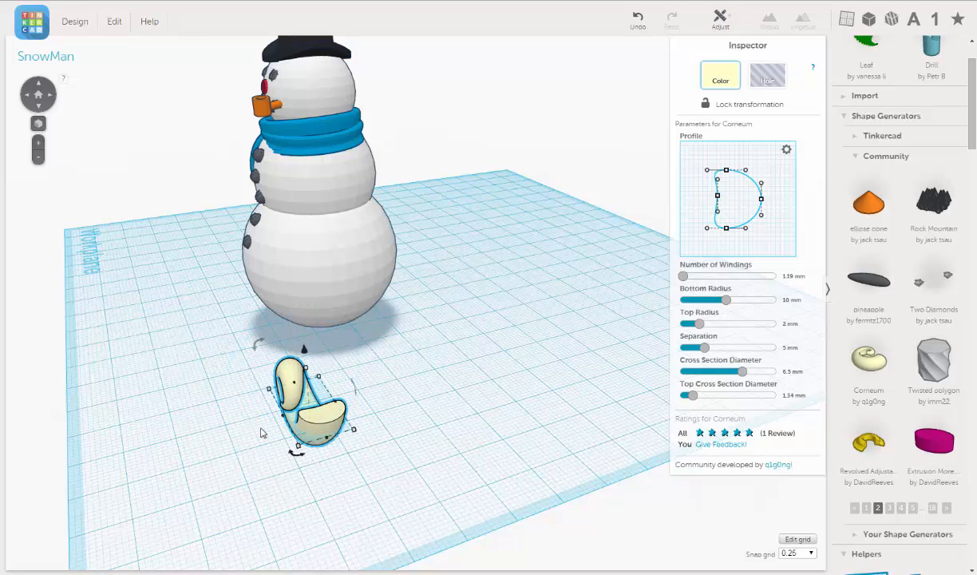
Move the Corneum to the snowman's scarf-tail side, raise it about 32.5 mm above the workplane, and bring it against the middle ball
right_drag(295, 445, 548, 383)
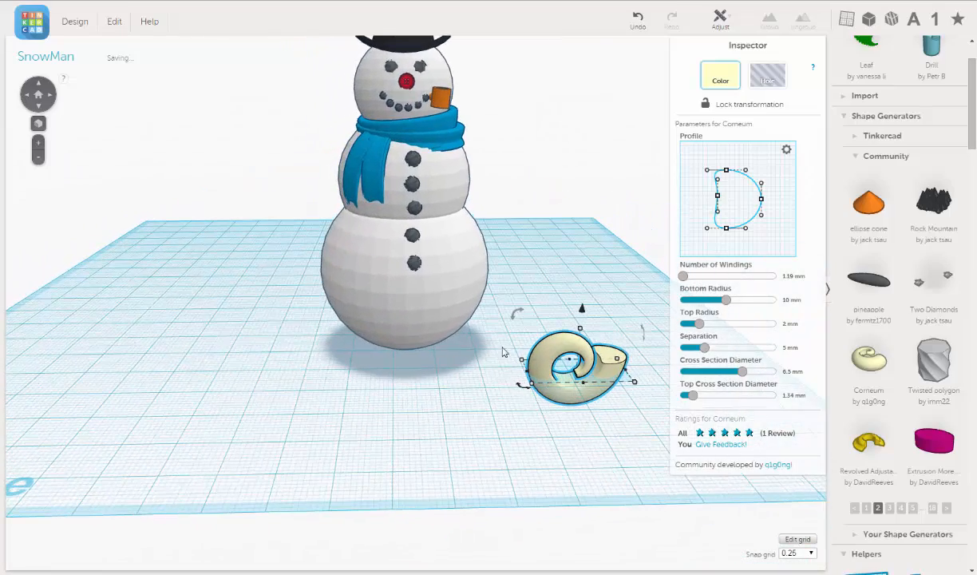
drag(543, 358, 257, 356)
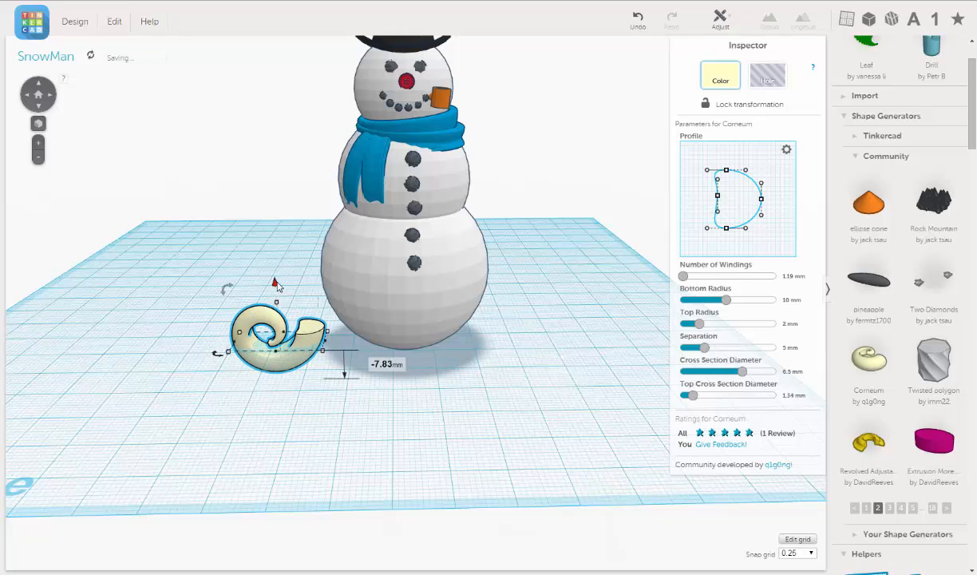
drag(277, 285, 305, 112)
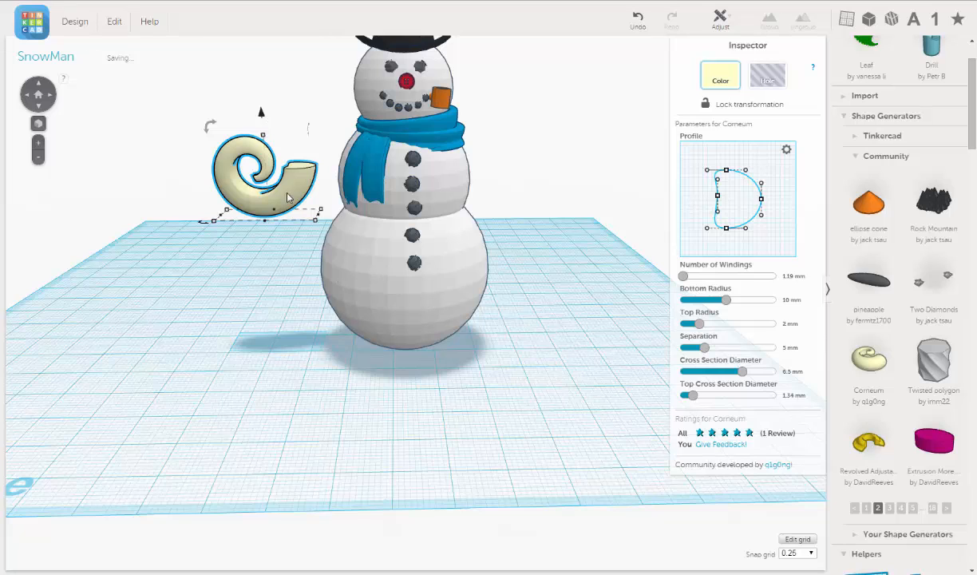
drag(281, 179, 346, 184)
Raise the Corneum to a height of about 35.9 mm above the workplane
right_drag(316, 206, 349, 205)
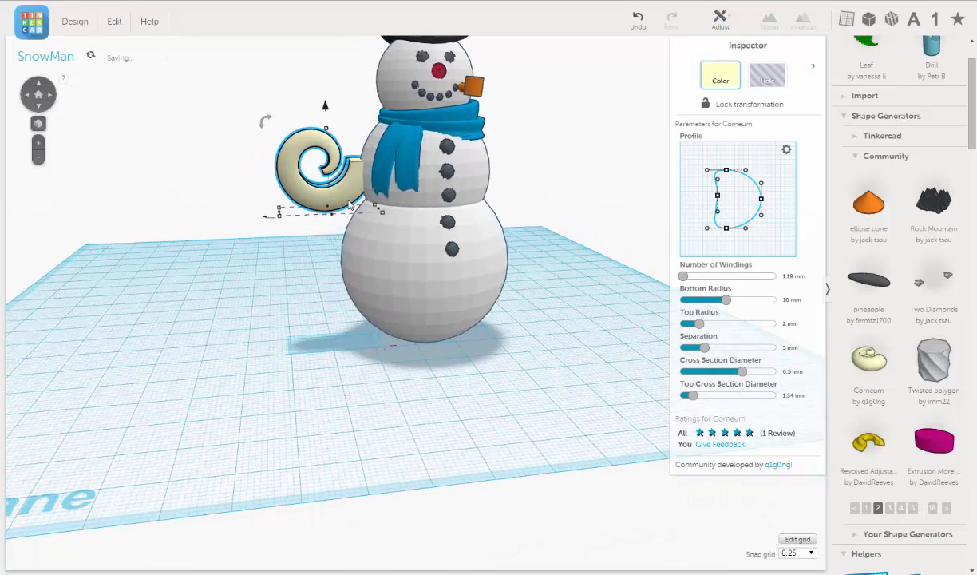
middle_drag(343, 203, 337, 254)
scroll(354, 238, up, 4)
right_drag(353, 238, 404, 270)
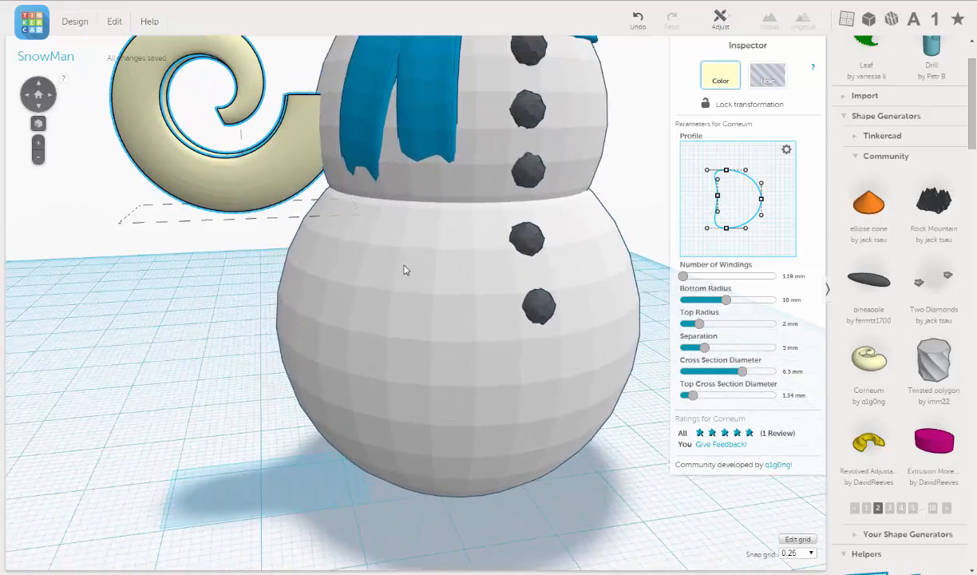
middle_drag(404, 270, 464, 310)
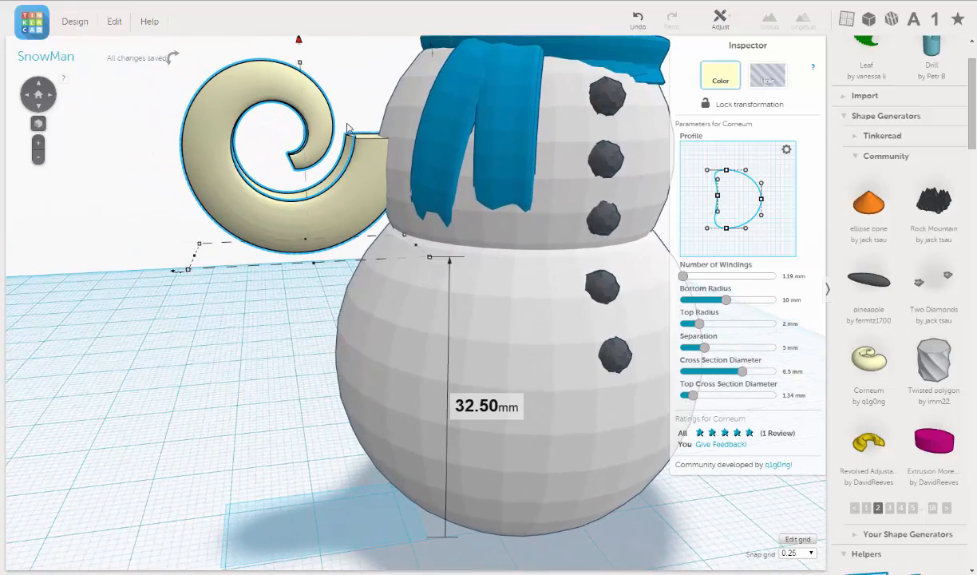
middle_drag(299, 48, 284, 92)
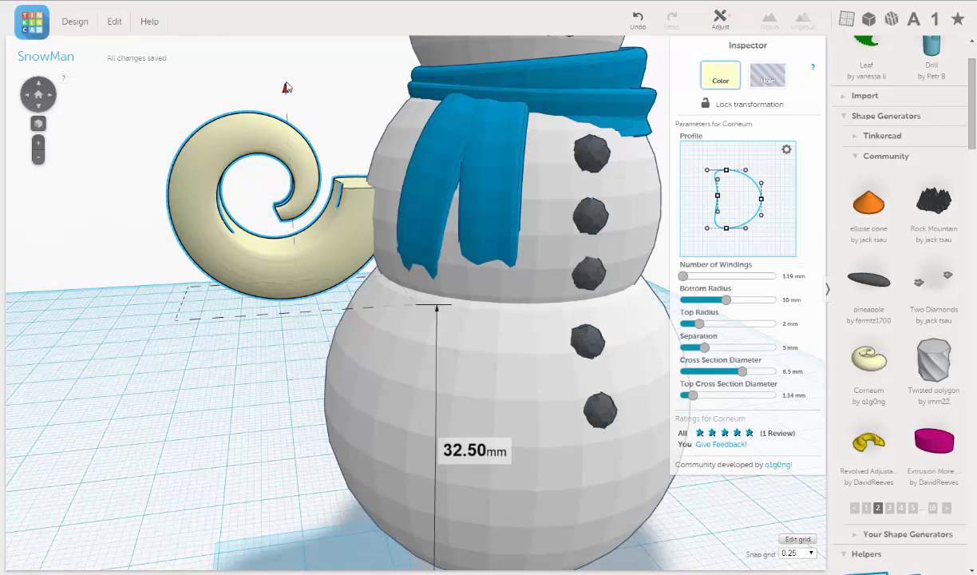
drag(279, 86, 293, 50)
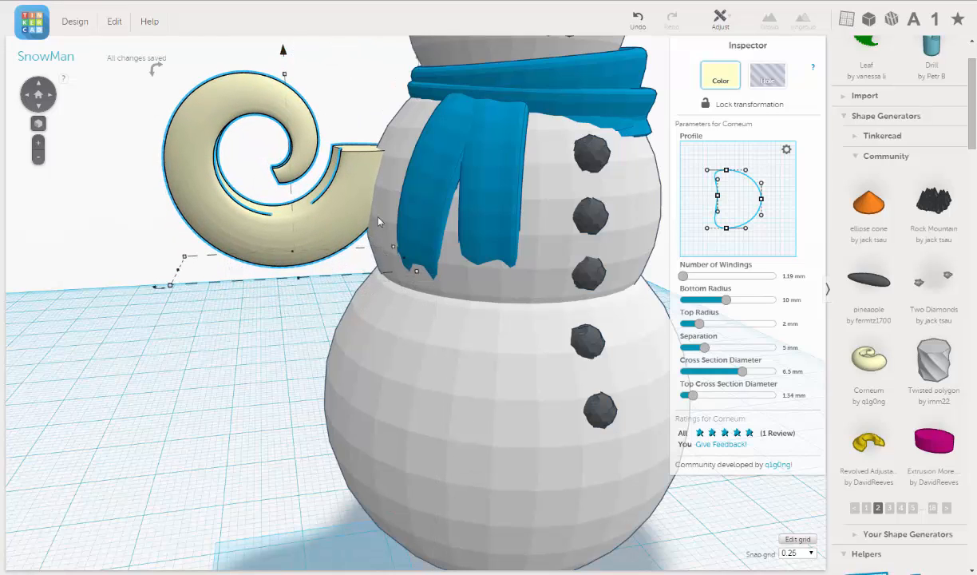
Nudge the Corneum sideways in grid steps until its wide end sinks into the snowman's middle ball
key(Right)
key(Right)
key(Right)
key(Right)
key(Right)
key(Right)
key(Right)
key(Right)
key(Right)
key(Right)
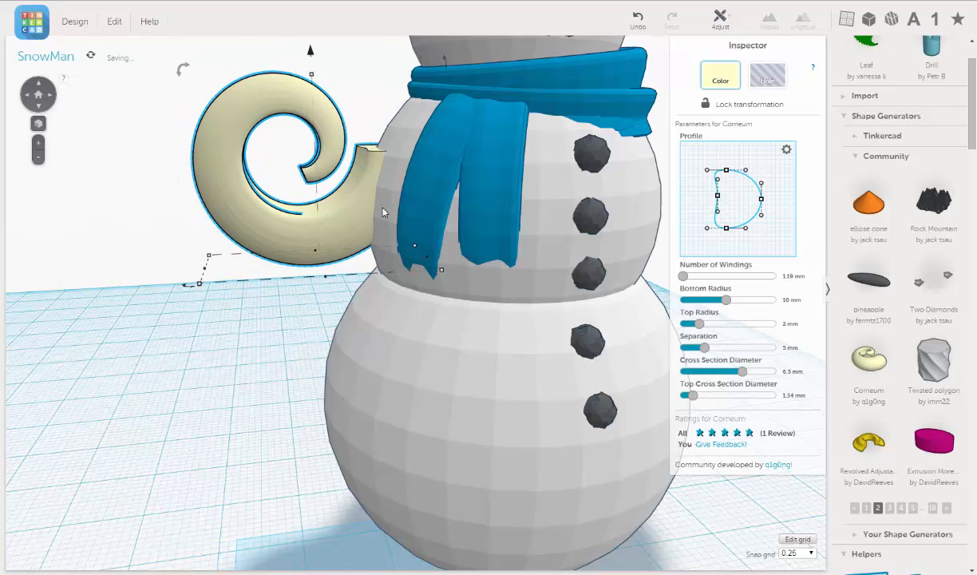
key(Right)
key(Right)
key(Right)
key(Right)
key(Right)
key(Right)
key(Right)
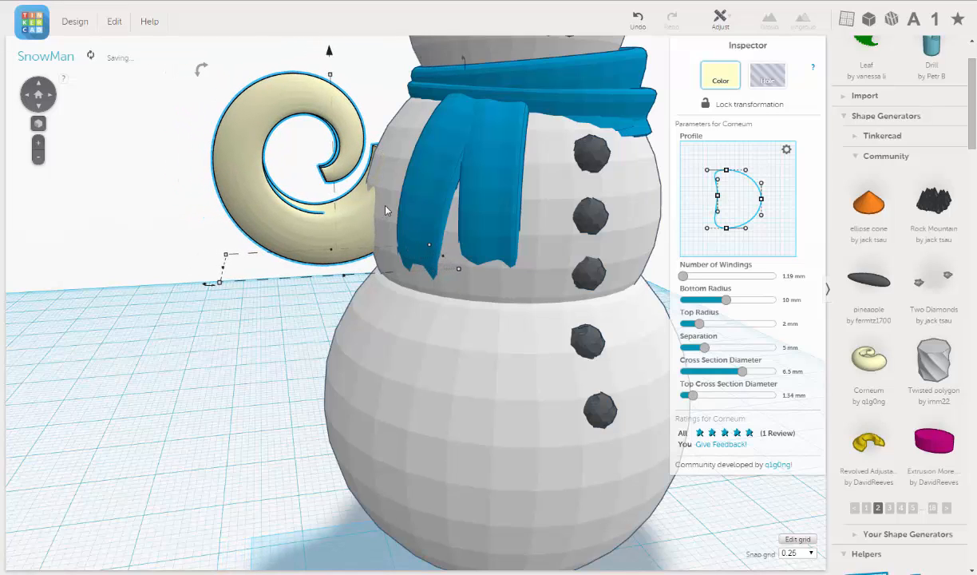
Raise the Corneum slightly further so its wide end meets the middle ball near shoulder level
middle_drag(385, 206, 332, 204)
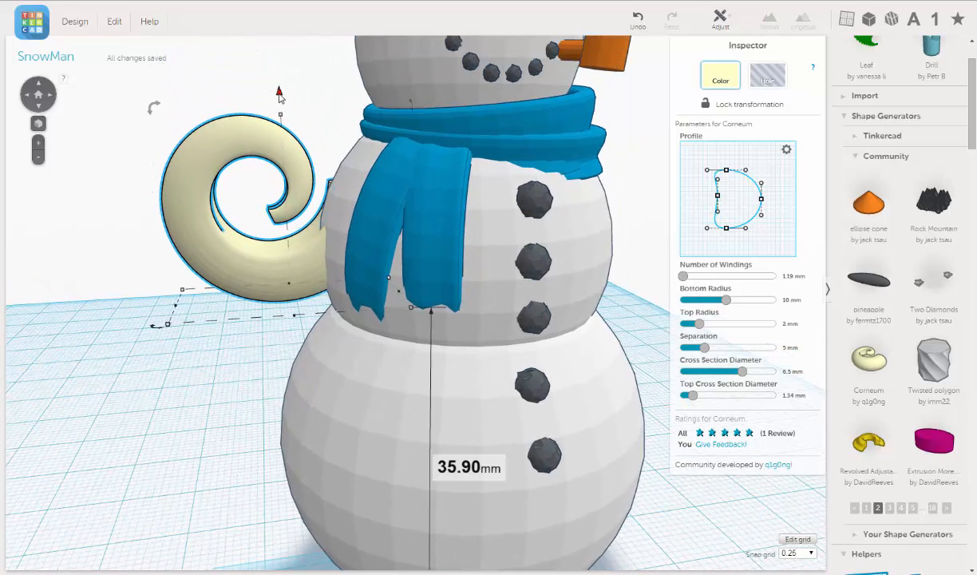
drag(279, 93, 268, 64)
mouse_move(278, 80)
middle_drag(263, 153, 272, 192)
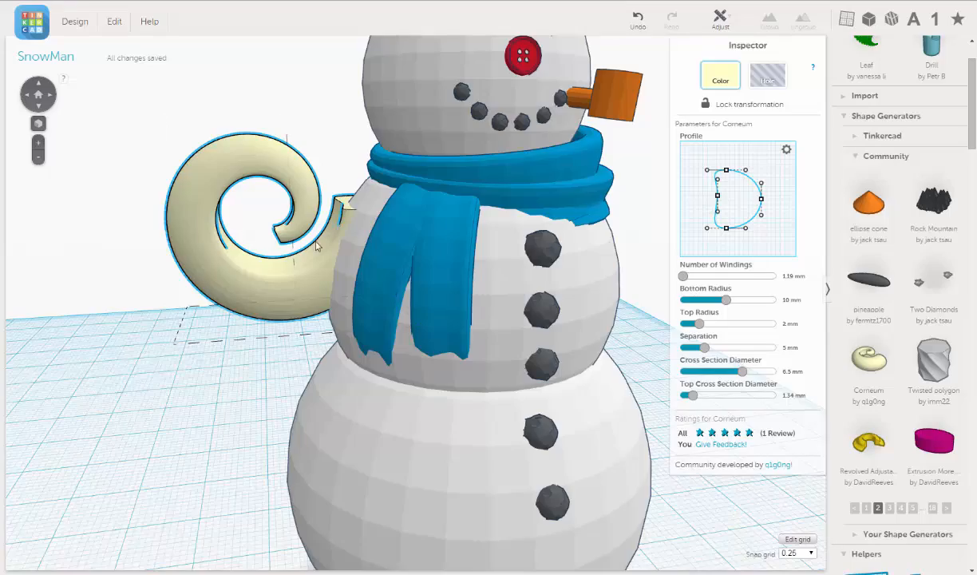
Pull the middle point of the Corneum profile's flat side outward to make the cross-section nearly round
right_drag(252, 233, 463, 263)
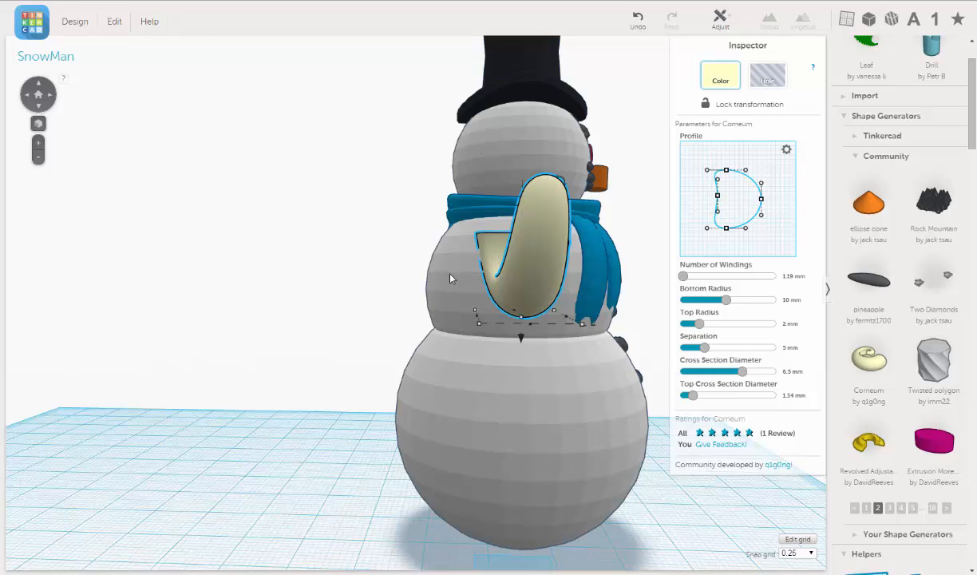
right_drag(451, 278, 488, 260)
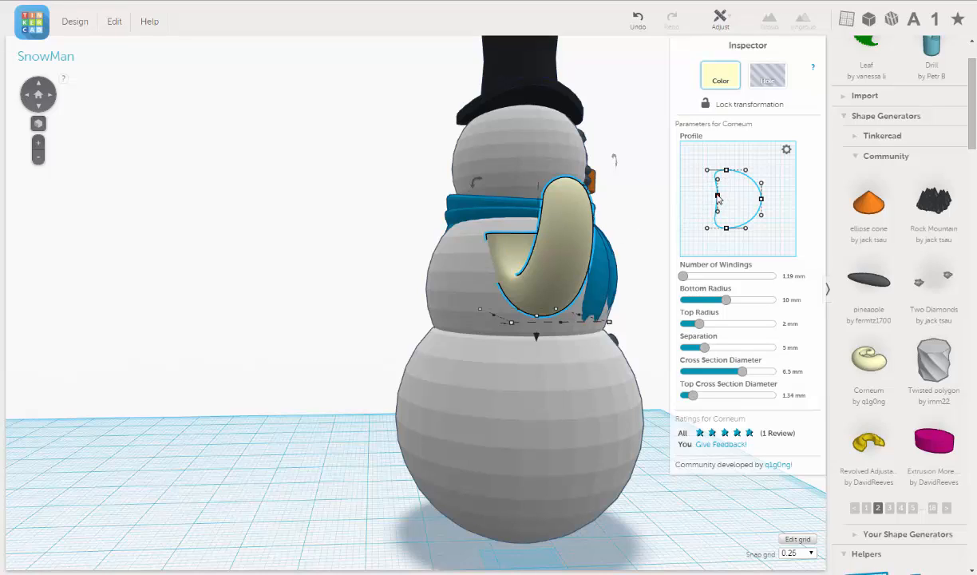
drag(717, 196, 702, 199)
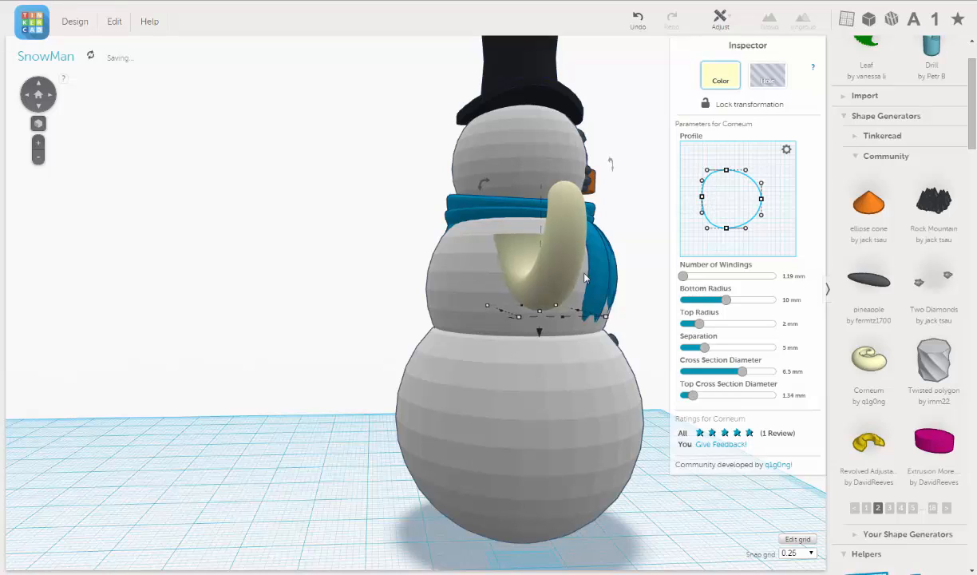
Try Corneum separations of 4.29 mm and 10.35 mm, and settle on 4.16 mm
right_drag(519, 270, 376, 273)
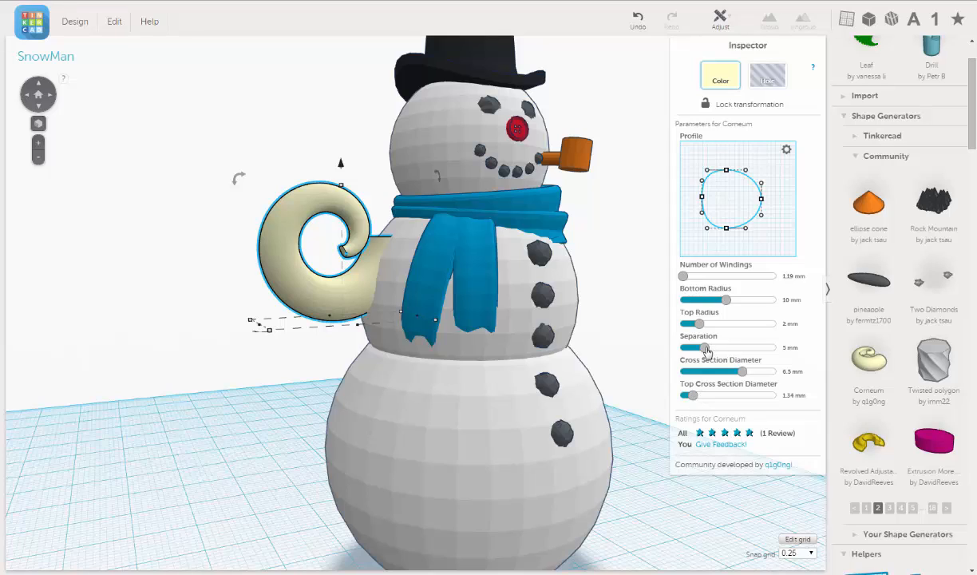
drag(705, 350, 704, 351)
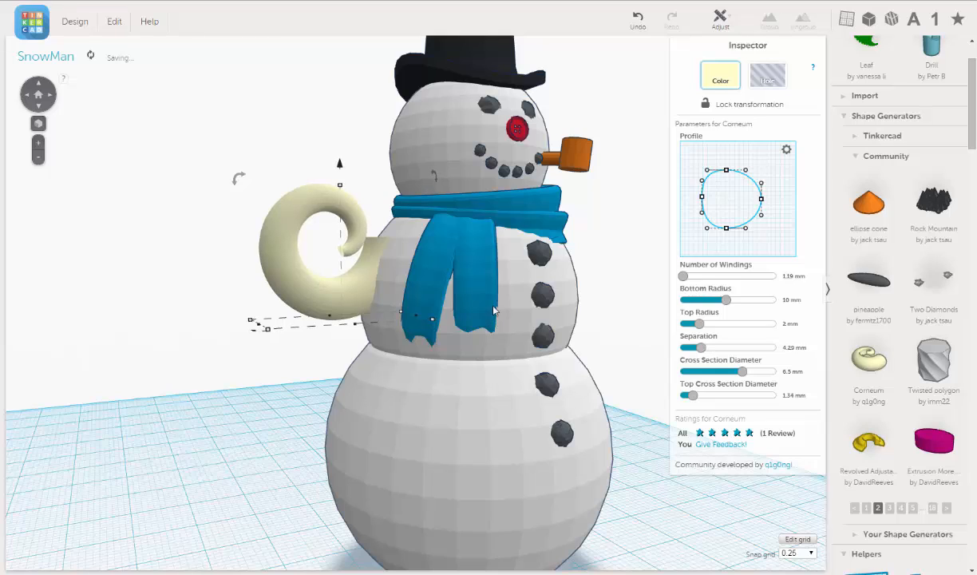
right_drag(494, 310, 511, 275)
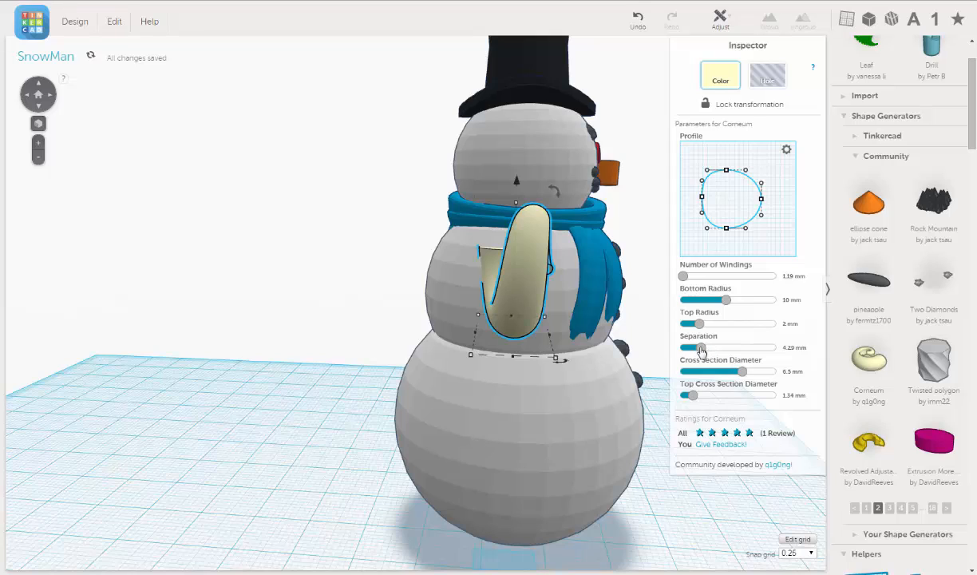
drag(700, 350, 731, 358)
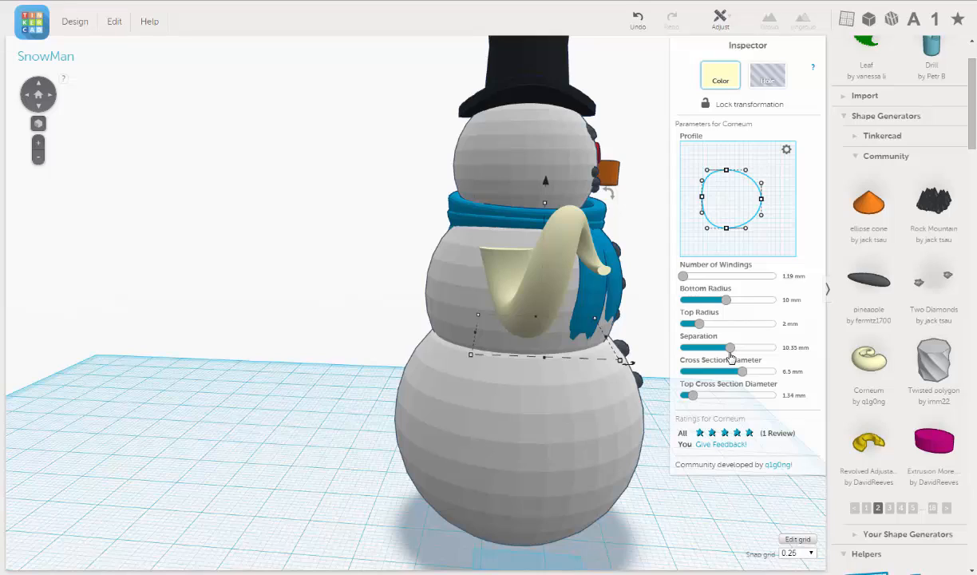
drag(731, 356, 700, 353)
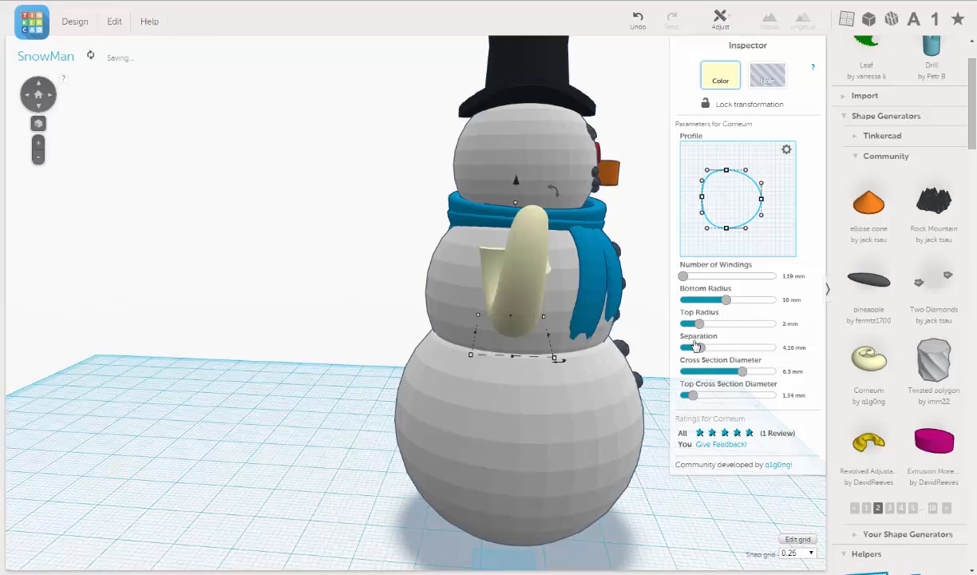
right_drag(382, 299, 352, 310)
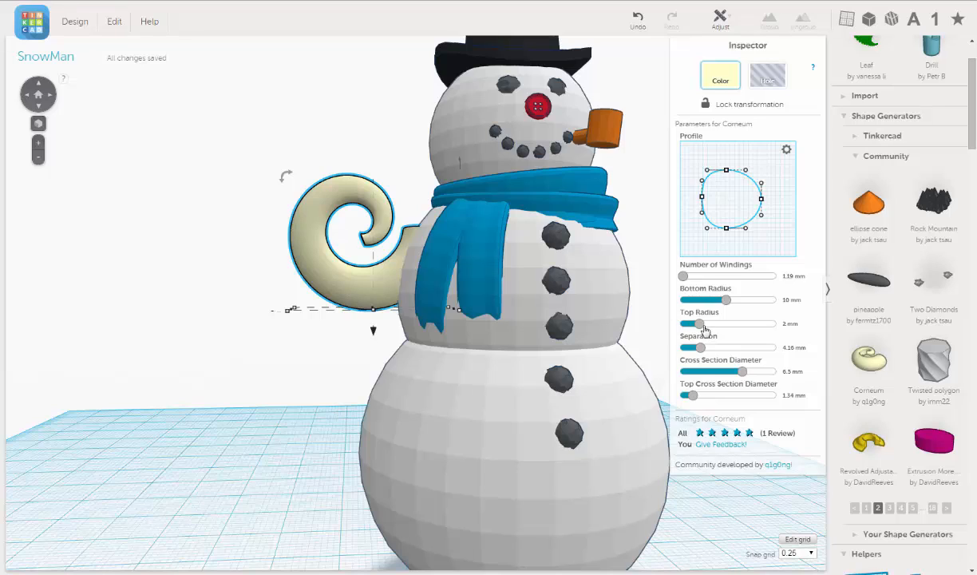
Set the Corneum's number of windings to 1 and its separation to 14.24 mm
drag(684, 280, 655, 276)
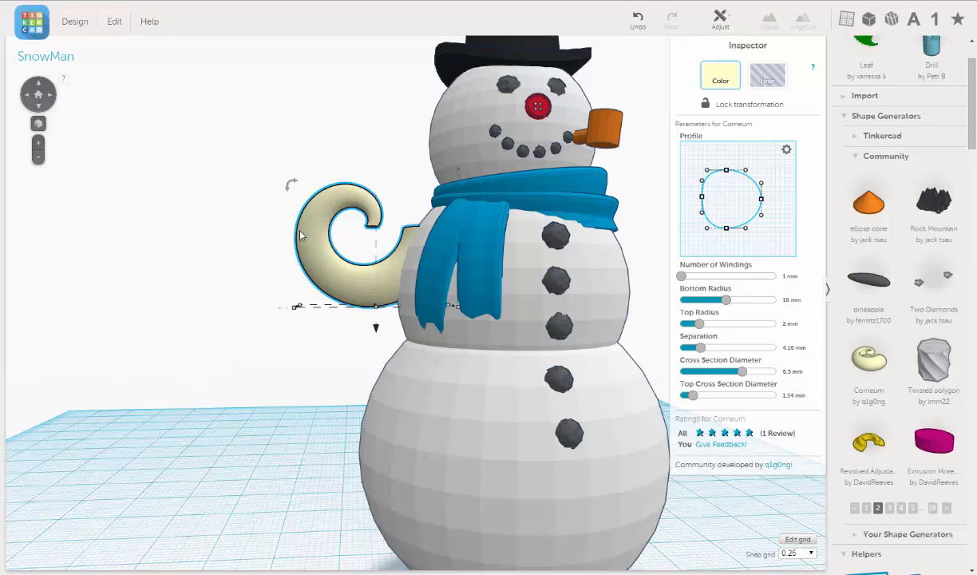
right_drag(295, 231, 504, 262)
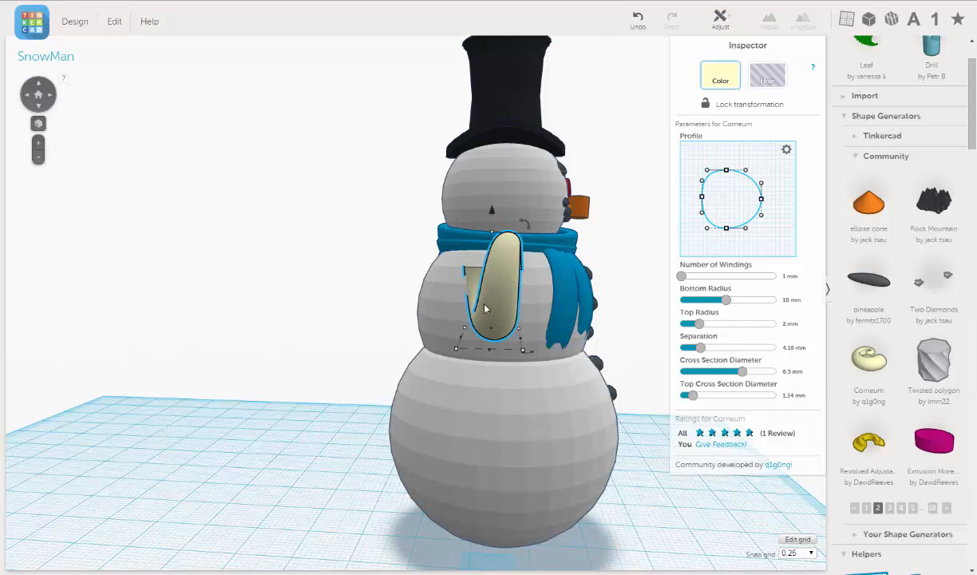
right_drag(496, 304, 445, 302)
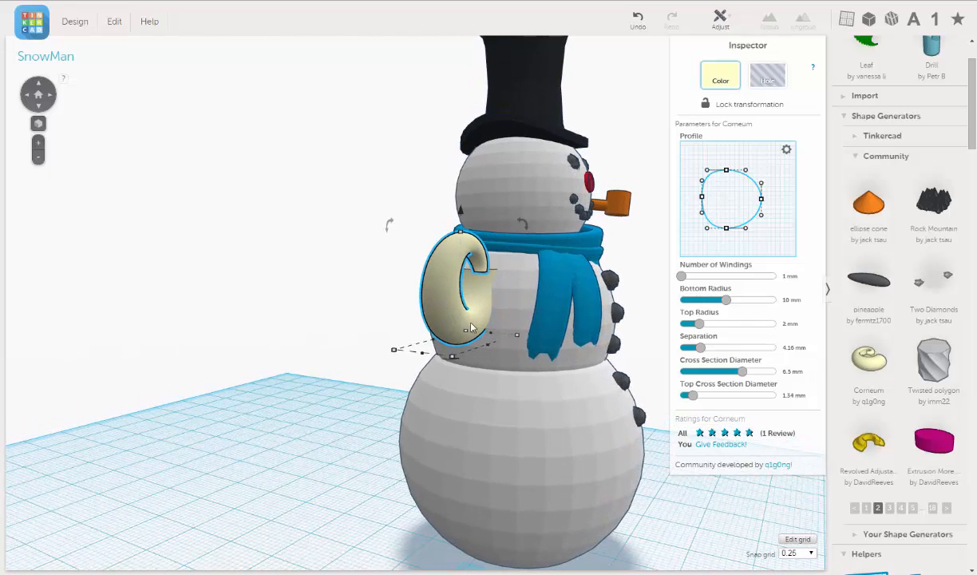
right_drag(471, 328, 617, 148)
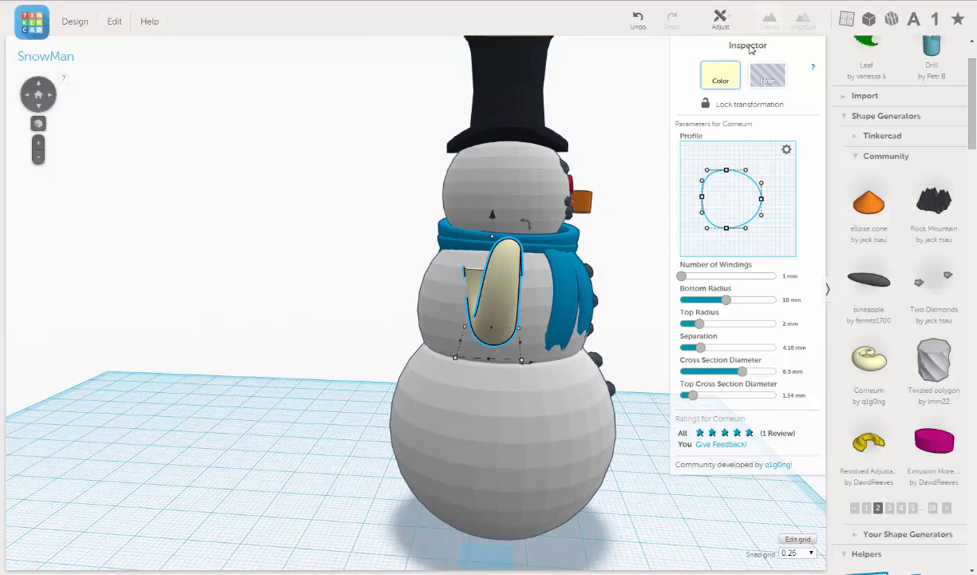
right_drag(517, 322, 284, 302)
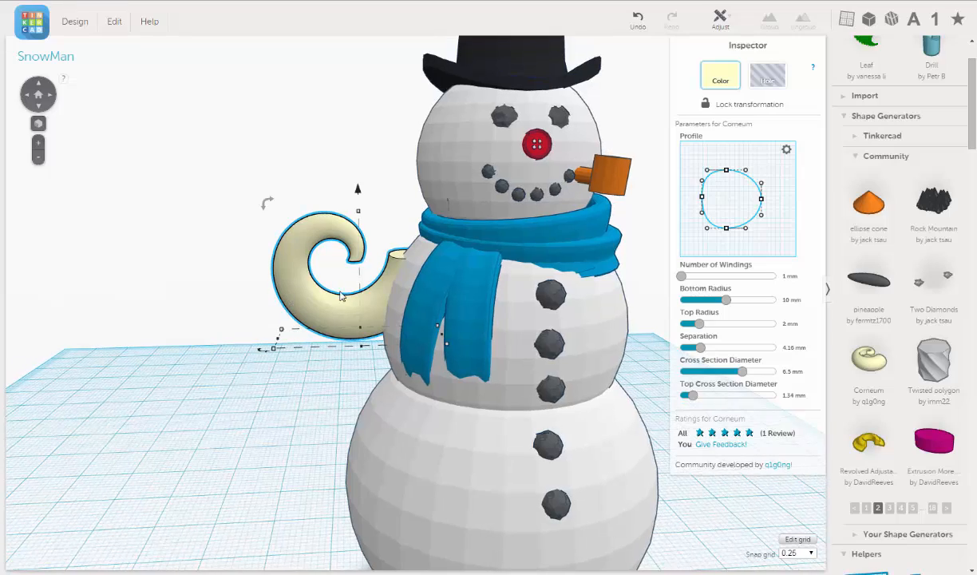
right_drag(340, 292, 543, 300)
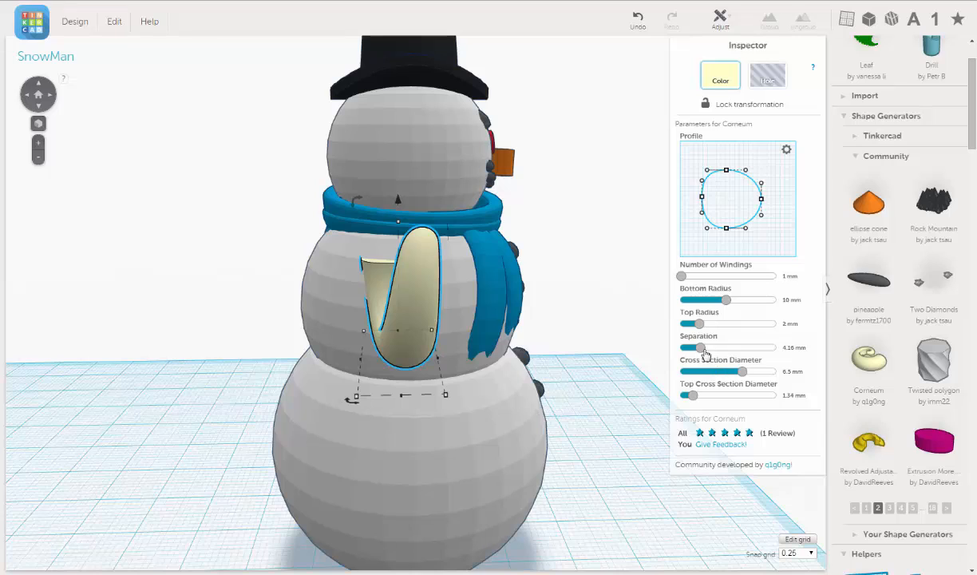
drag(704, 349, 752, 360)
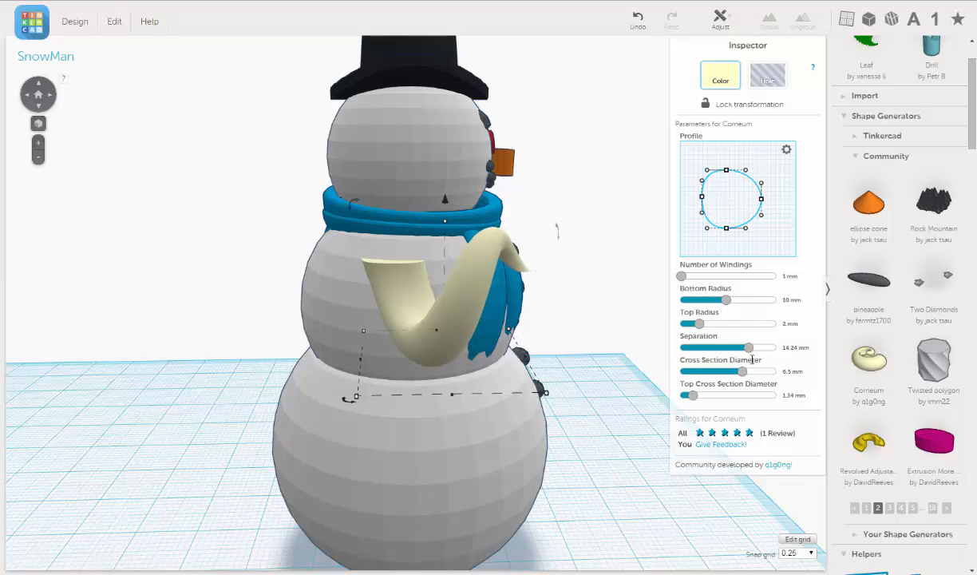
Set the Corneum's top cross section diameter to 3.27 mm and its cross section diameter to 8.76 mm
right_drag(546, 368, 322, 355)
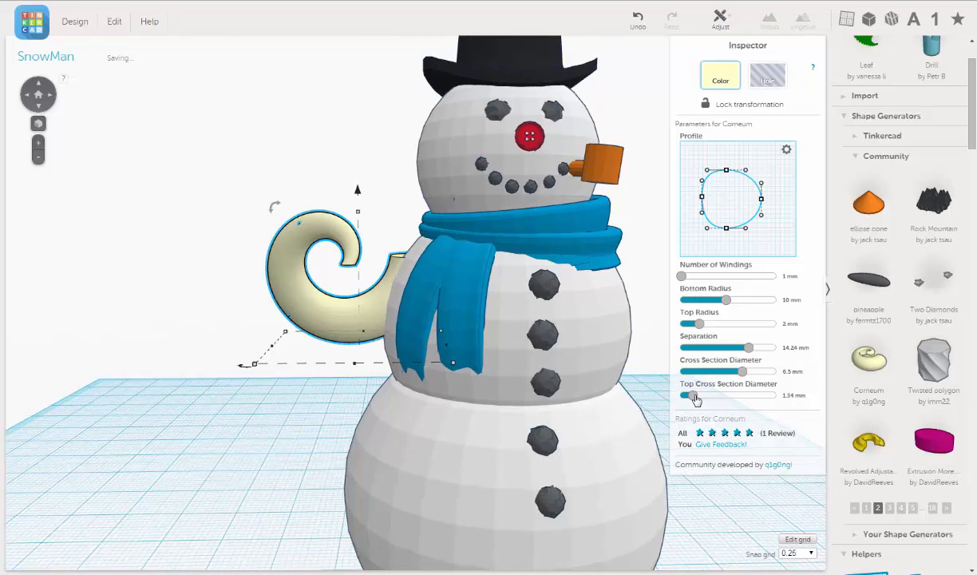
drag(694, 397, 713, 407)
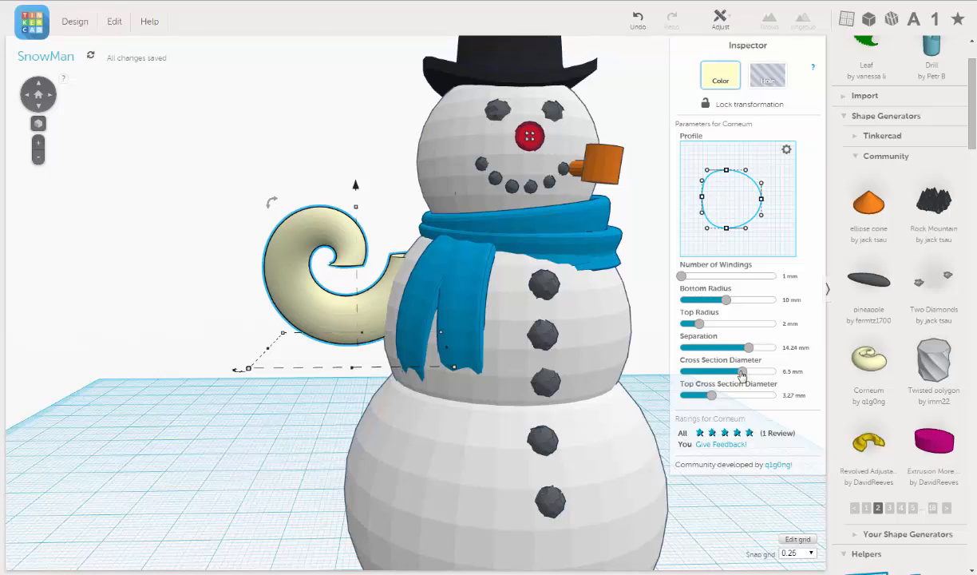
drag(744, 372, 767, 394)
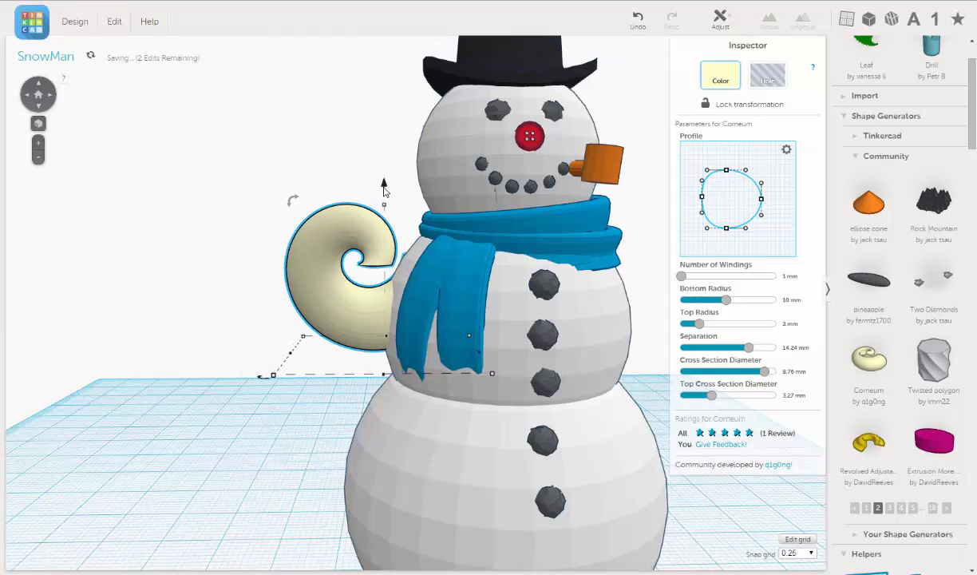
Raise the Corneum in small amounts, the last about 1.12 mm, and tilt it slightly so its curl turns toward the snowman's body
mouse_move(384, 189)
mouse_down()
mouse_move(385, 162)
mouse_move(385, 179)
mouse_up()
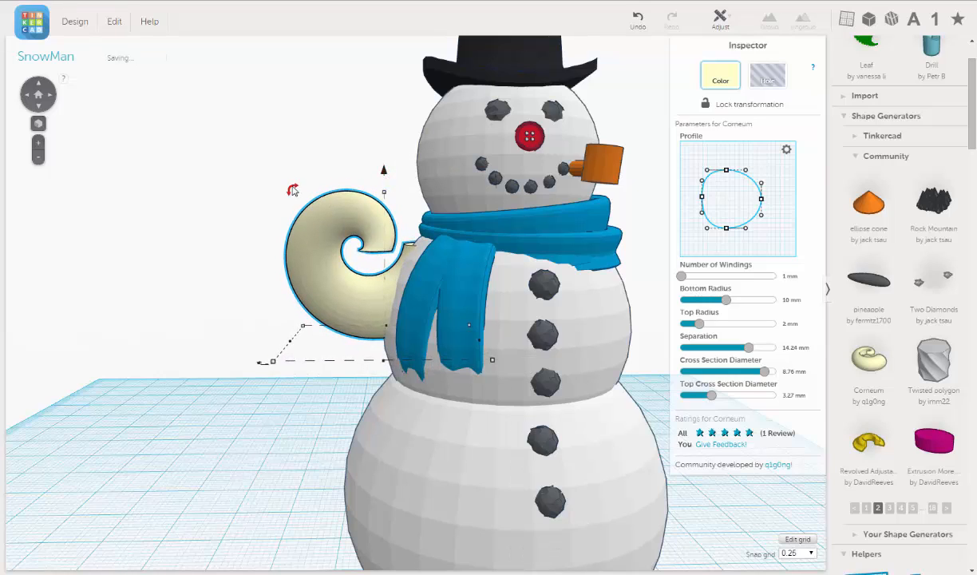
drag(293, 190, 322, 149)
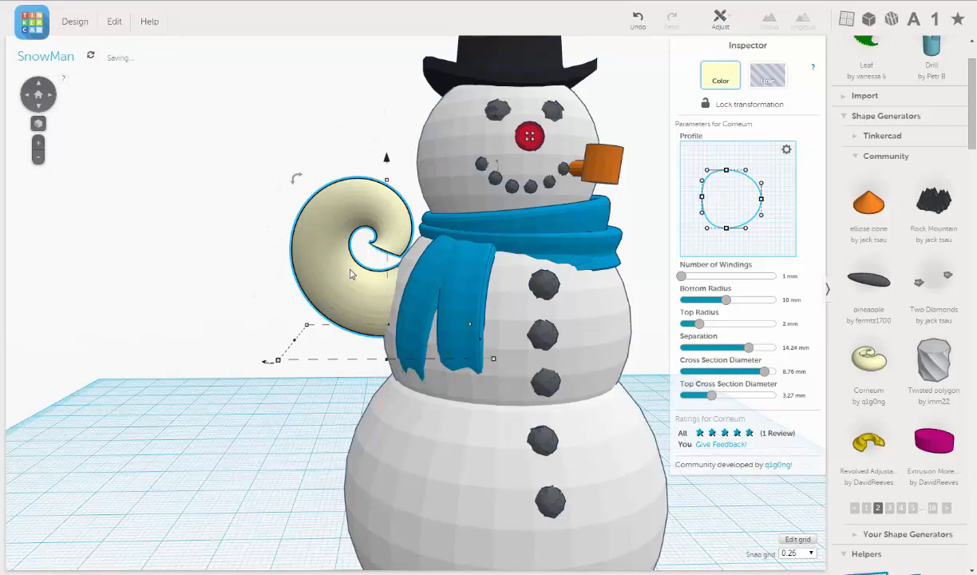
right_drag(348, 292, 368, 281)
mouse_move(391, 162)
mouse_down()
mouse_move(392, 148)
mouse_move(395, 157)
mouse_up()
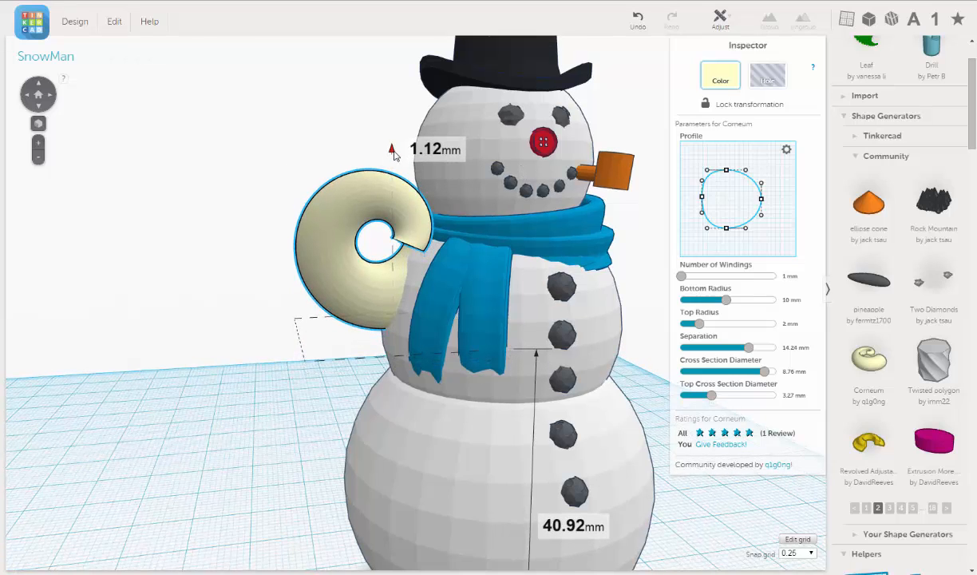
Rotate the Corneum in the snowman's side view so its wide end tips up and its thin end dips at the front
right_drag(304, 236, 444, 199)
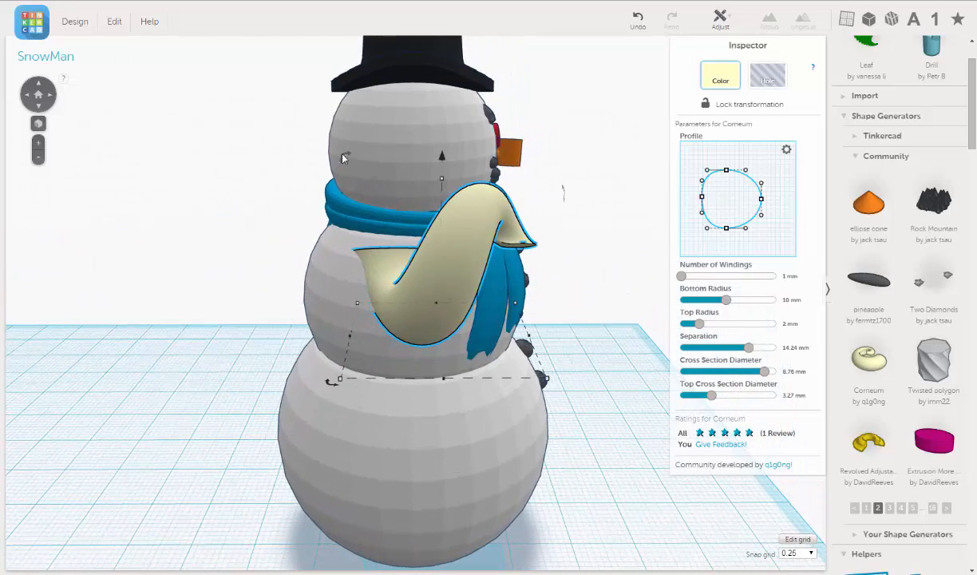
mouse_move(344, 157)
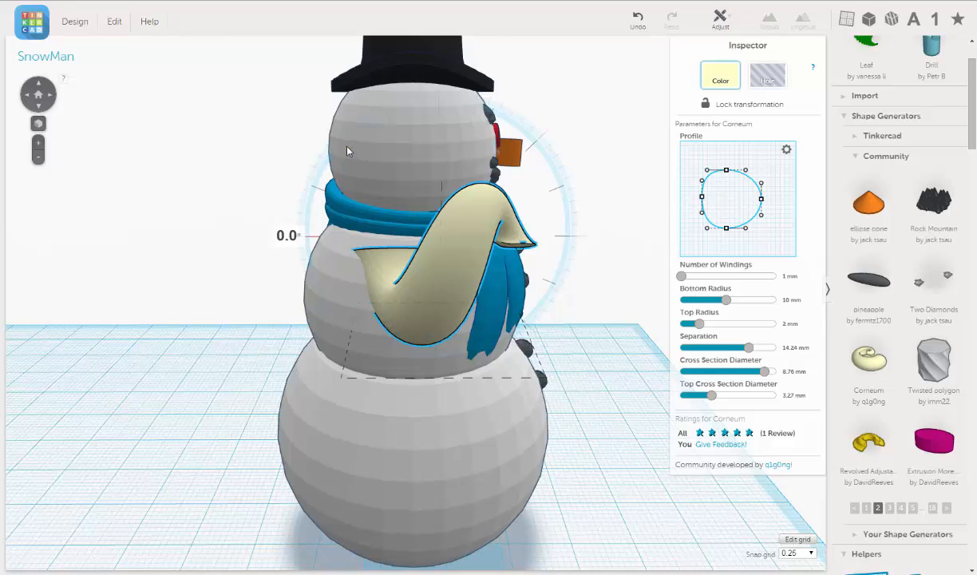
drag(351, 140, 365, 91)
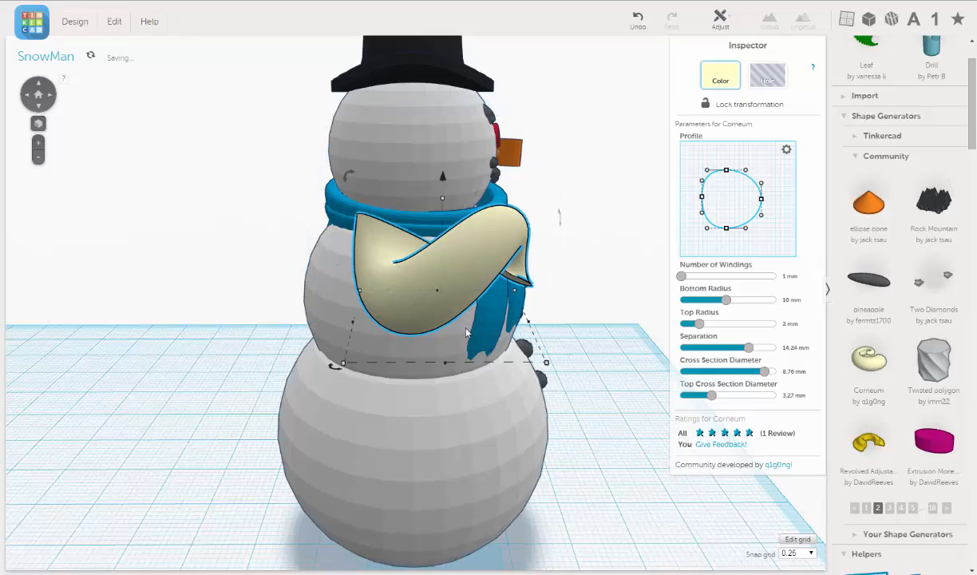
Nudge the Corneum four grid steps into the snowman's middle ball and lower it slightly below the scarf
right_drag(349, 310, 677, 296)
mouse_move(518, 294)
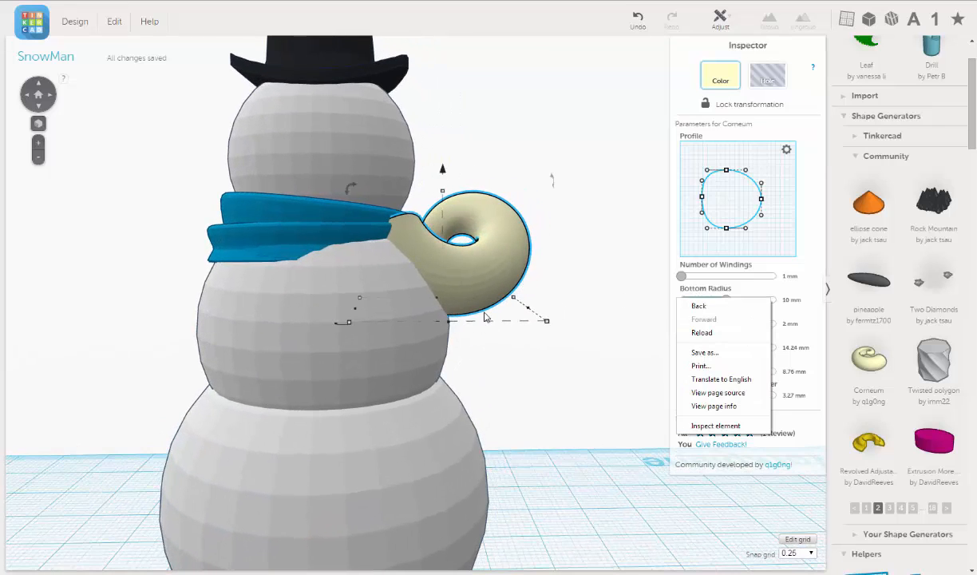
click(497, 260)
click(496, 261)
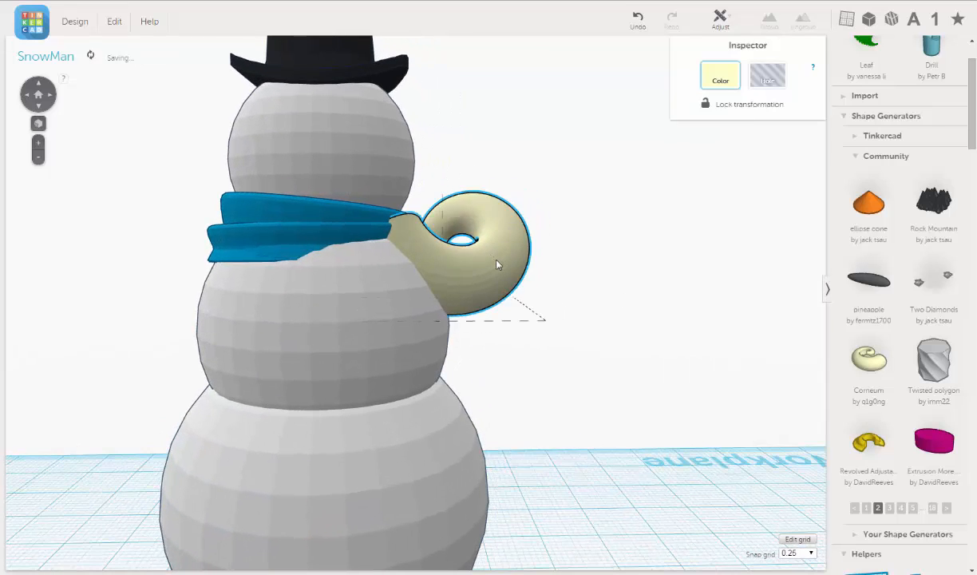
key(Left)
key(Left)
key(Left)
key(Left)
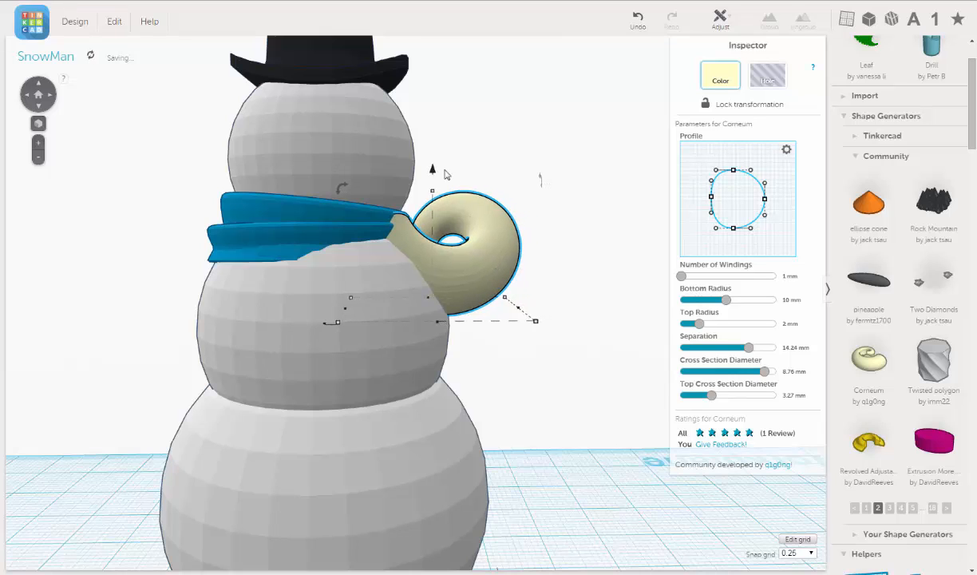
mouse_move(433, 170)
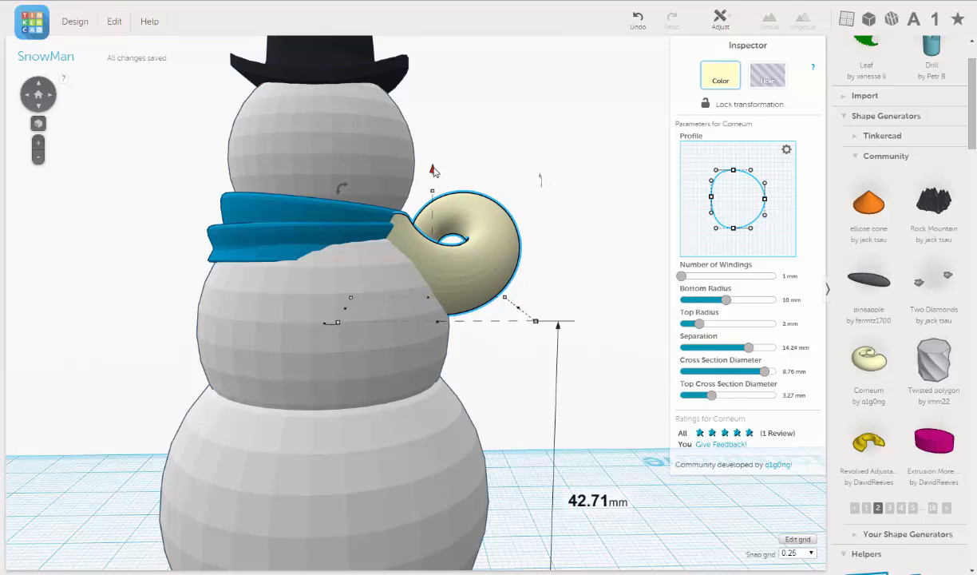
drag(433, 170, 436, 199)
Stretch the Corneum's width outward from the snowman's body so the curl becomes slightly broader
right_drag(367, 248, 462, 316)
mouse_move(522, 327)
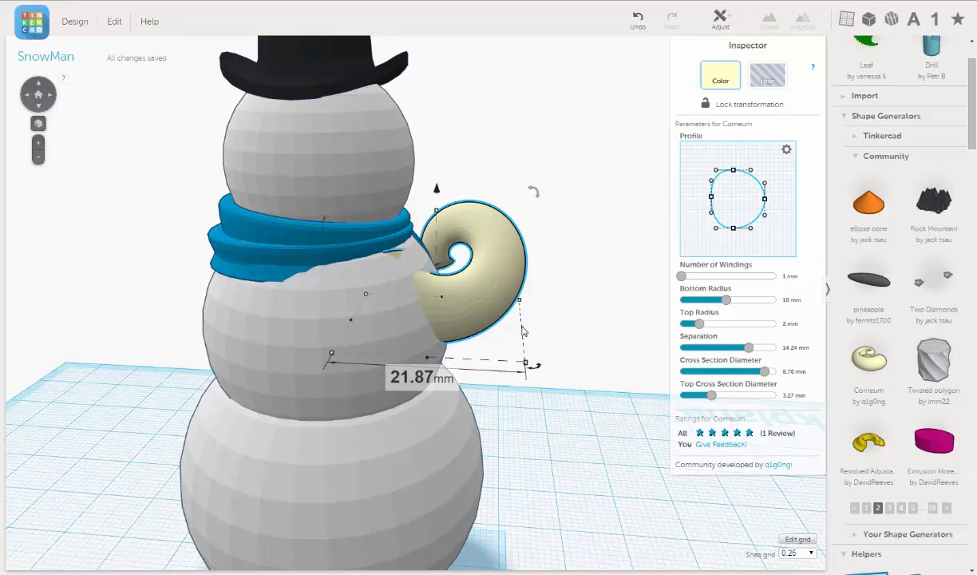
drag(526, 331, 550, 334)
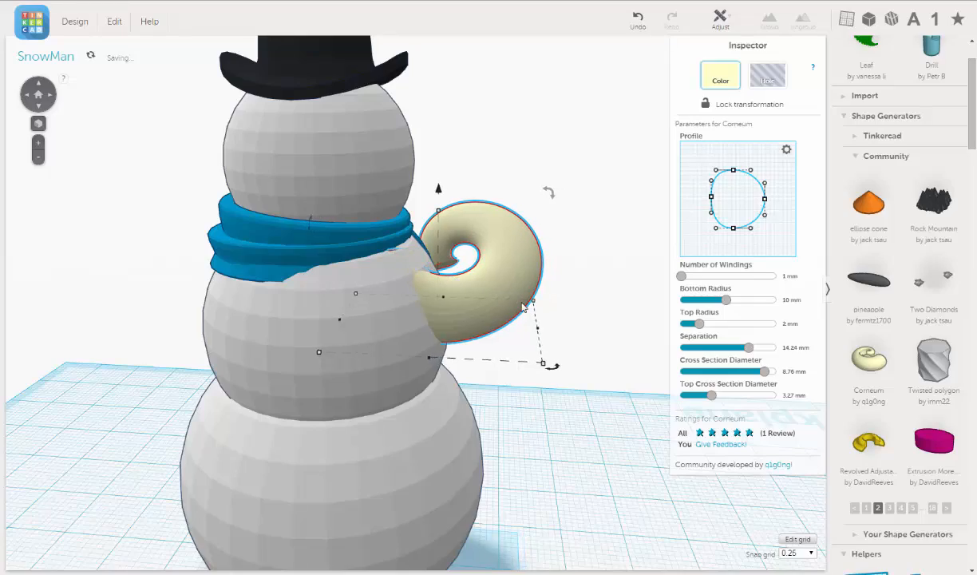
Set the Corneum's bottom radius to 8.94 mm
right_drag(523, 306, 143, 257)
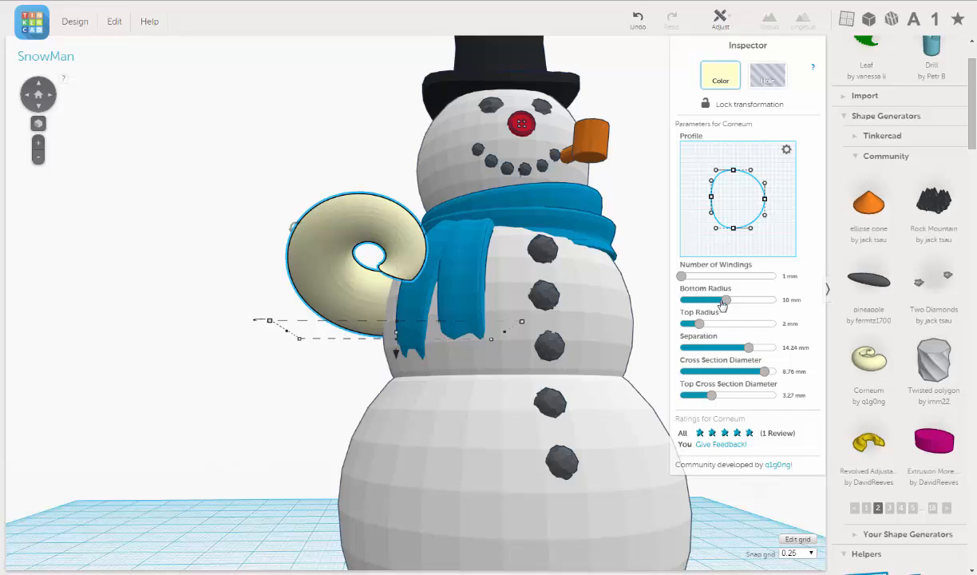
drag(725, 301, 720, 301)
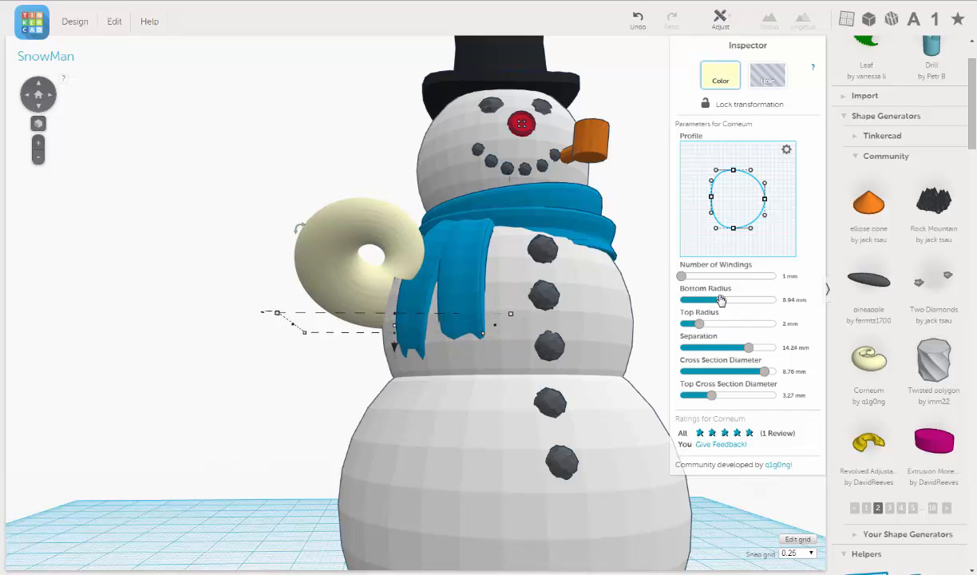
right_drag(426, 330, 405, 329)
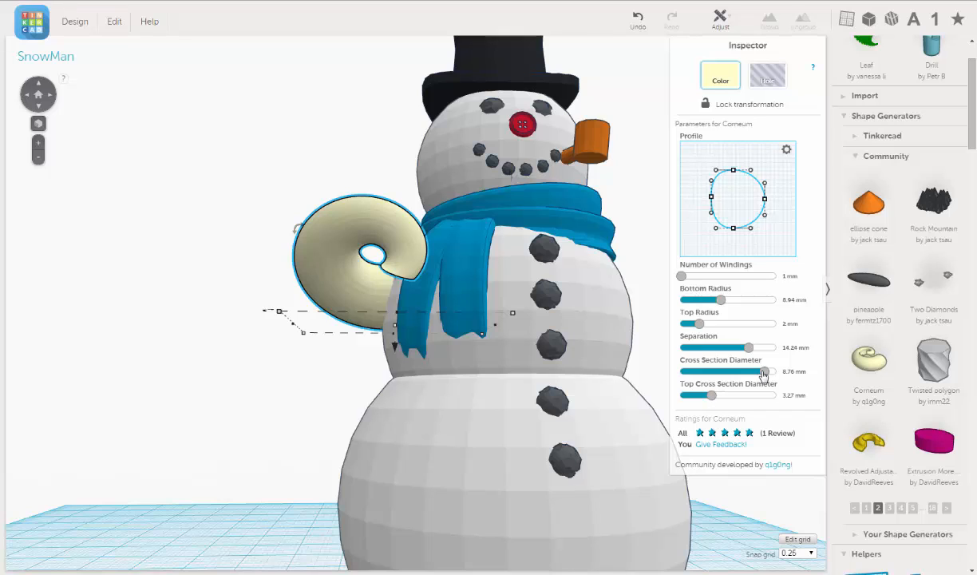
Try a cross section diameter of 6.83 mm, settle on 8.94 mm, and set the top cross section diameter to 0.73 mm
drag(764, 373, 745, 371)
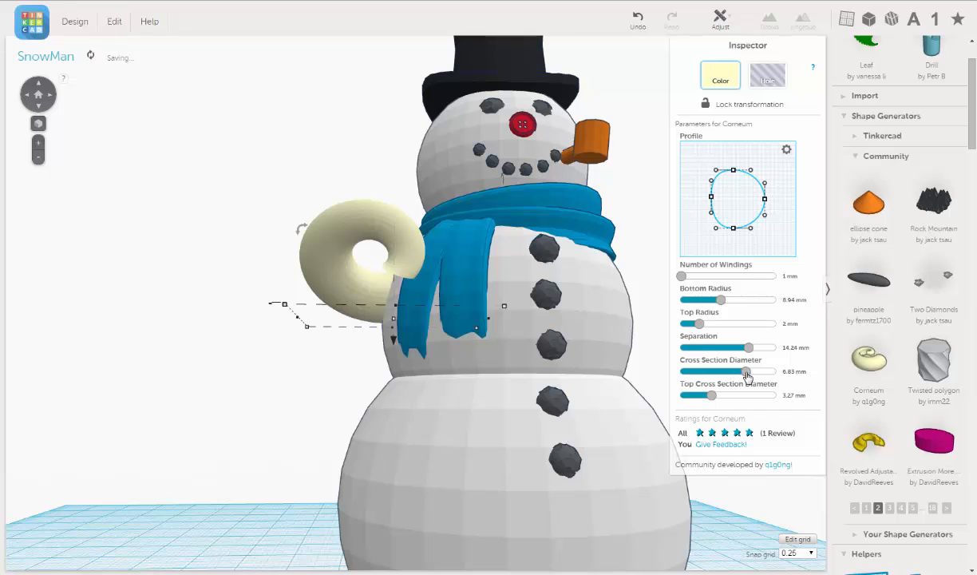
drag(761, 383, 765, 384)
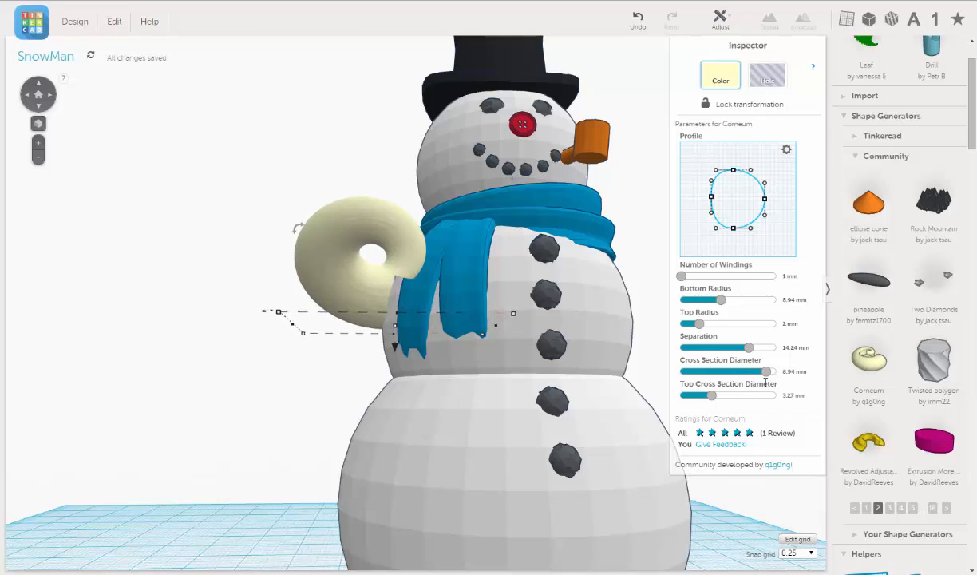
drag(710, 398, 691, 396)
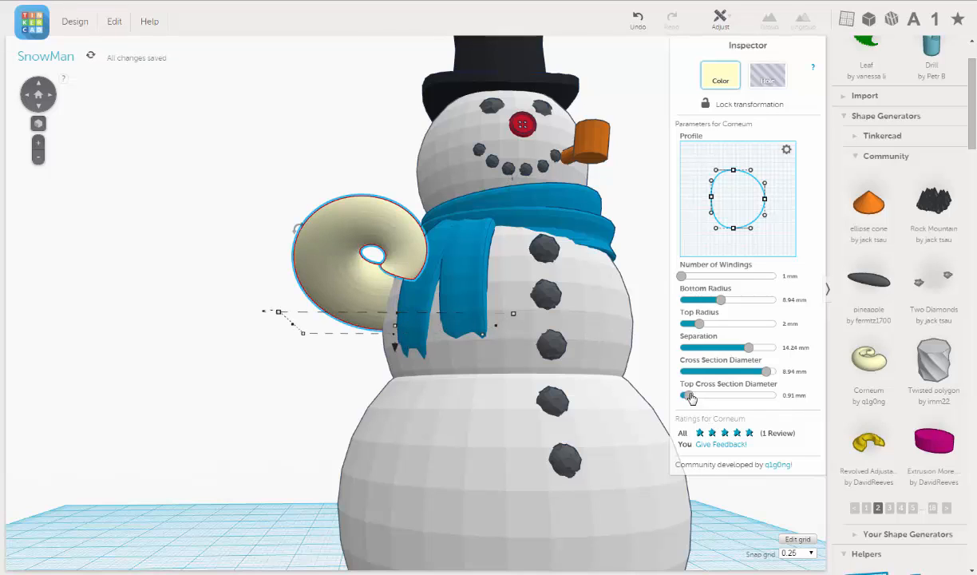
drag(693, 398, 689, 398)
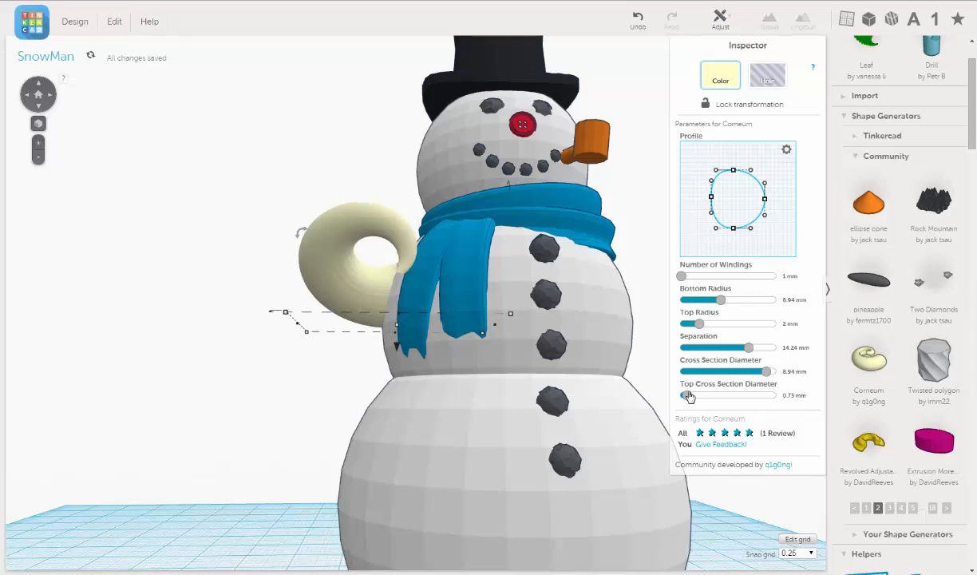
Rotate the Corneum horizontally about its vertical axis to change the direction the arm faces beside the body
right_drag(276, 357, 250, 372)
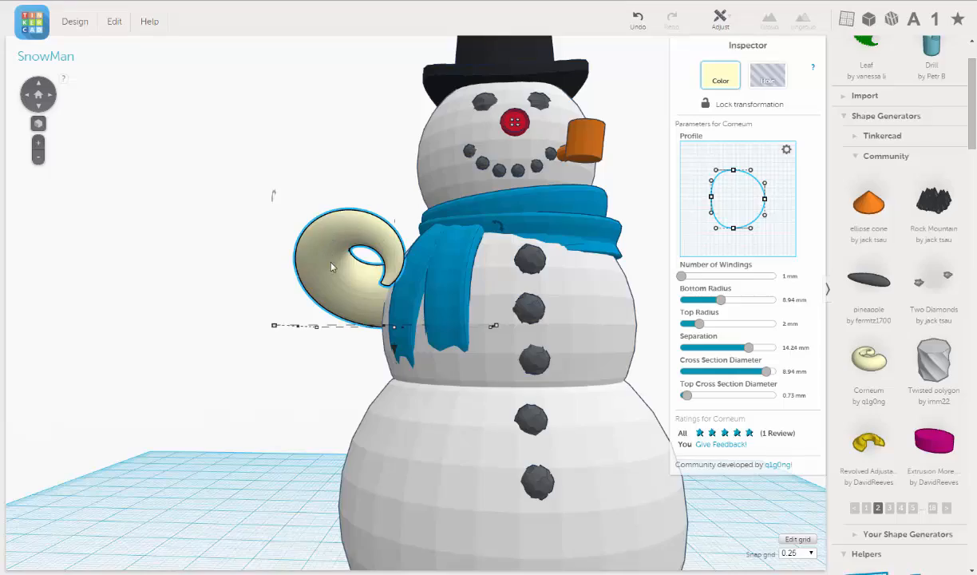
right_drag(332, 267, 355, 269)
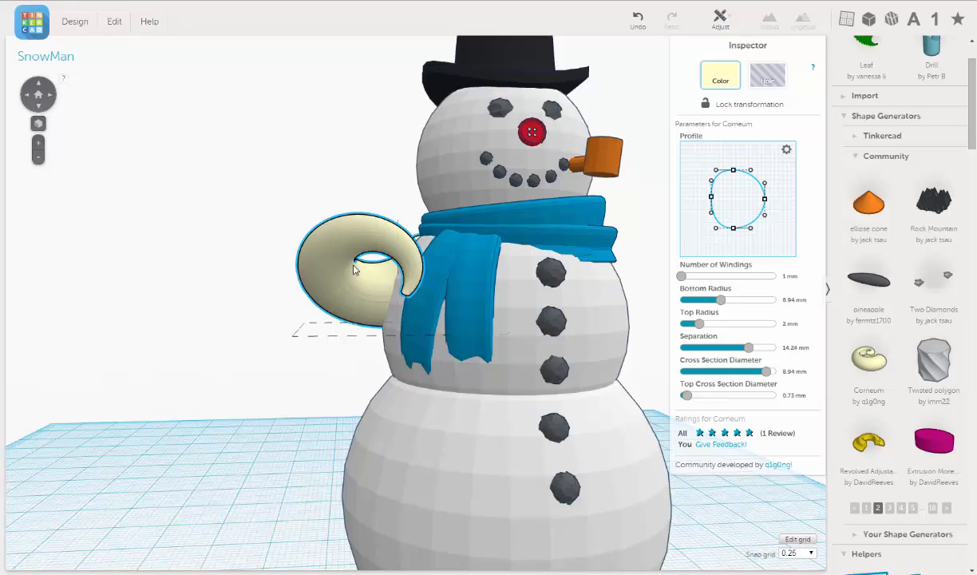
right_drag(341, 277, 547, 413)
drag(352, 427, 311, 411)
Nudge the Corneum in grid steps toward the snowman's front and raise it to 41.75 mm above the workplane
right_drag(424, 377, 477, 366)
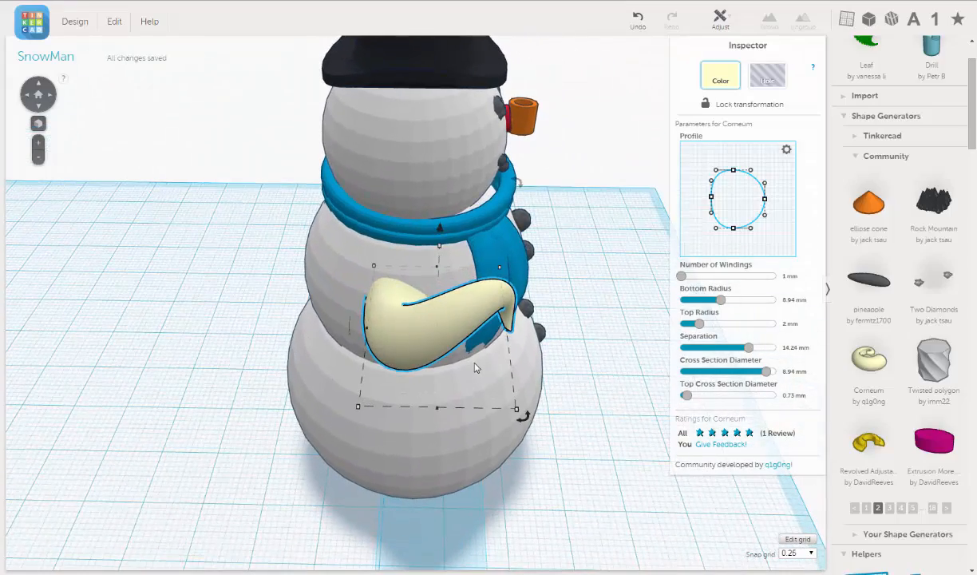
key(Right)
key(Right)
key(Right)
key(Right)
key(Right)
key(Right)
key(Right)
key(Right)
key(Right)
key(Right)
key(Right)
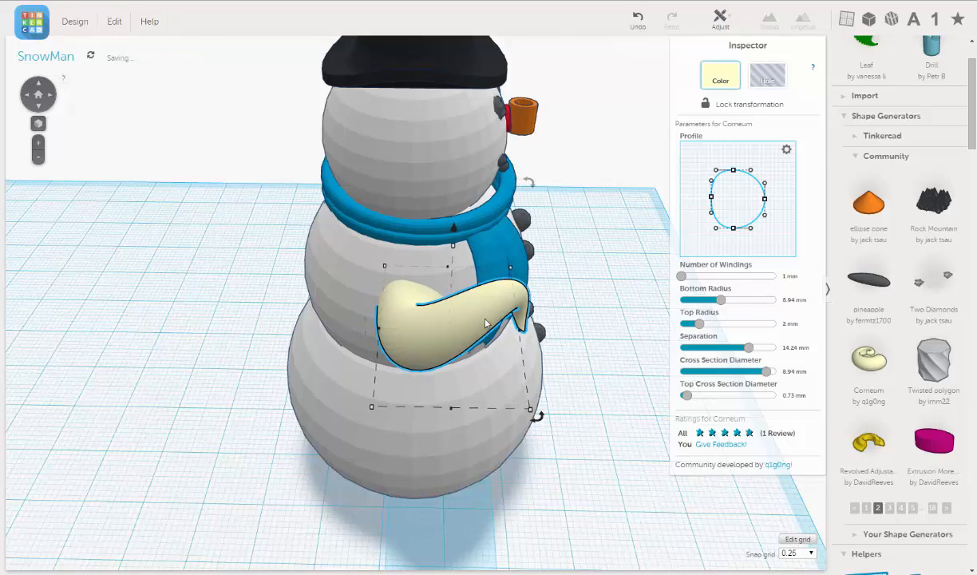
mouse_move(457, 227)
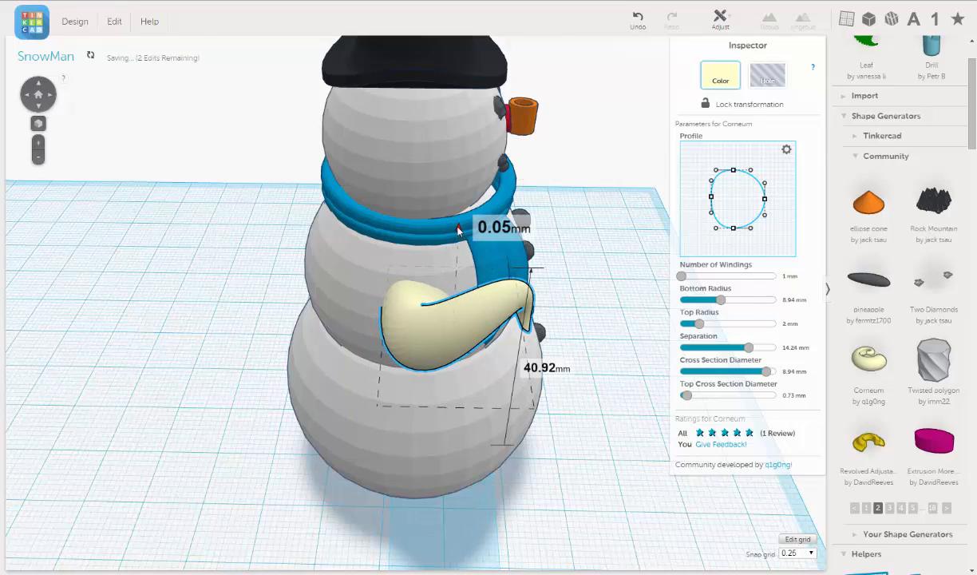
drag(459, 227, 460, 225)
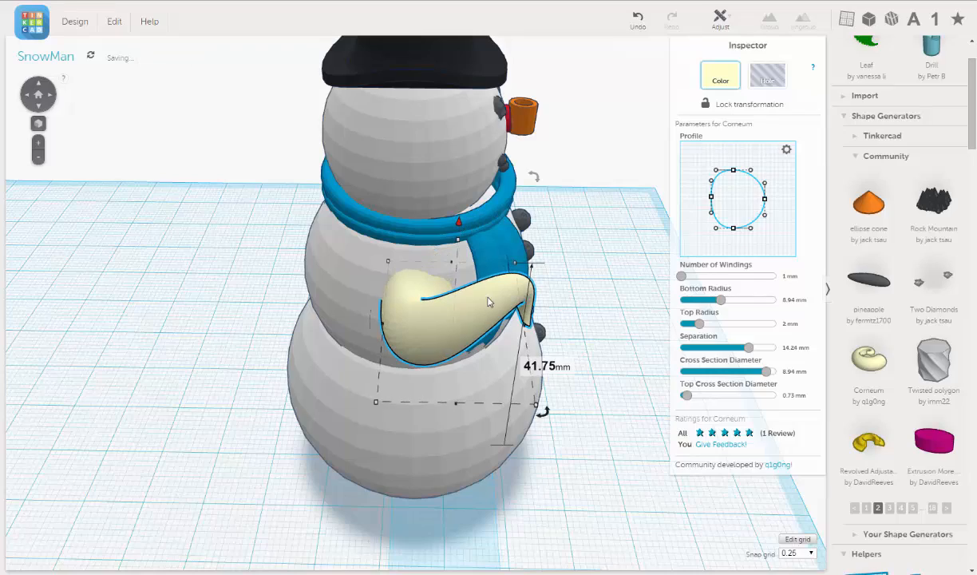
Set the Corneum arm's top cross section diameter to 0.1 mm and deselect it
right_drag(423, 304, 301, 211)
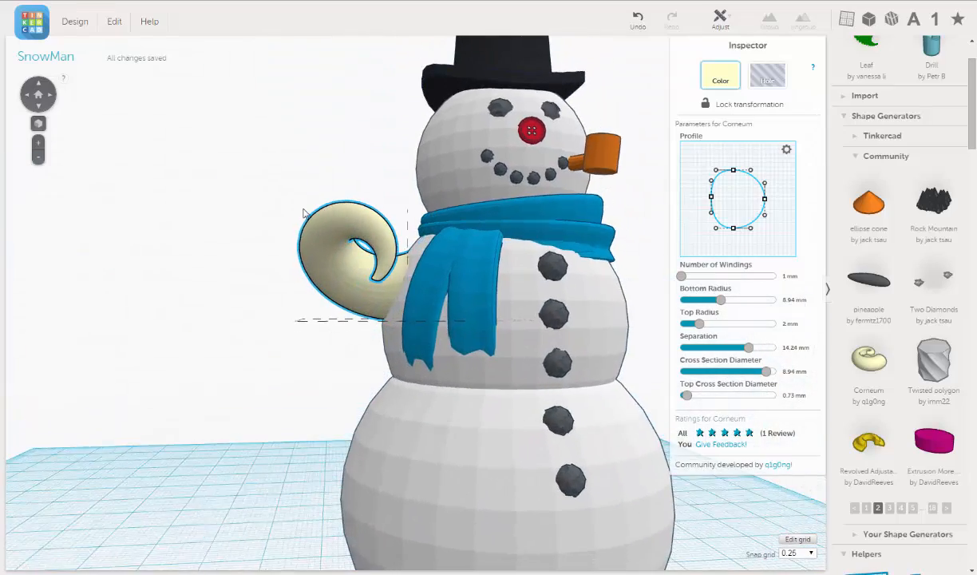
scroll(419, 286, down, 3)
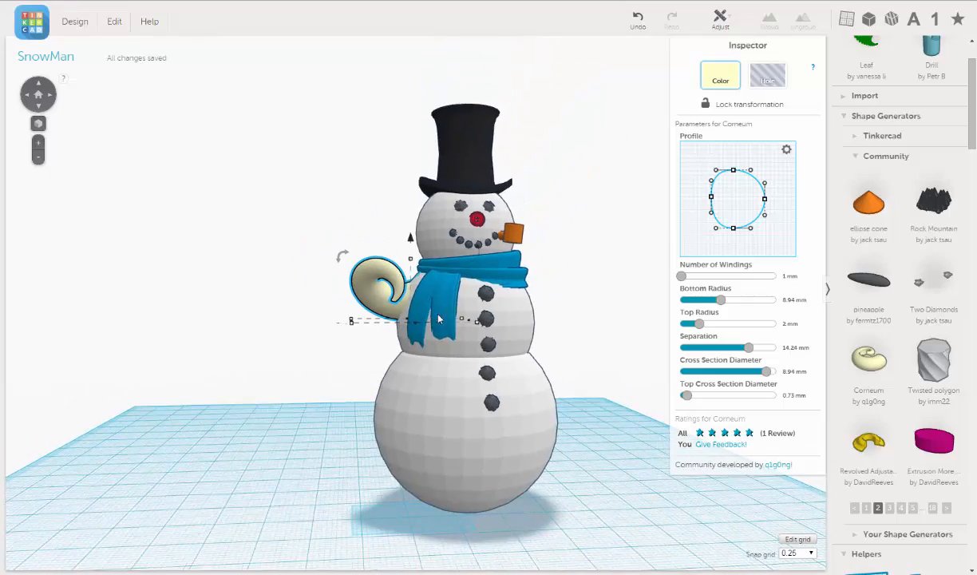
right_drag(439, 315, 438, 342)
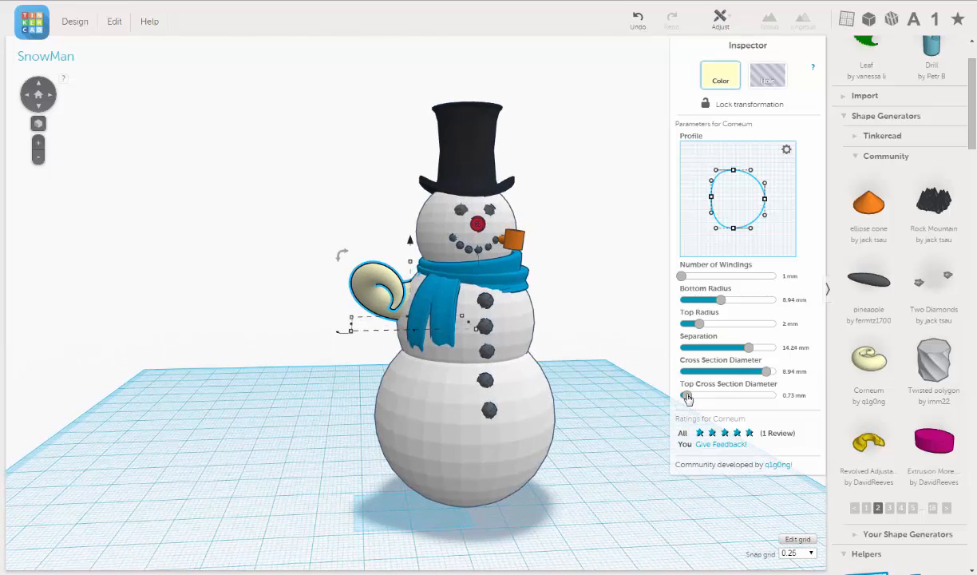
drag(687, 398, 685, 397)
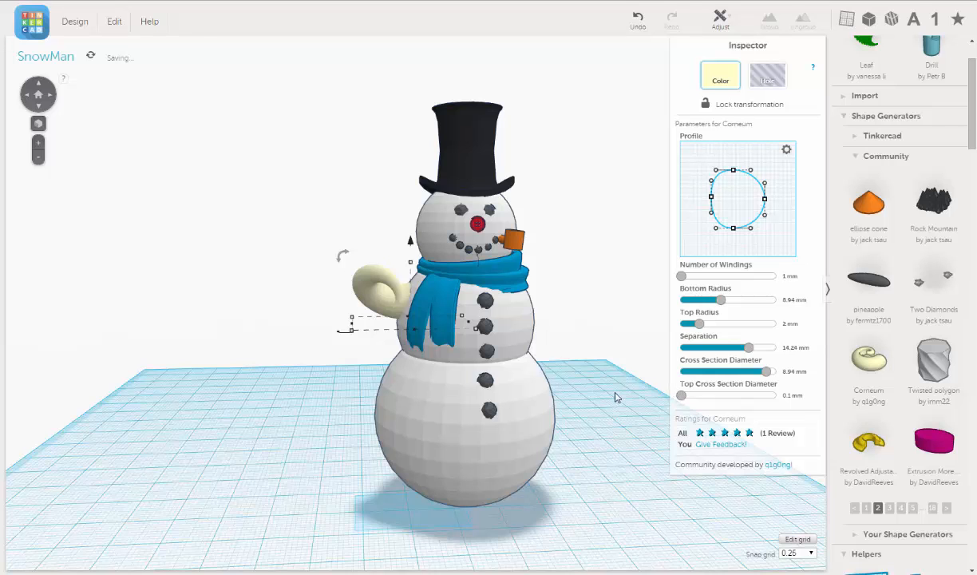
scroll(400, 349, up, 5)
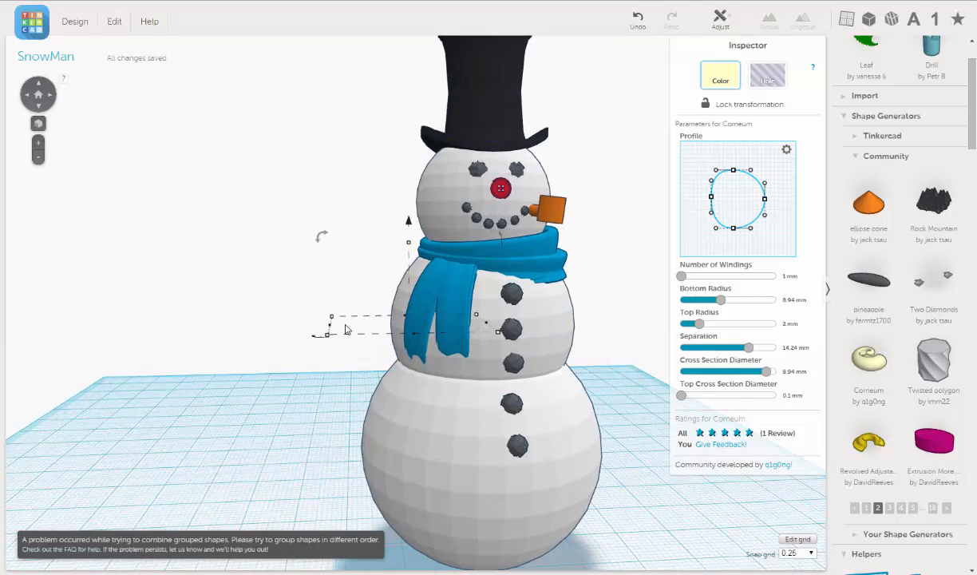
click(214, 217)
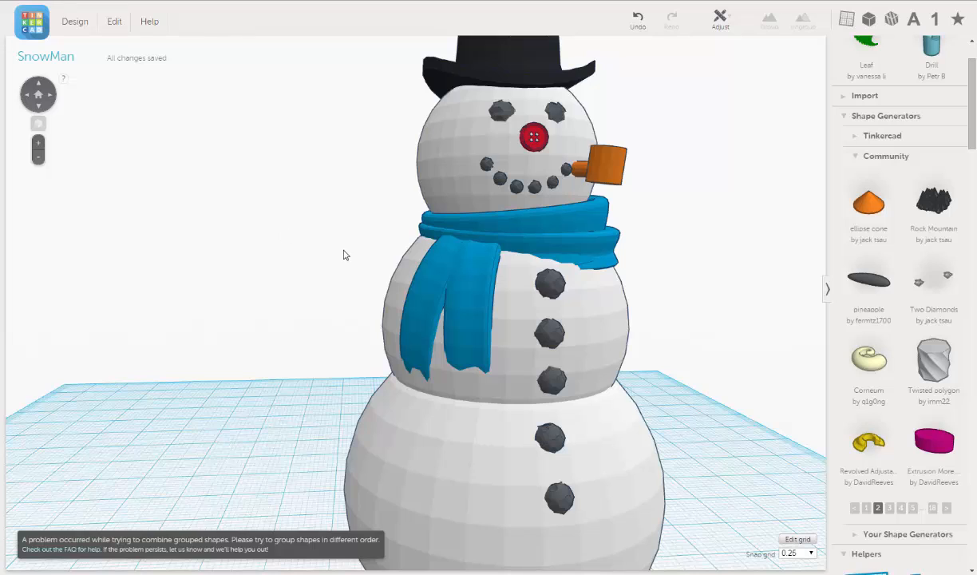
scroll(345, 249, down, 5)
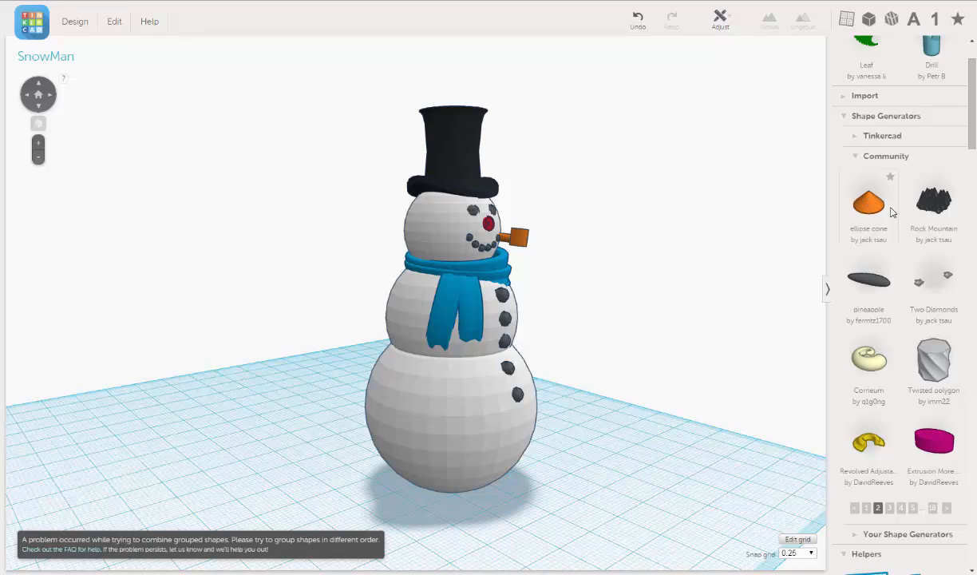
drag(866, 208, 727, 405)
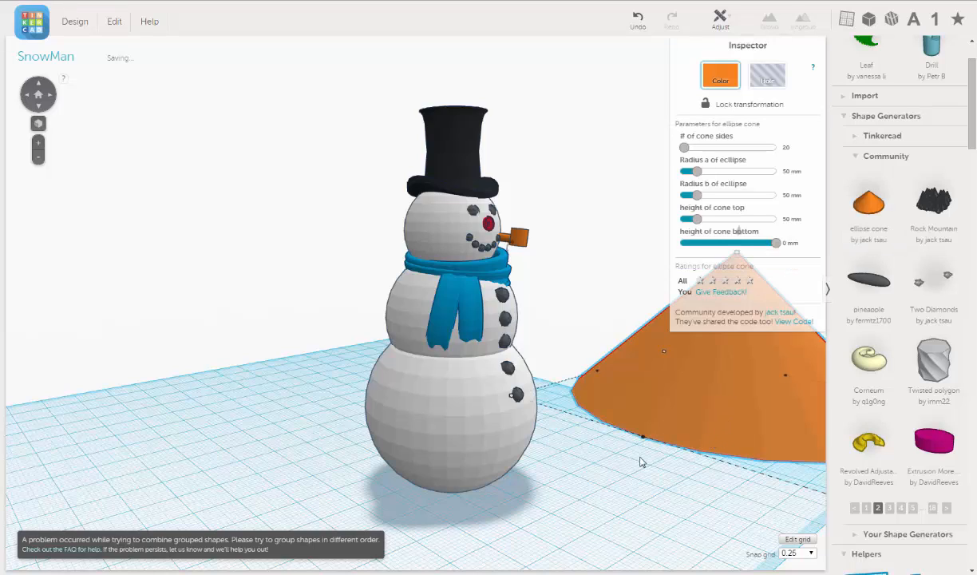
click(238, 265)
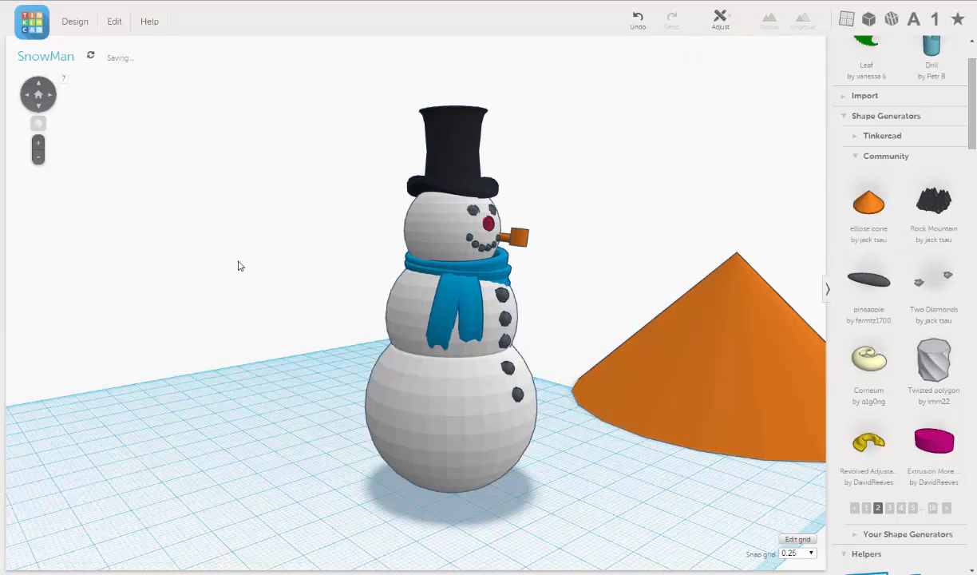
click(726, 308)
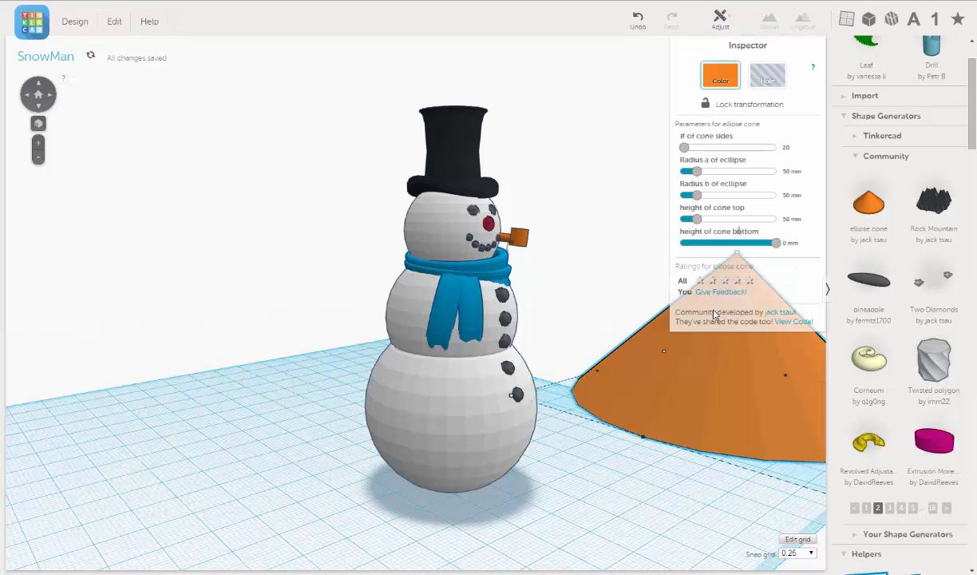
key(Delete)
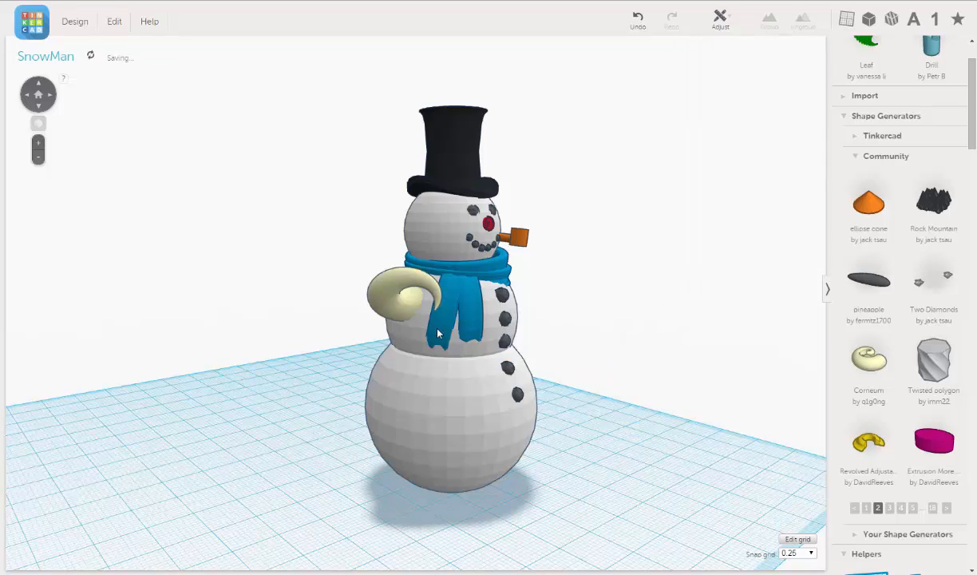
Place a geometric Box on the workplane beside the snowman and raise it to the height of the curled arm
click(390, 296)
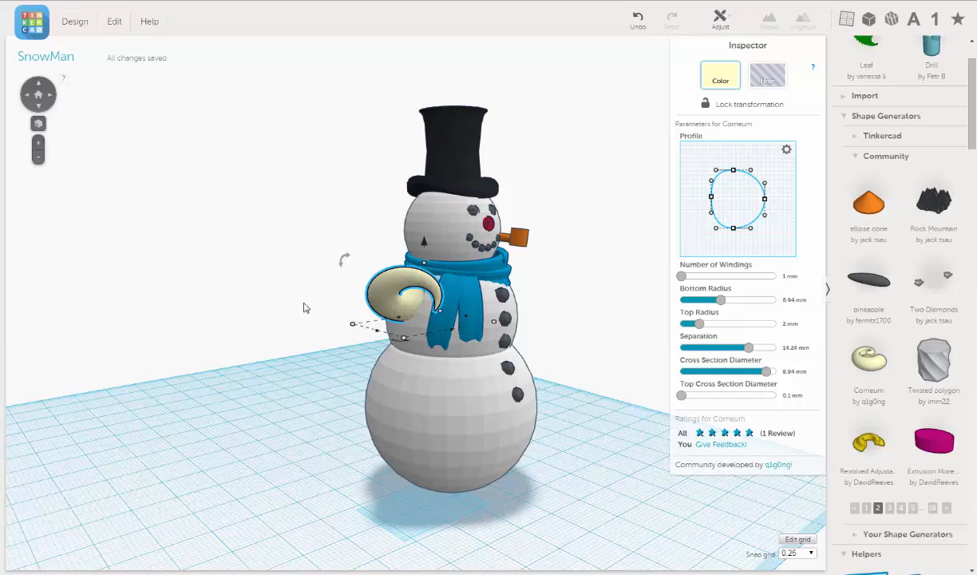
right_drag(303, 308, 278, 317)
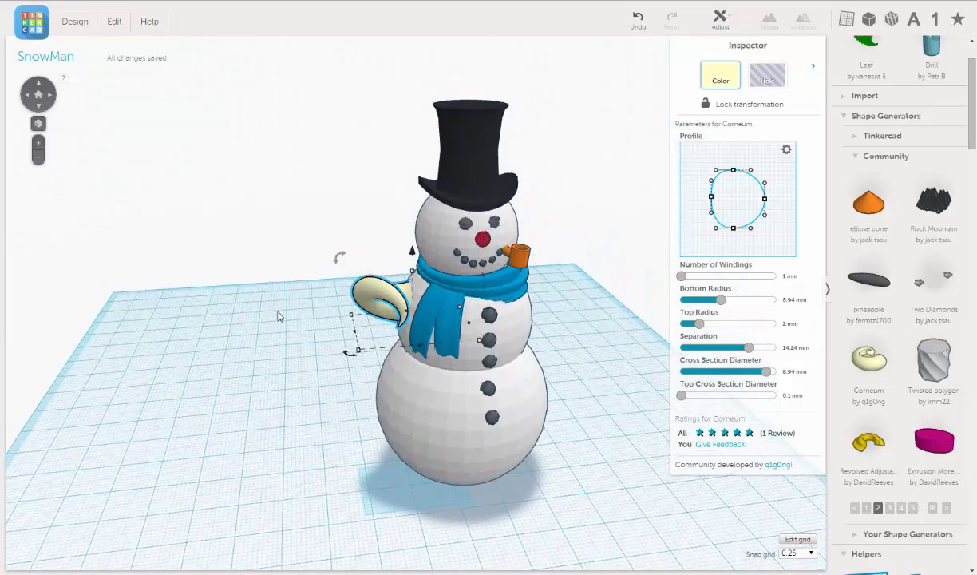
scroll(281, 317, up, 4)
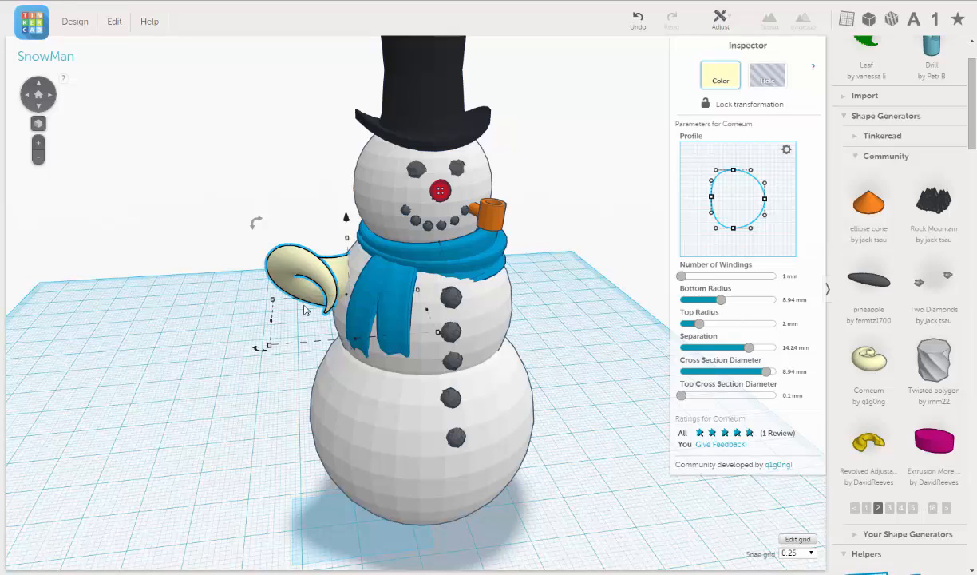
right_drag(305, 279, 325, 249)
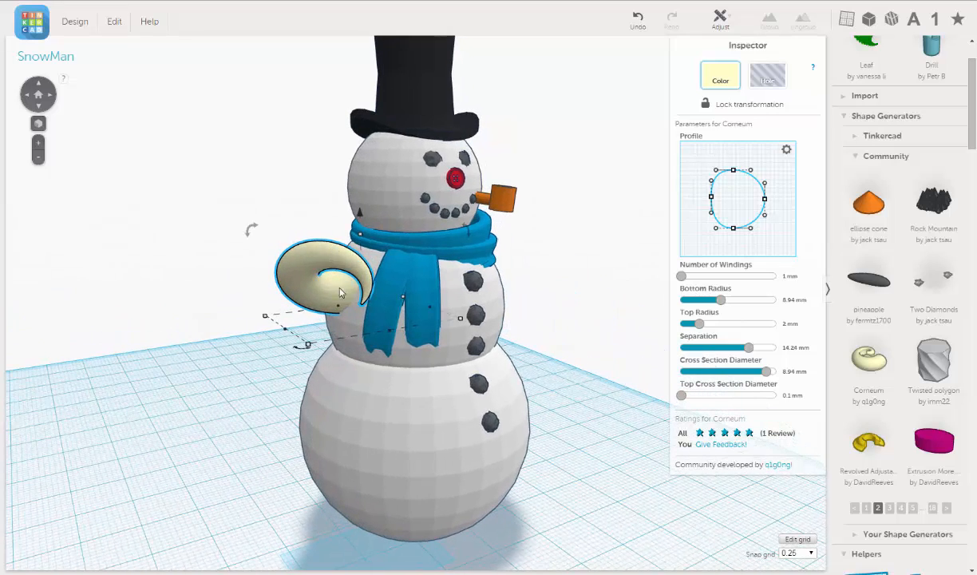
mouse_move(339, 292)
right_down()
mouse_move(235, 327)
mouse_move(331, 277)
right_up()
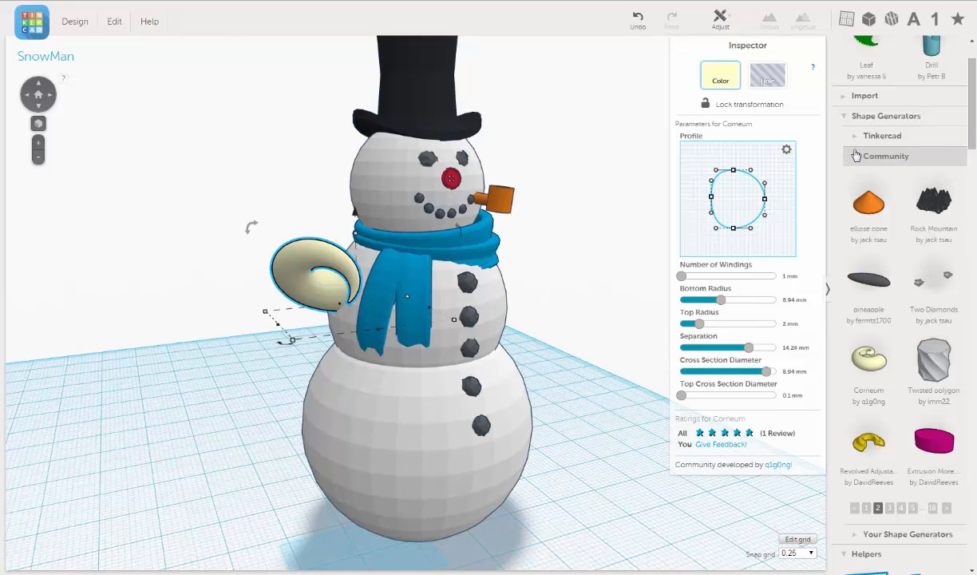
click(844, 117)
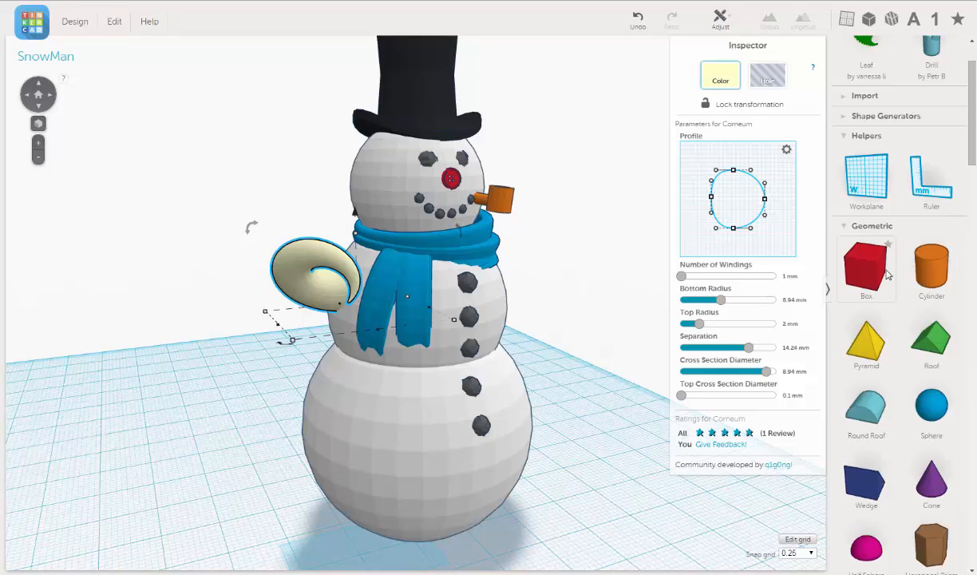
drag(889, 274, 266, 549)
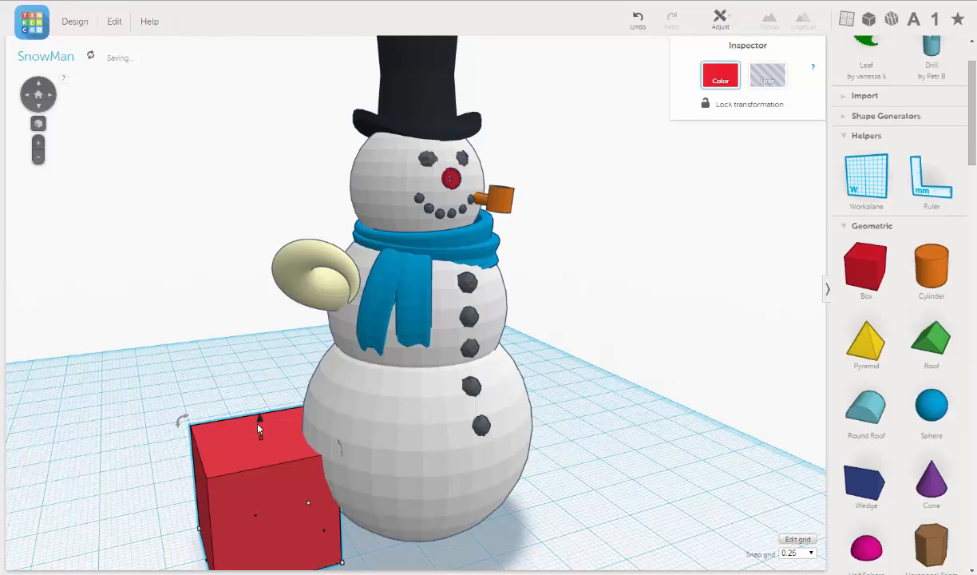
drag(258, 429, 260, 119)
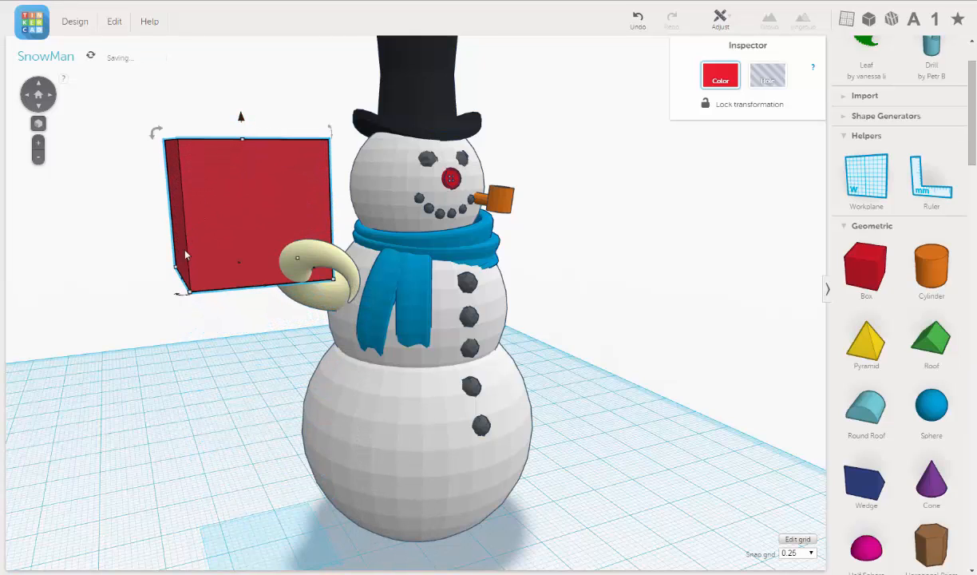
Narrow the red box and nudge it in grid steps toward the snowman's body, behind the curled arm
drag(182, 282, 328, 272)
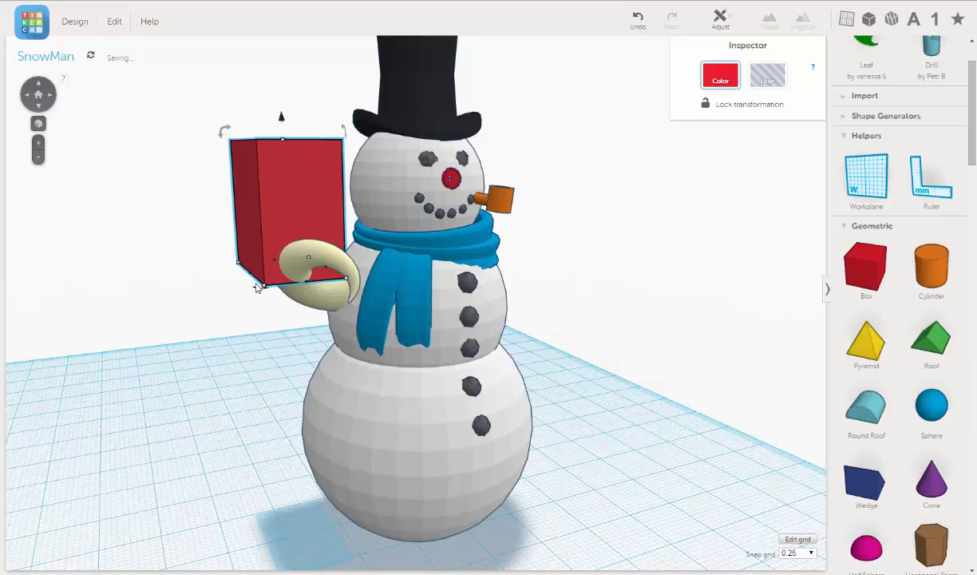
right_drag(256, 284, 214, 290)
scroll(283, 238, up, 3)
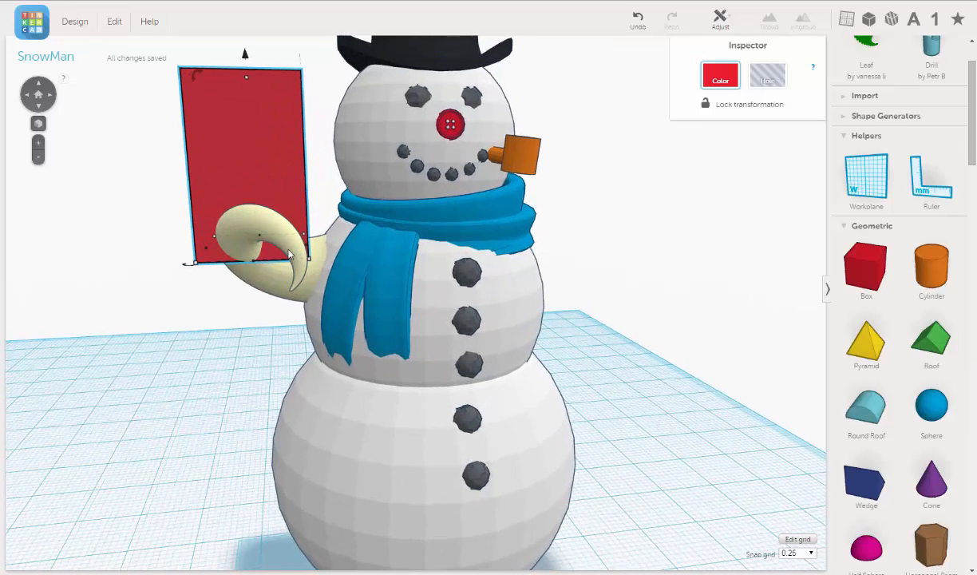
key(Right)
key(Right)
key(Right)
key(Right)
key(Right)
key(Right)
key(Right)
key(Right)
key(Right)
key(Right)
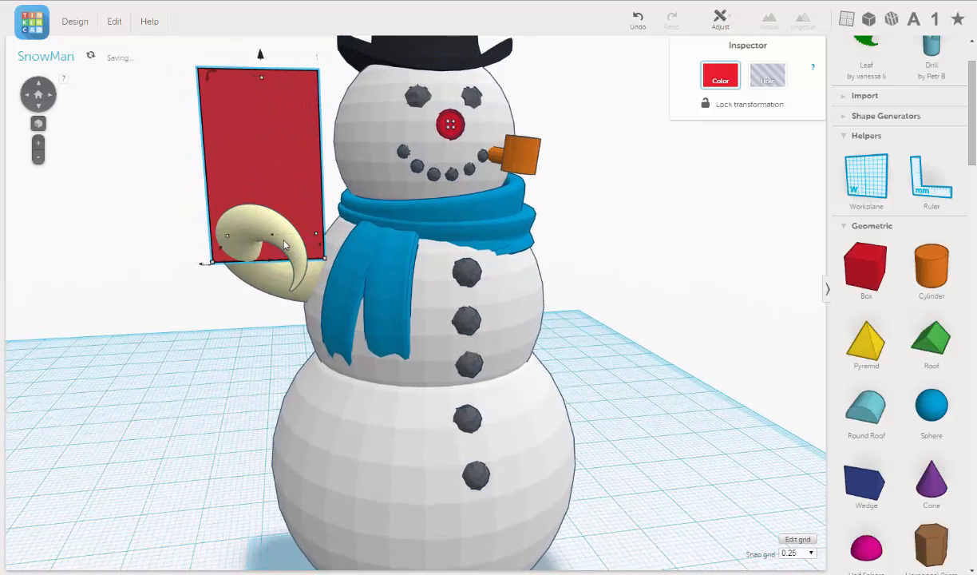
key(Right)
key(Right)
key(Right)
key(Right)
key(Right)
key(Right)
key(Right)
key(Right)
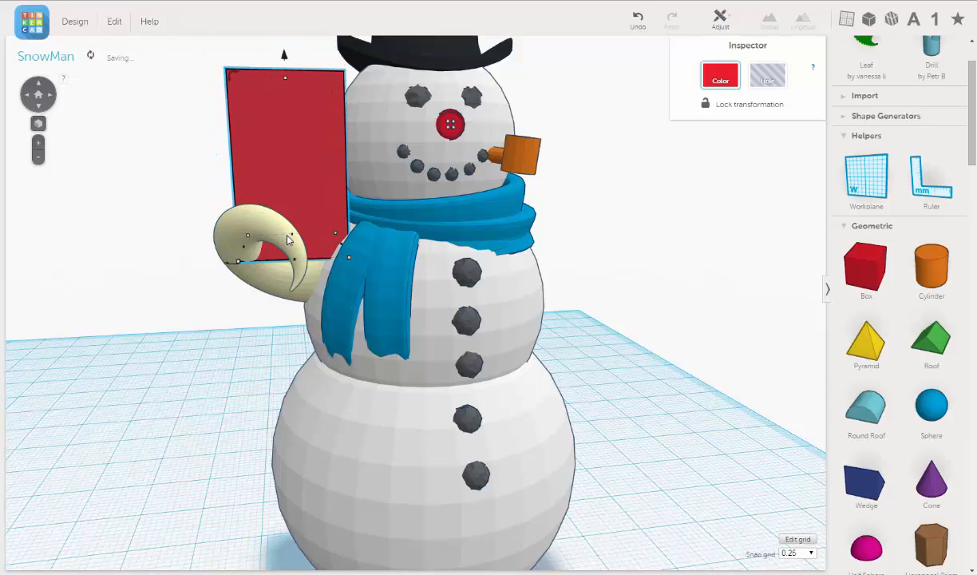
key(Right)
key(Right)
key(Right)
key(Right)
key(Right)
key(Right)
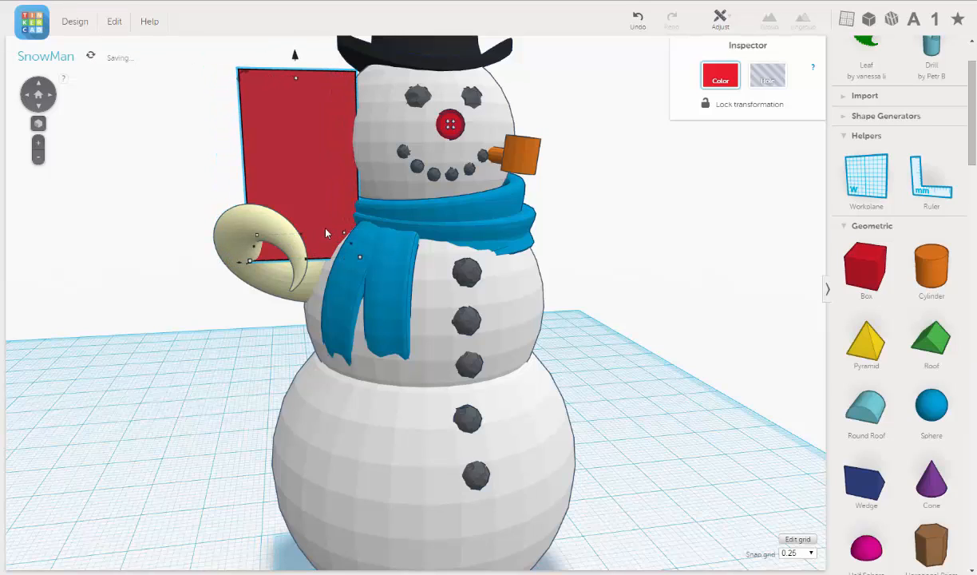
key(Right)
key(Right)
Nudge the red box in grid steps toward the snowman's front until it spans the arm's tapered end
right_drag(318, 240, 516, 369)
key(Up)
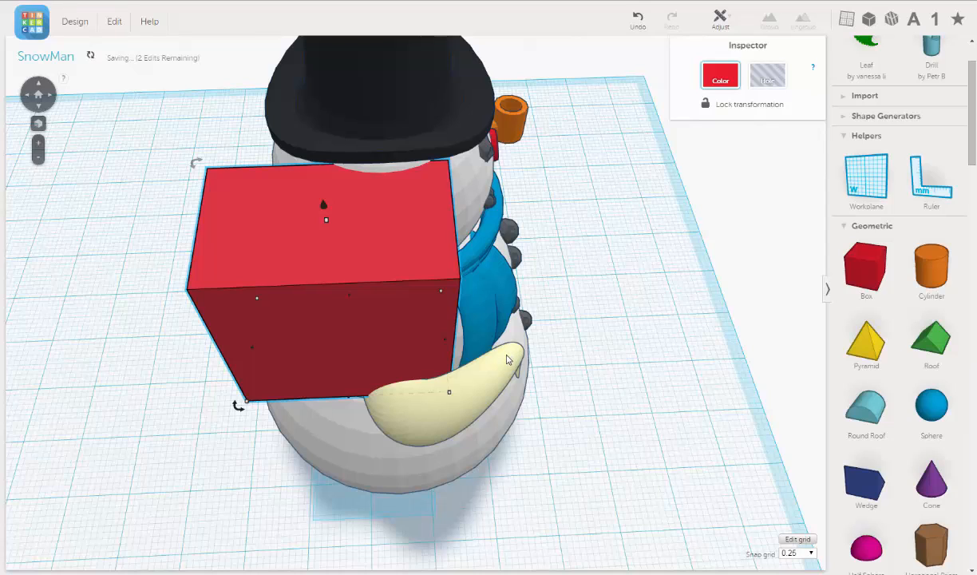
key(Right)
key(Right)
key(Right)
key(Right)
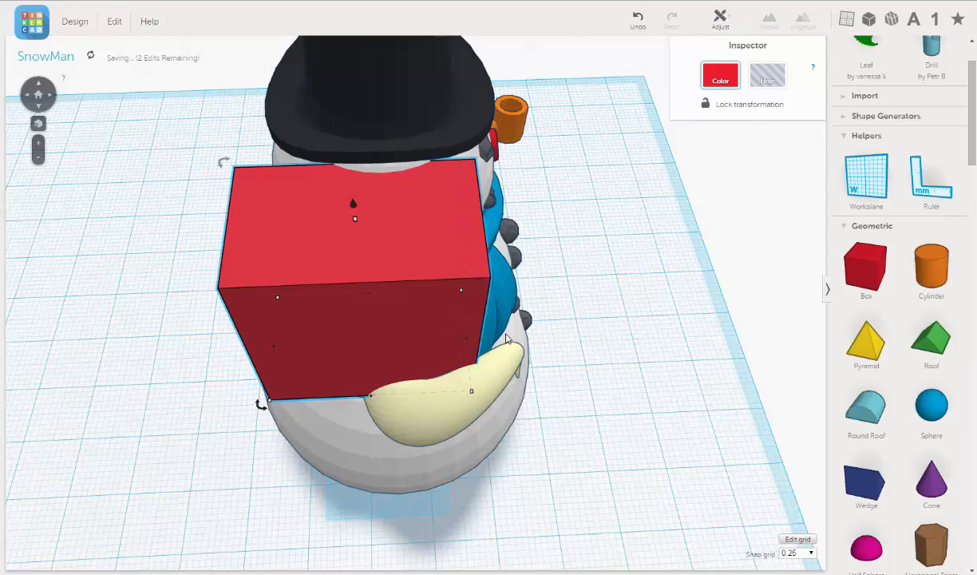
key(Right)
key(Right)
key(Right)
key(Right)
key(Right)
key(Right)
key(Right)
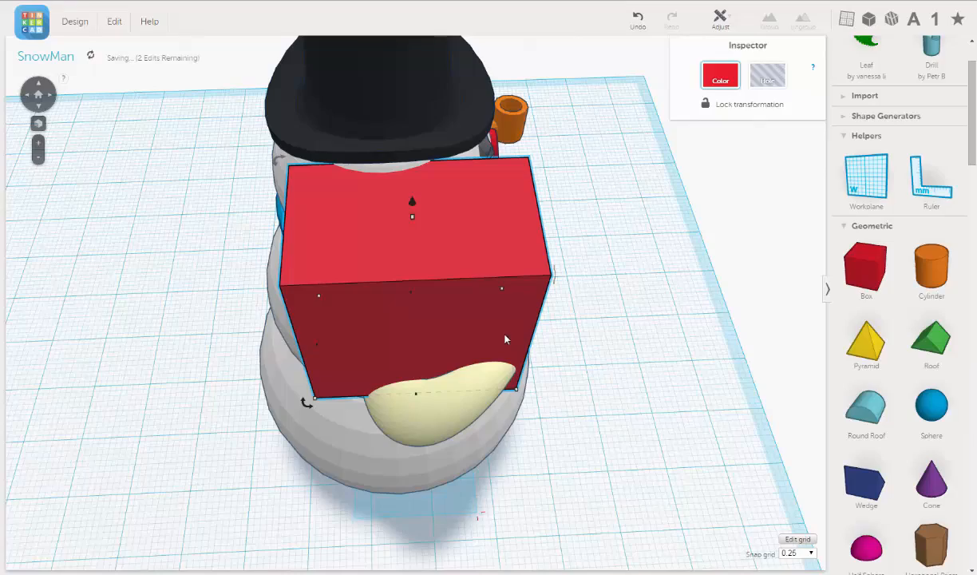
right_drag(503, 375, 495, 287)
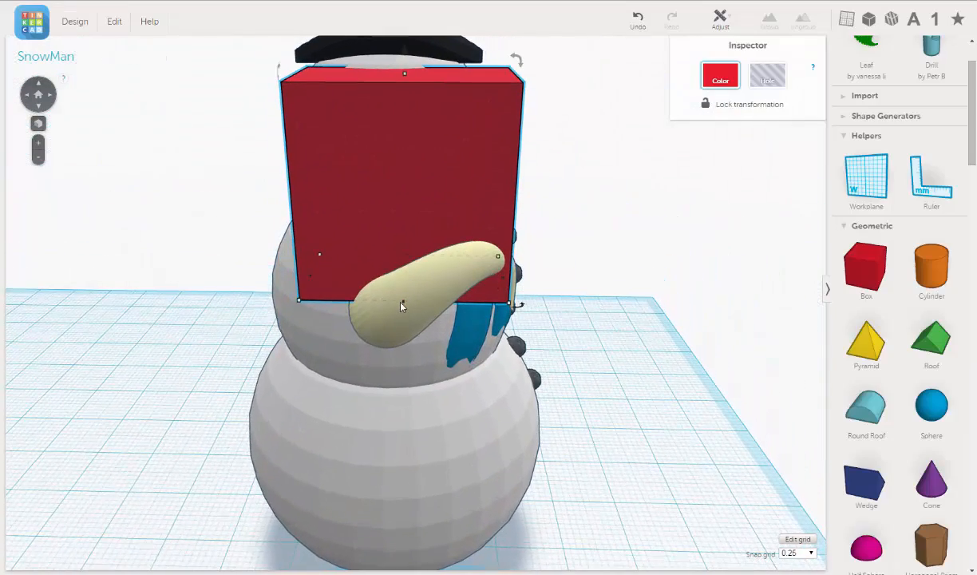
drag(404, 305, 403, 288)
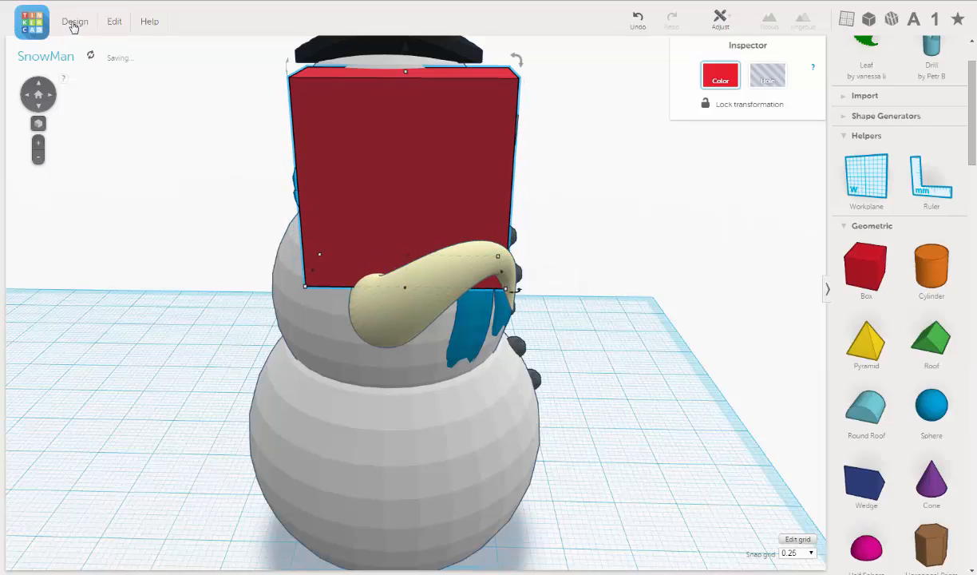
click(637, 18)
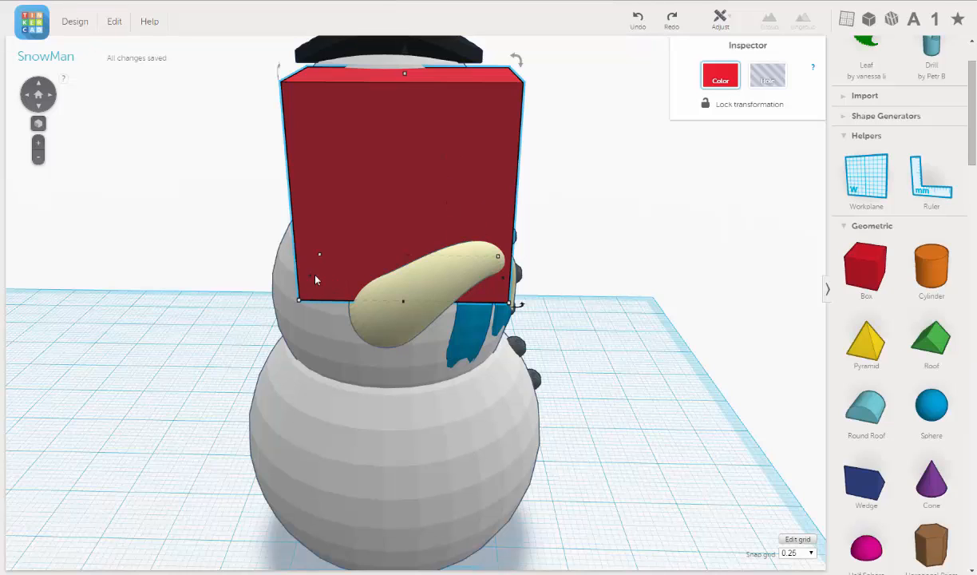
Shrink the red box's length, height and width to a small block around the arm's thin end
drag(310, 279, 451, 180)
right_drag(517, 228, 352, 226)
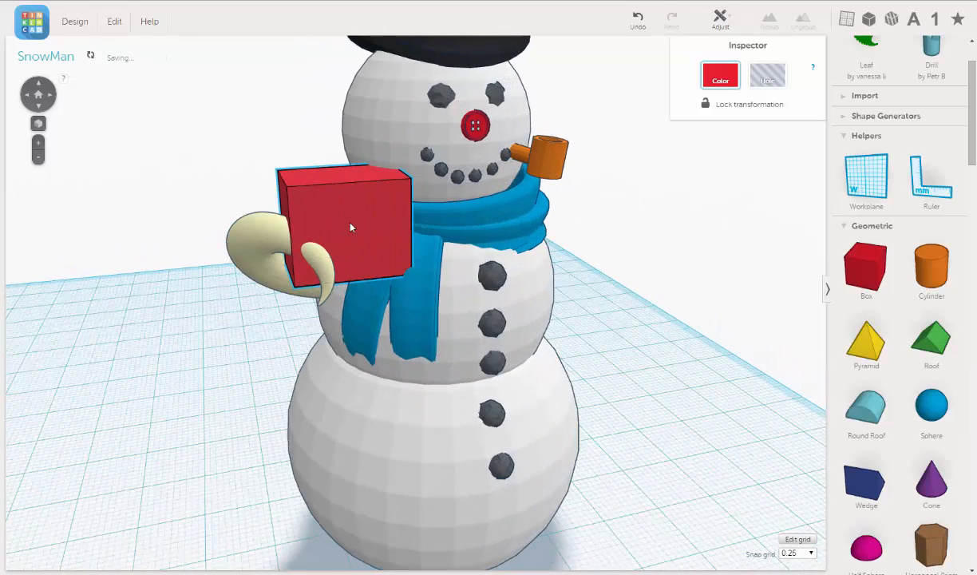
drag(395, 262, 338, 269)
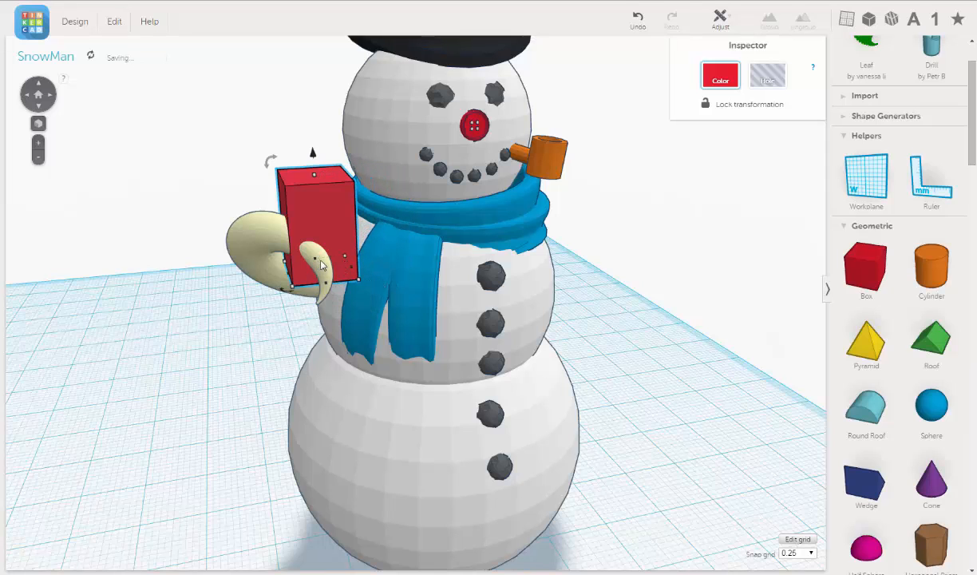
Extend the red box toward the snowman's front and trim its back face to make it 10 mm long
right_drag(339, 269, 409, 276)
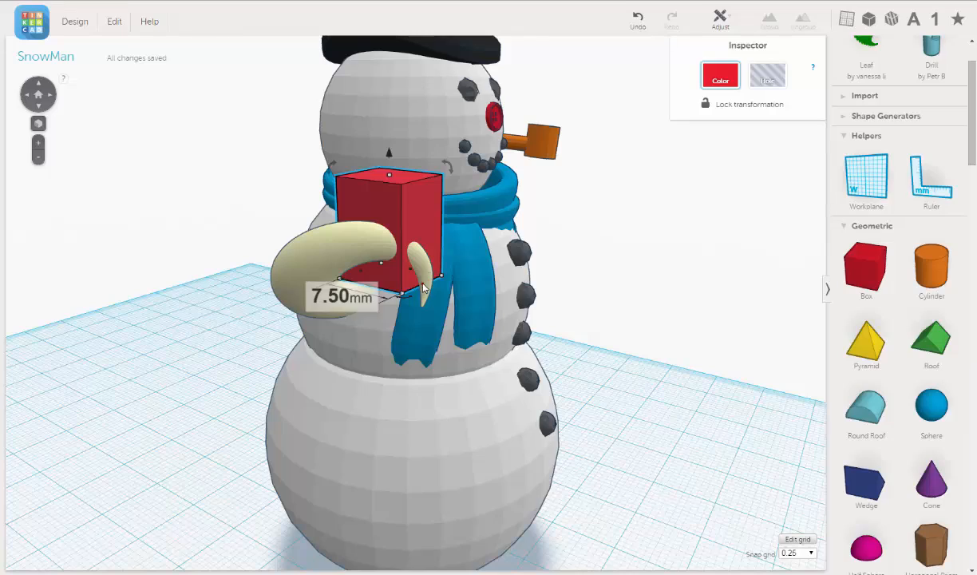
drag(425, 290, 448, 301)
right_drag(393, 282, 459, 361)
mouse_move(442, 340)
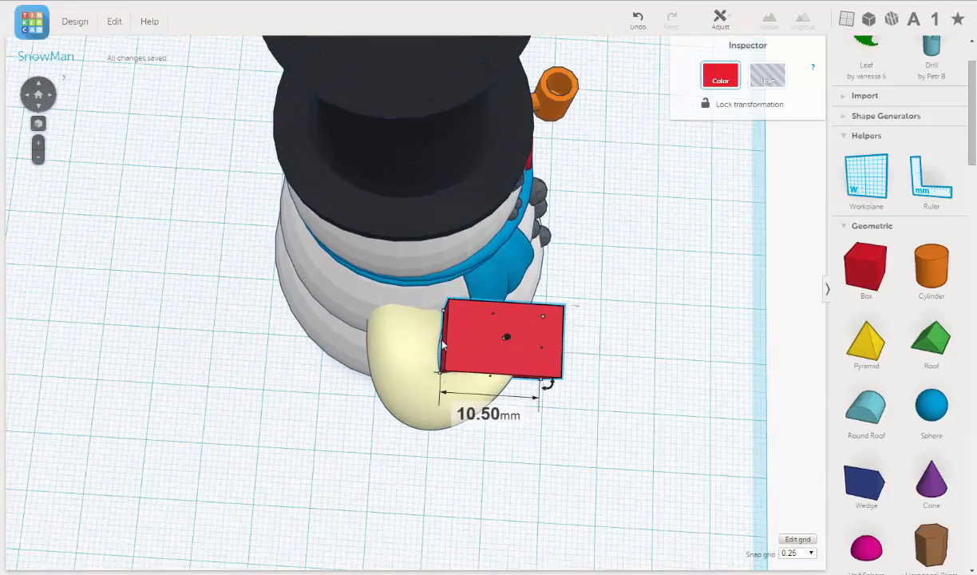
drag(443, 345, 447, 349)
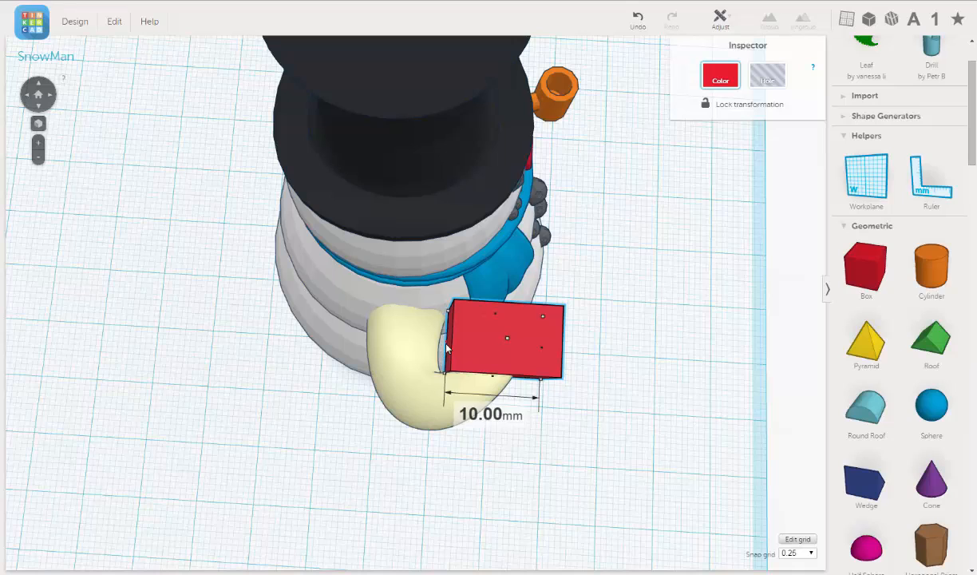
Rotate the red box horizontally so its long face cuts diagonally across the curled arm's tapered end
right_drag(548, 357, 548, 334)
mouse_move(541, 339)
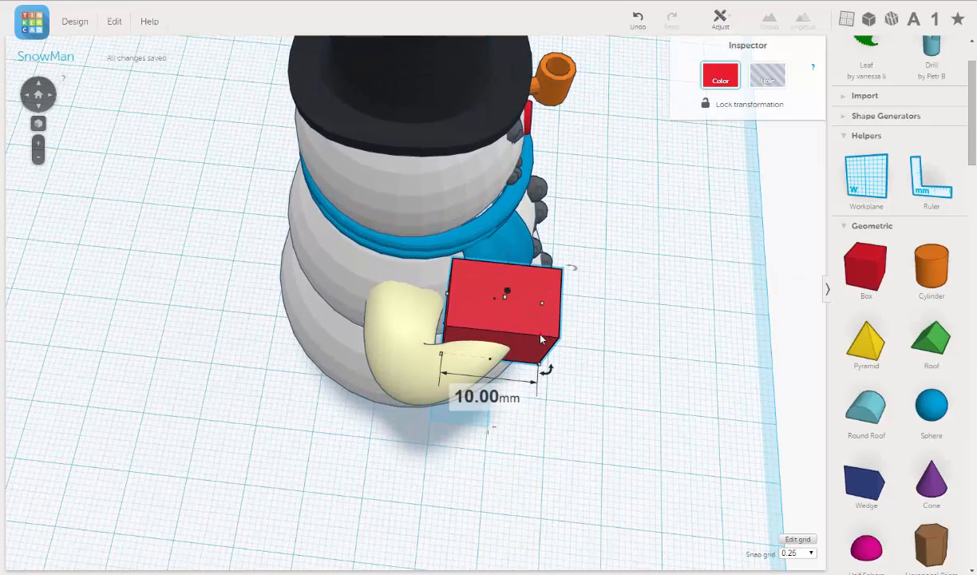
right_drag(541, 341, 507, 343)
scroll(510, 332, up, 3)
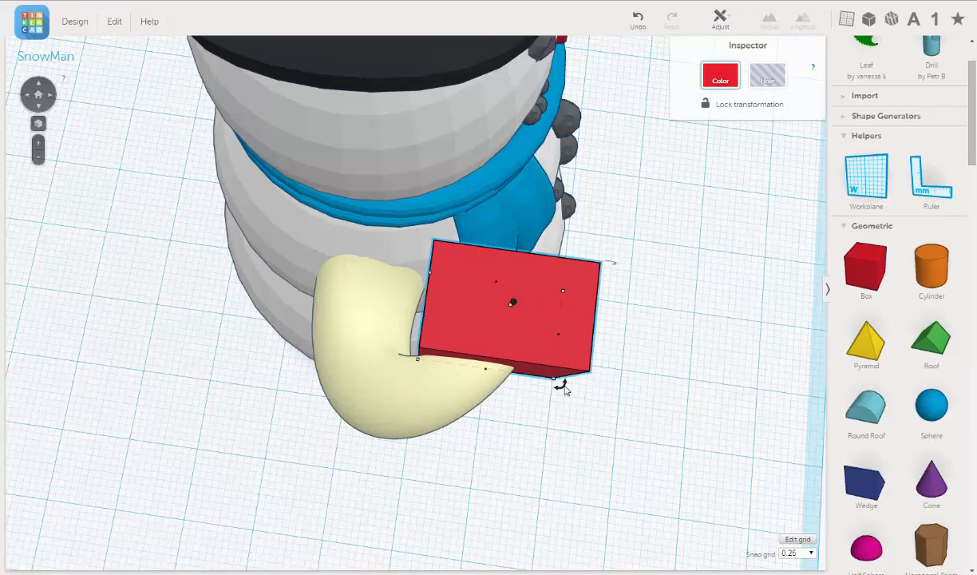
drag(563, 389, 515, 440)
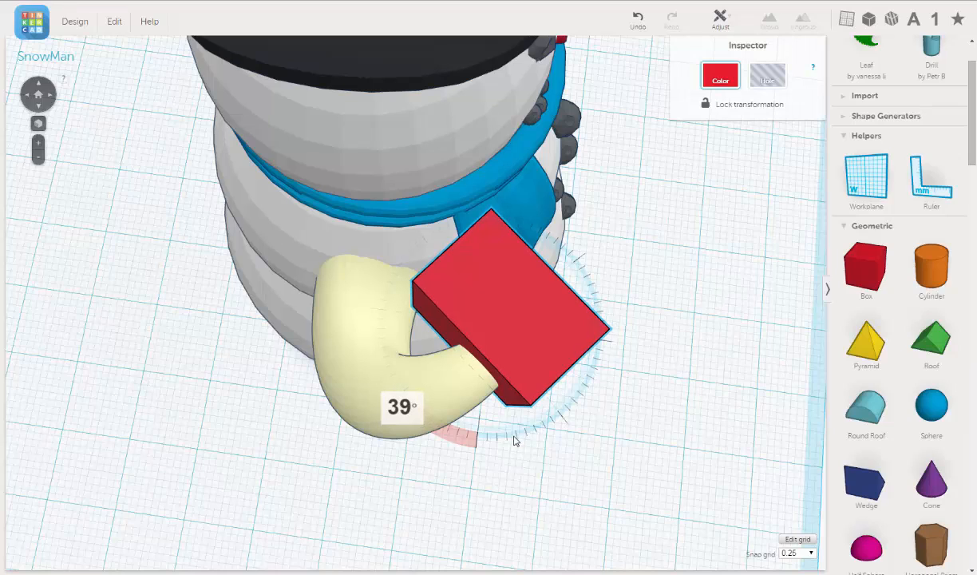
drag(515, 440, 494, 420)
Extend the red box downward and adjust its side face so it encloses the arm's curled thin tip
right_drag(483, 391, 337, 250)
scroll(337, 242, up, 3)
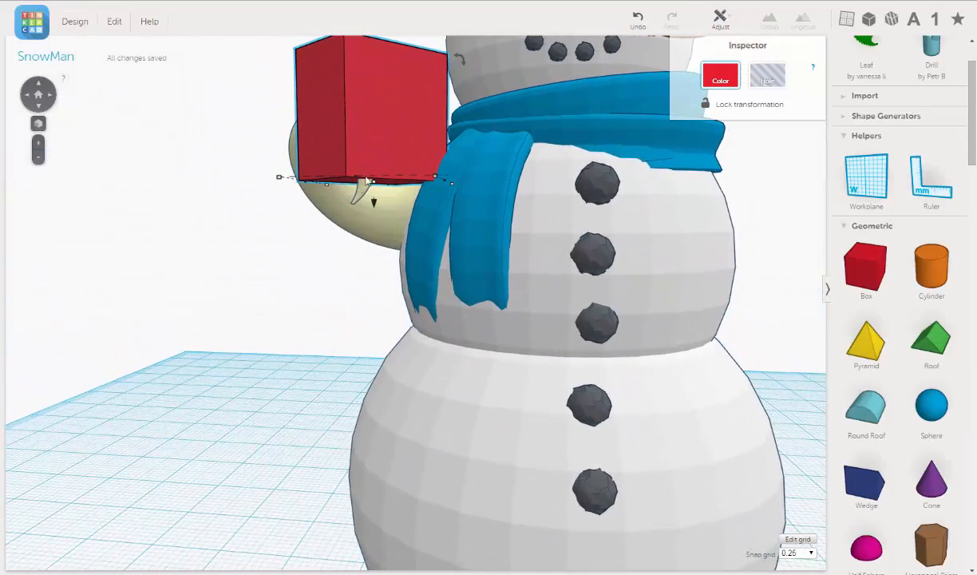
drag(374, 185, 359, 223)
right_drag(359, 223, 468, 233)
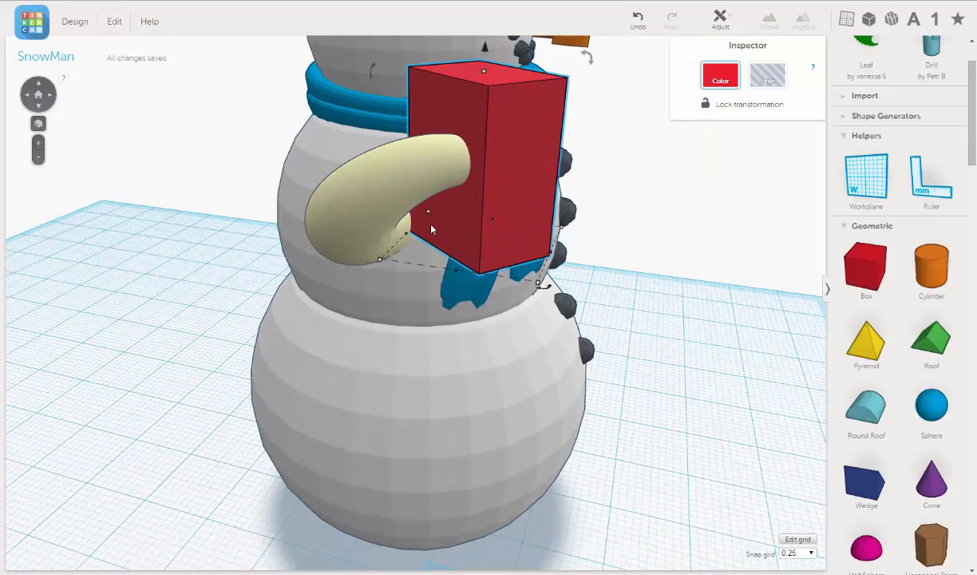
drag(418, 237, 406, 237)
right_drag(433, 224, 746, 117)
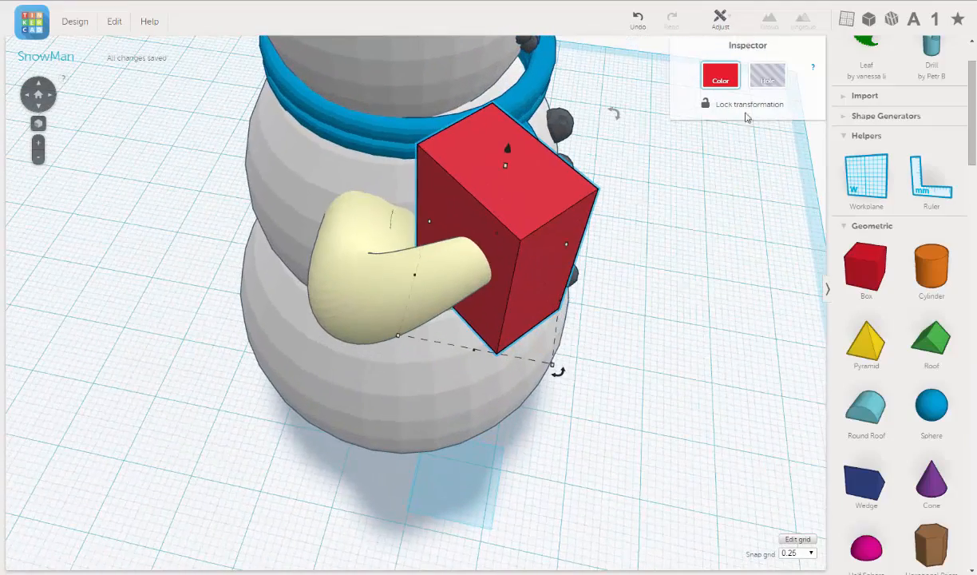
Turn the red box into a hole and group it with the curled arm to cut off the thin tip
click(772, 83)
right_drag(511, 191, 321, 213)
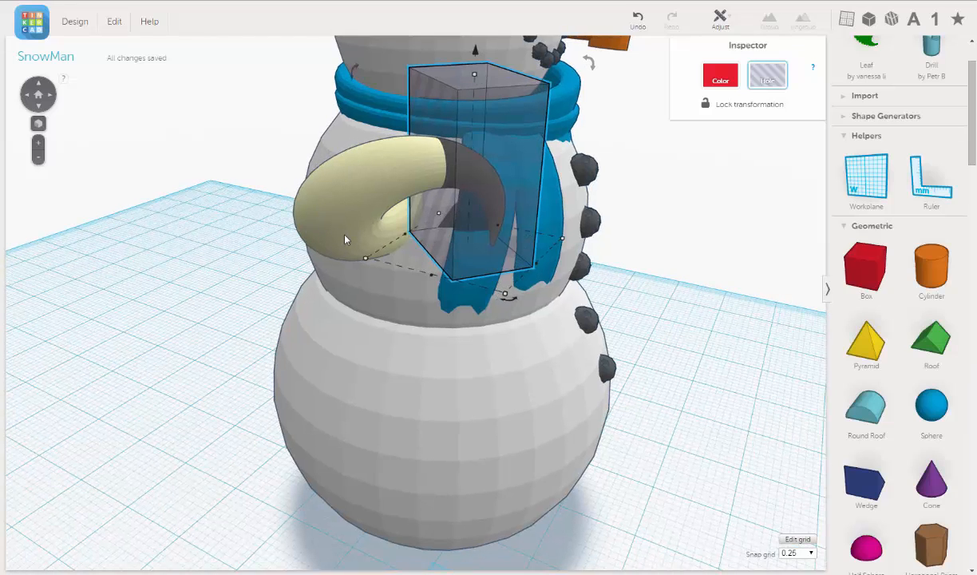
shift+click(357, 193)
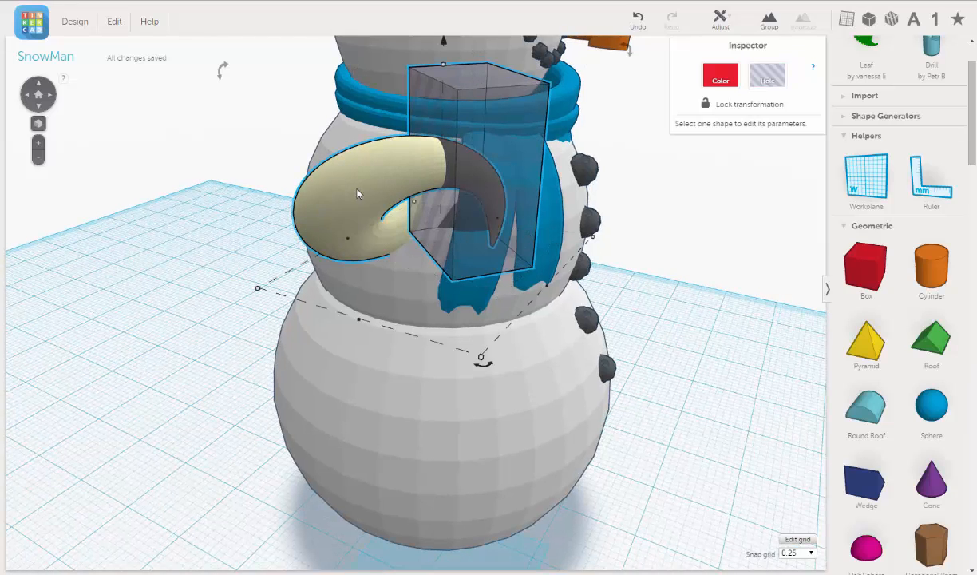
click(769, 20)
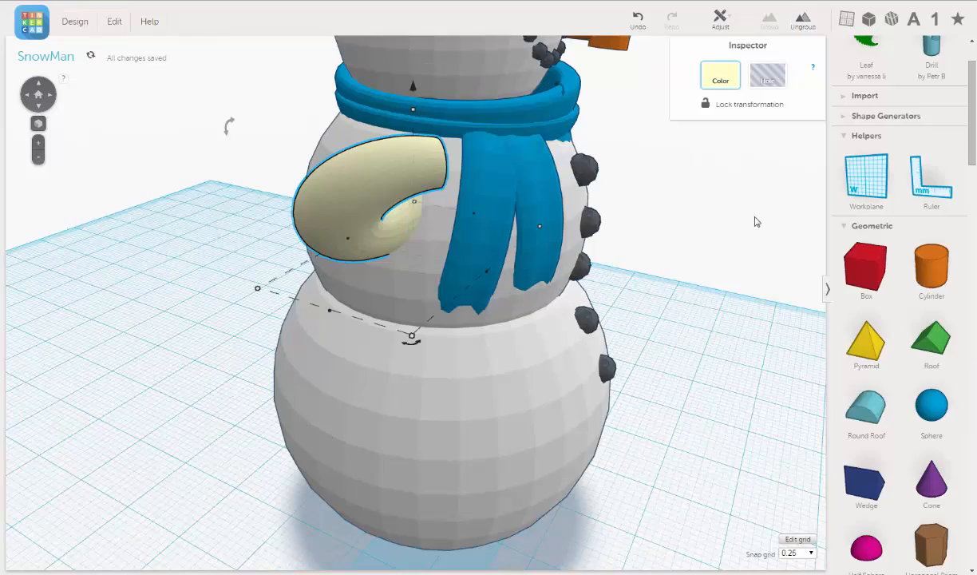
Rotate the trimmed arm horizontally so its cut end swings outward from the snowman's body
right_drag(757, 221, 628, 216)
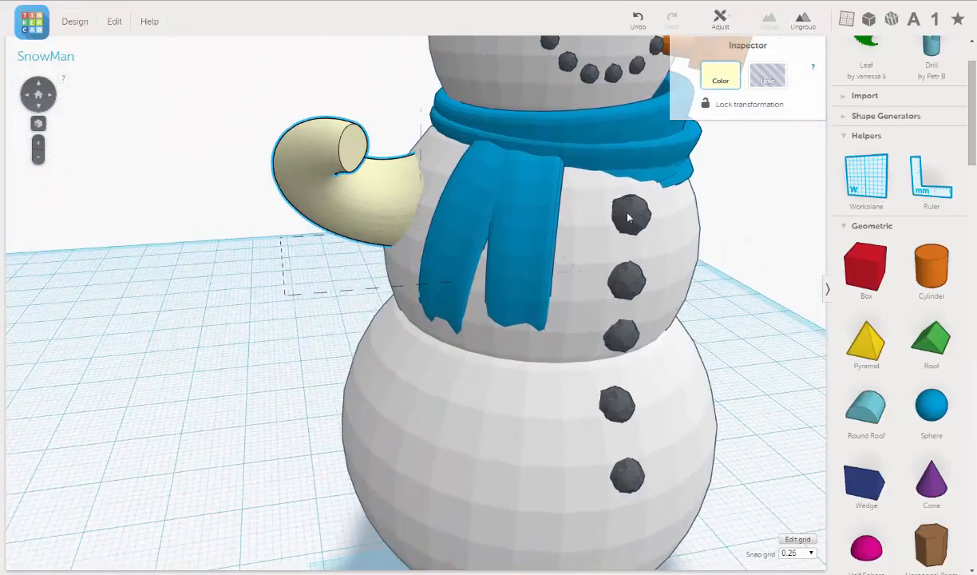
right_drag(240, 206, 376, 452)
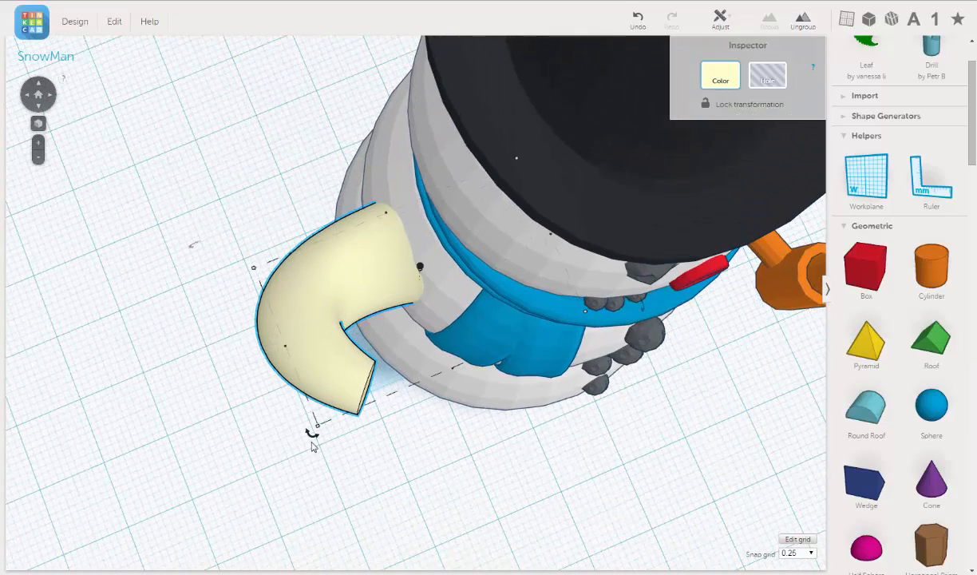
drag(313, 436, 259, 416)
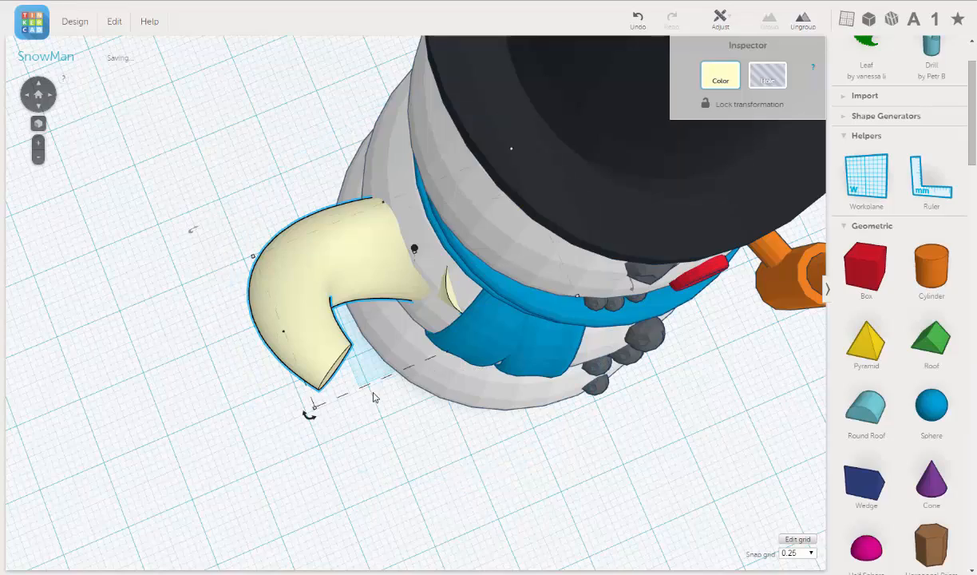
Adjust the trimmed arm's width from its inner end so nothing pokes out of the body beside the scarf
right_drag(307, 411, 328, 222)
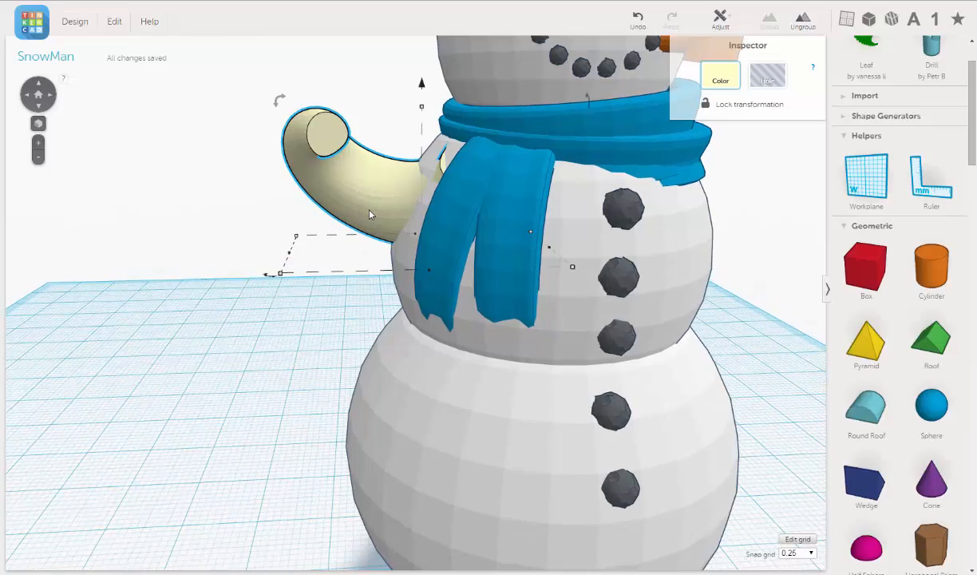
right_drag(234, 239, 411, 238)
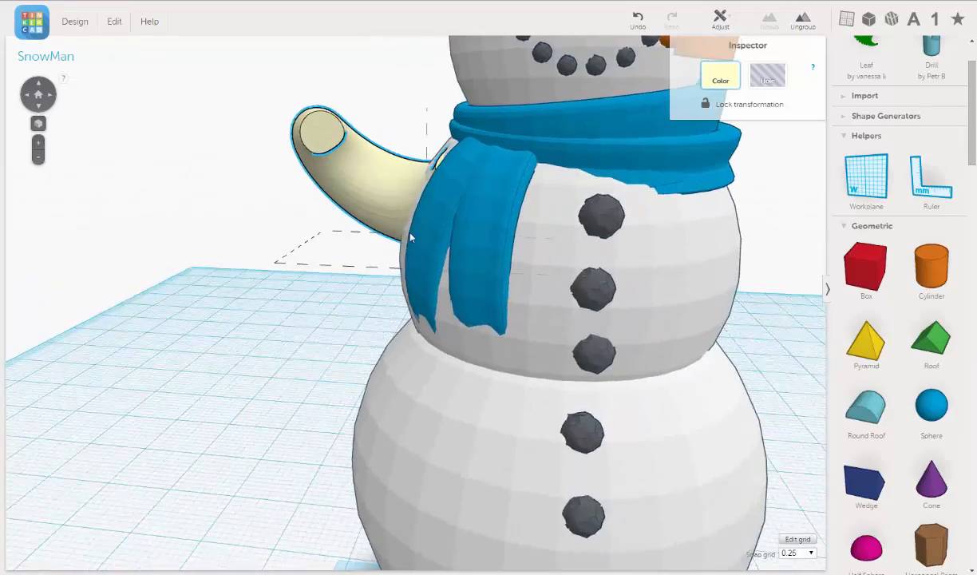
scroll(473, 275, down, 5)
right_drag(434, 278, 384, 321)
scroll(373, 307, up, 4)
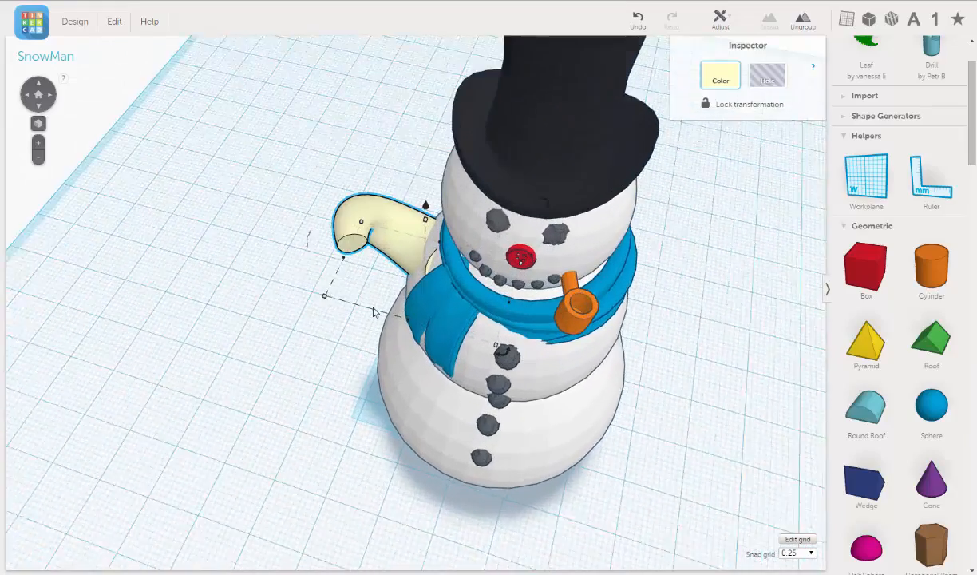
middle_drag(361, 316, 352, 381)
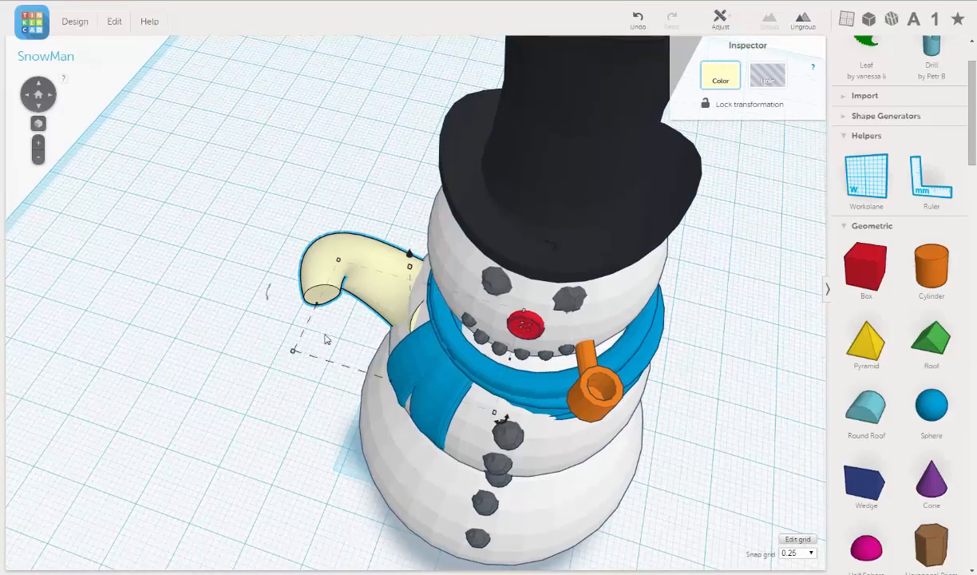
right_drag(325, 340, 340, 253)
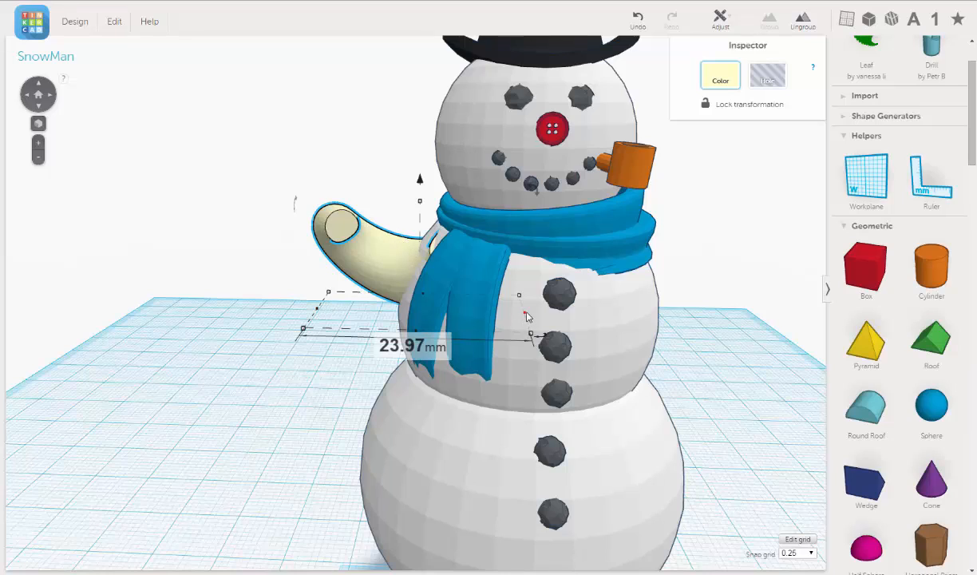
drag(529, 320, 541, 327)
right_drag(246, 269, 614, 176)
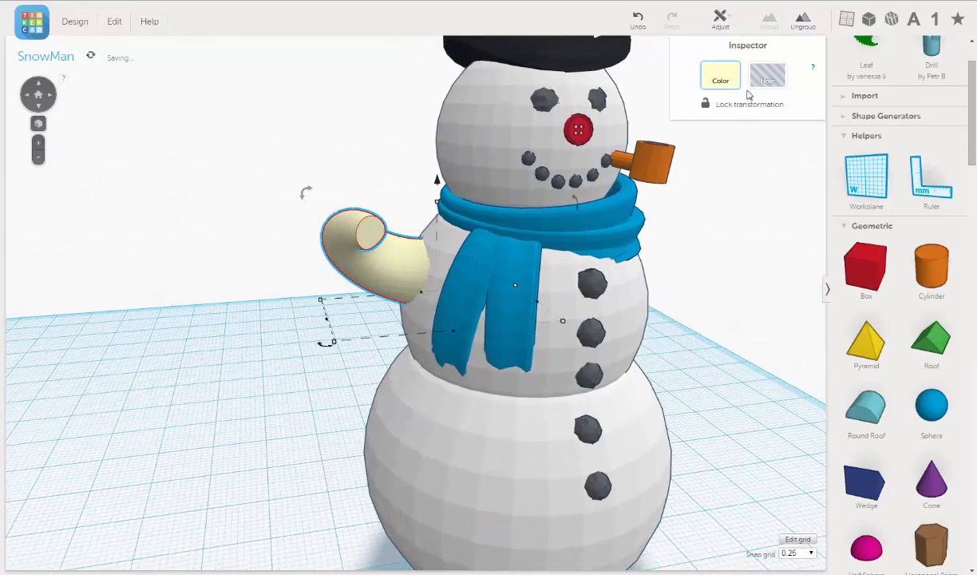
Recolor the trimmed arm with the white preset to match the snowman's body
click(735, 74)
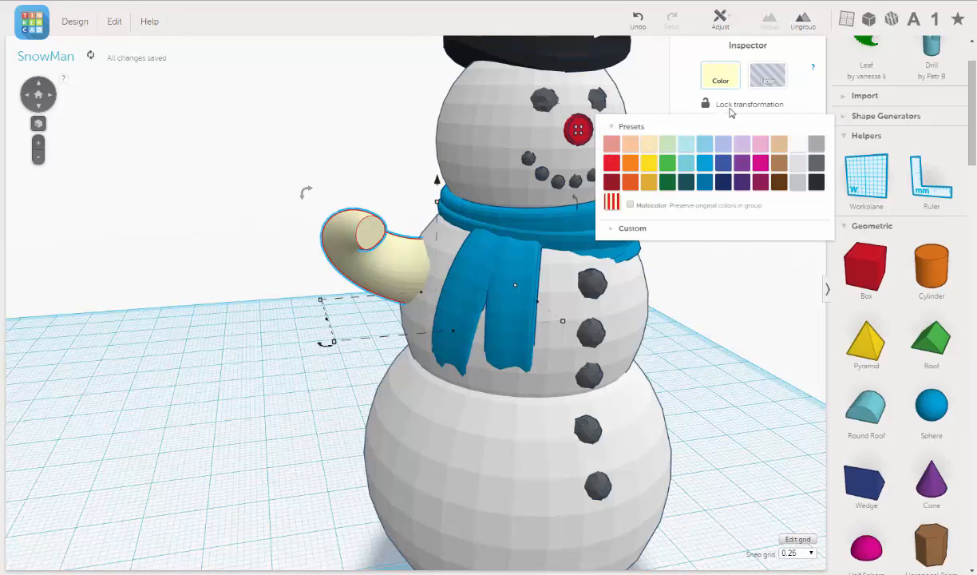
click(796, 147)
right_drag(223, 288, 335, 324)
scroll(288, 288, down, 3)
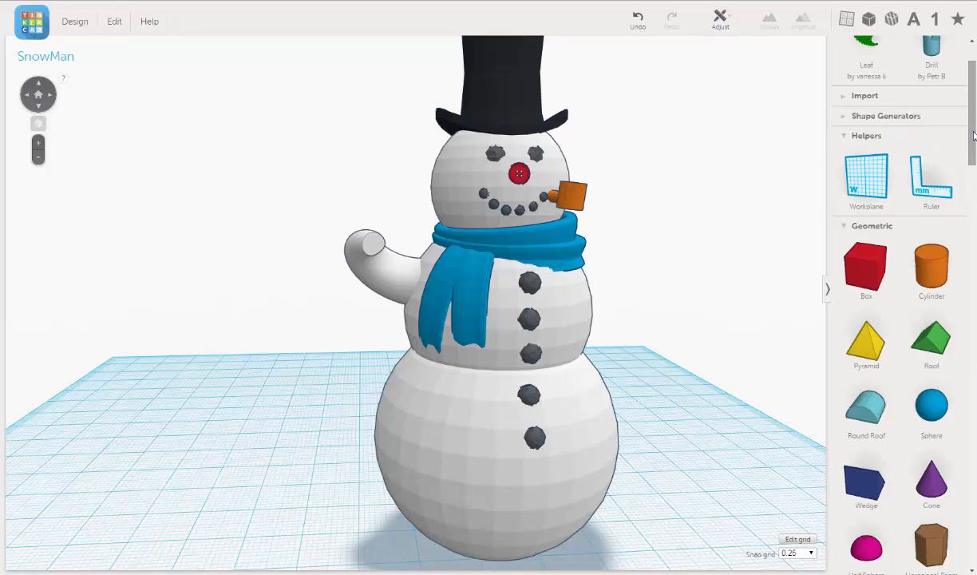
Place a second Corneum from the Community shape generators on the workplane beside the snowman's armless side
scroll(971, 136, up, 1)
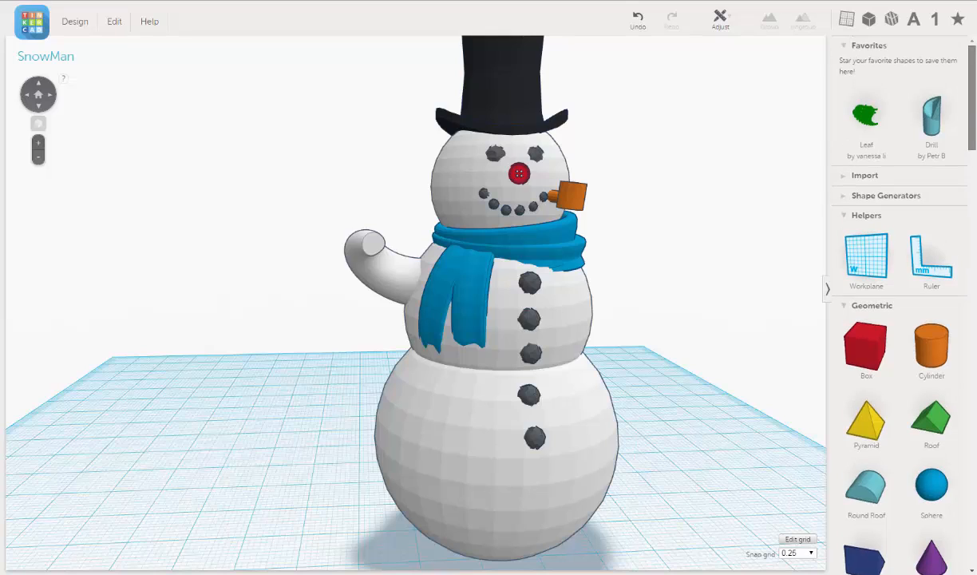
click(844, 199)
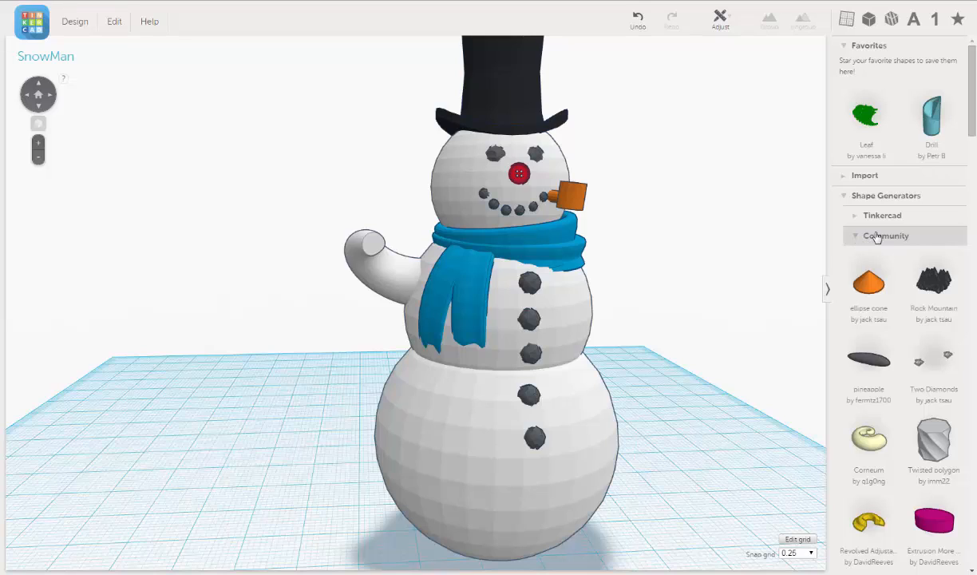
click(877, 238)
click(878, 238)
drag(873, 444, 678, 448)
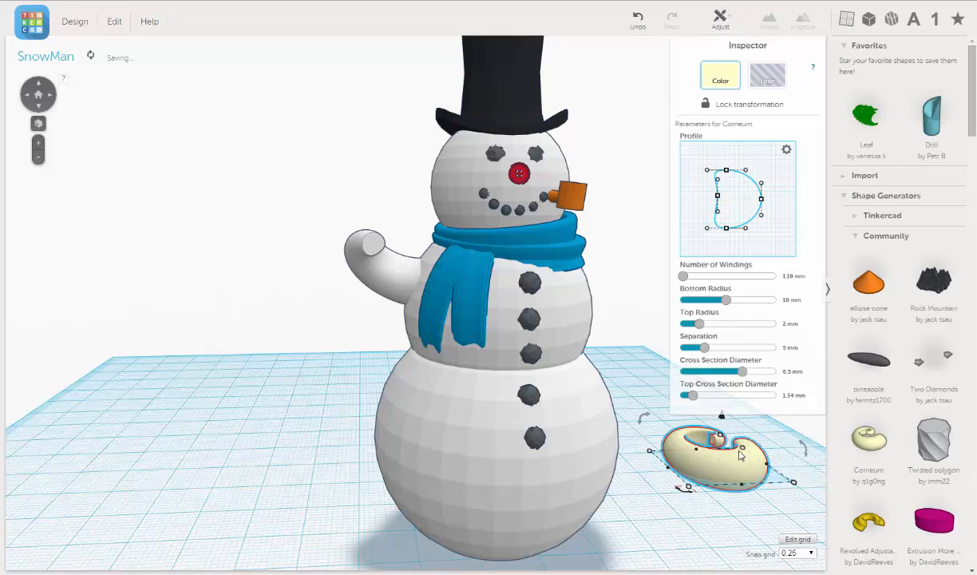
click(643, 375)
middle_drag(609, 369, 415, 317)
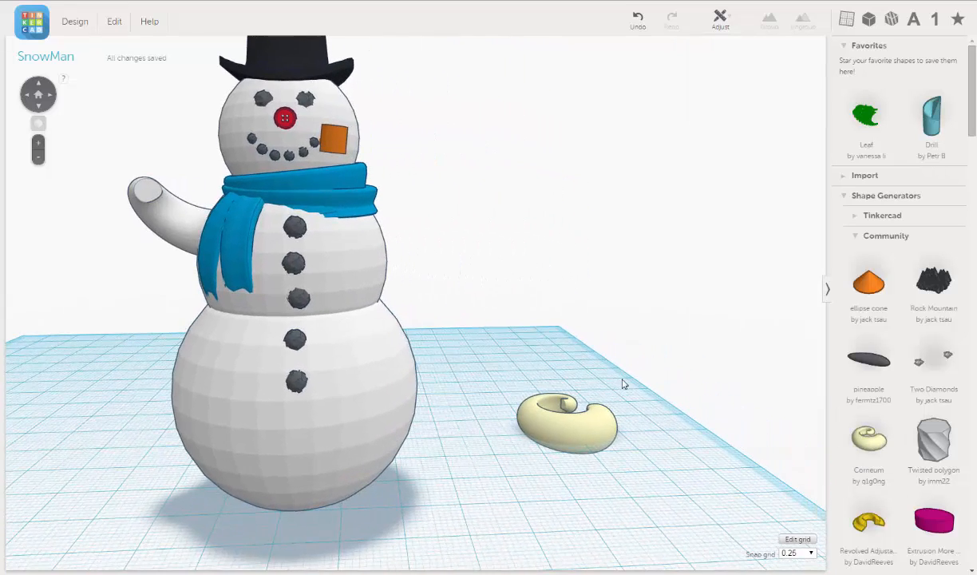
Raise the new Corneum above the workplane beside the snowman and rotate it -90° to stand upright
right_drag(623, 384, 577, 409)
click(577, 410)
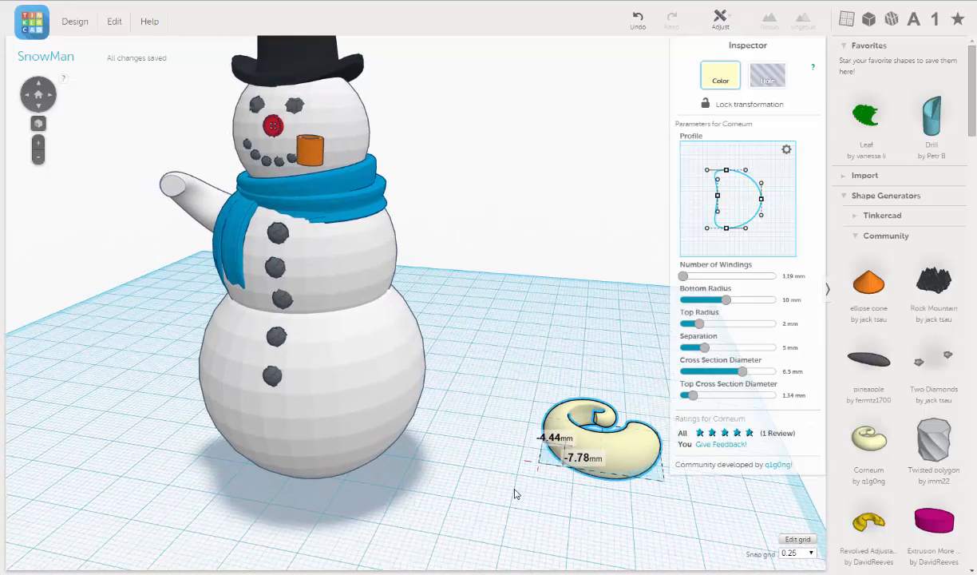
drag(515, 494, 512, 254)
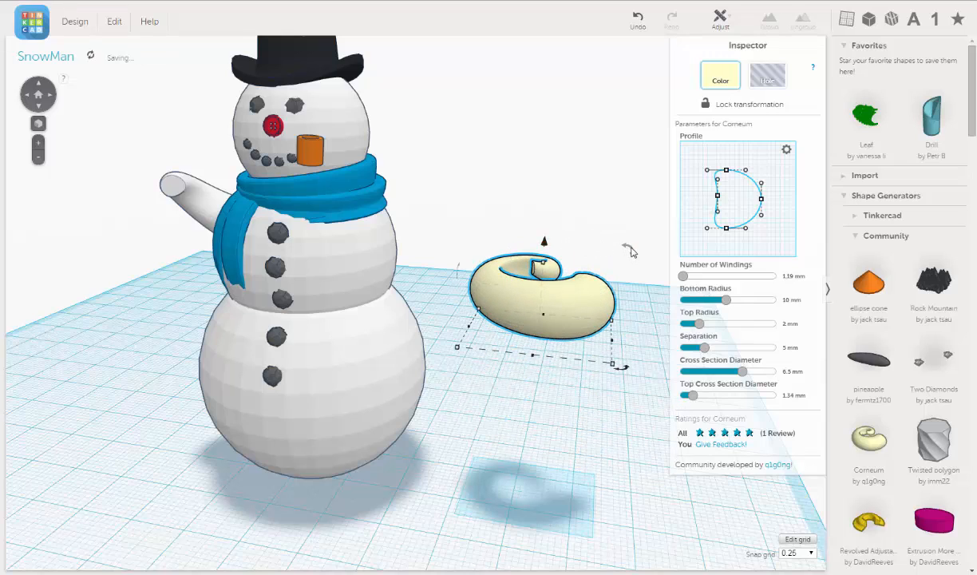
mouse_move(632, 252)
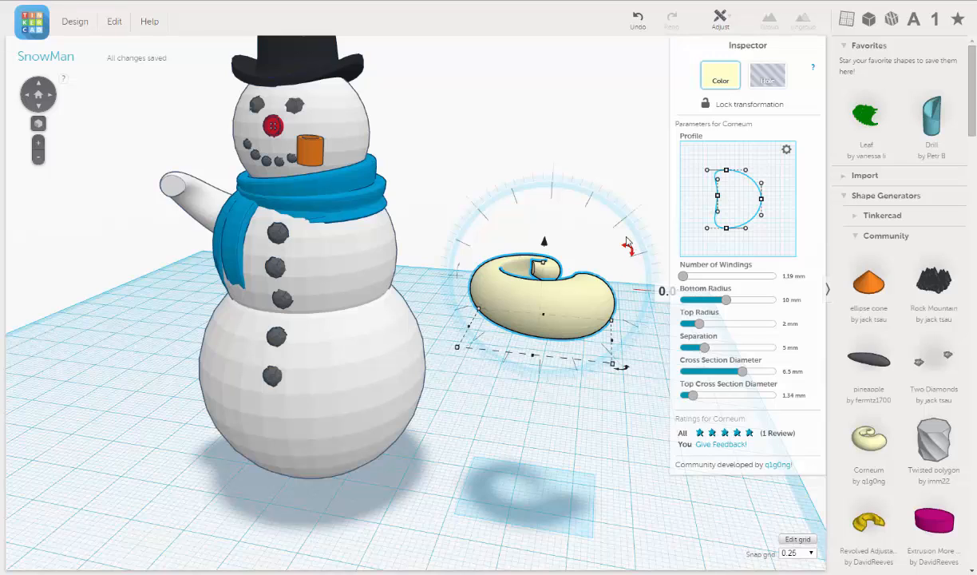
drag(627, 244, 501, 203)
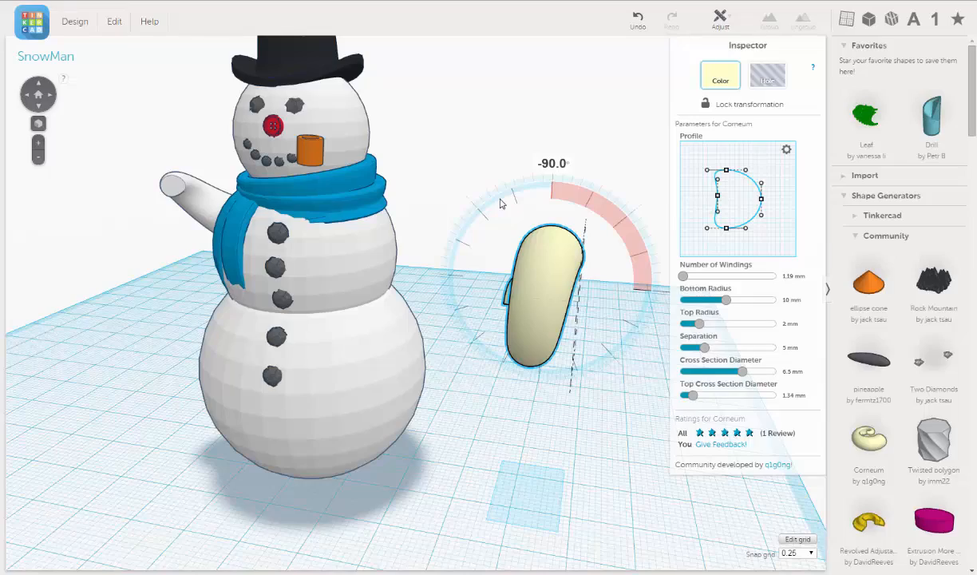
drag(501, 203, 501, 204)
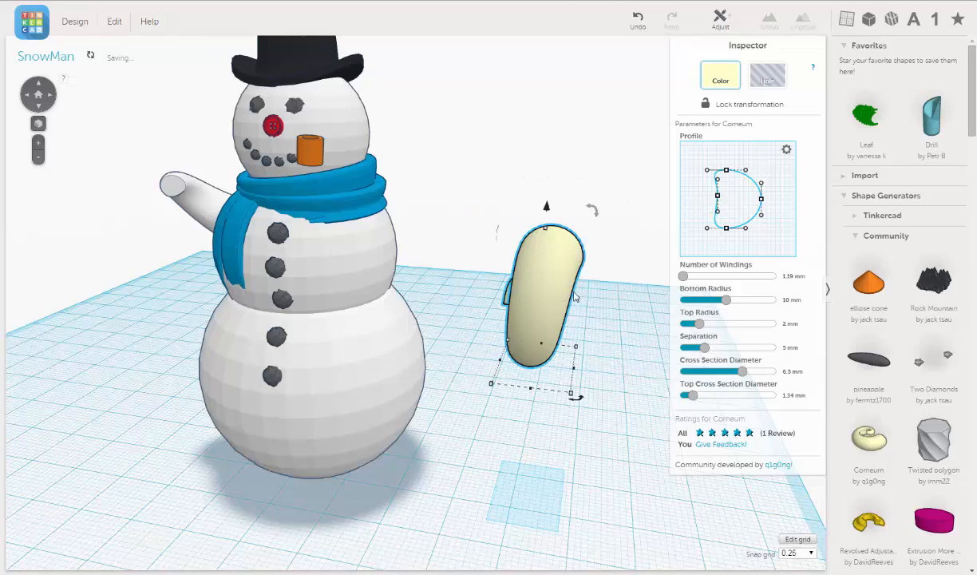
Turn the upright Corneum 180° horizontally and move it against the armless side of the snowman's middle ball
right_drag(488, 233, 400, 361)
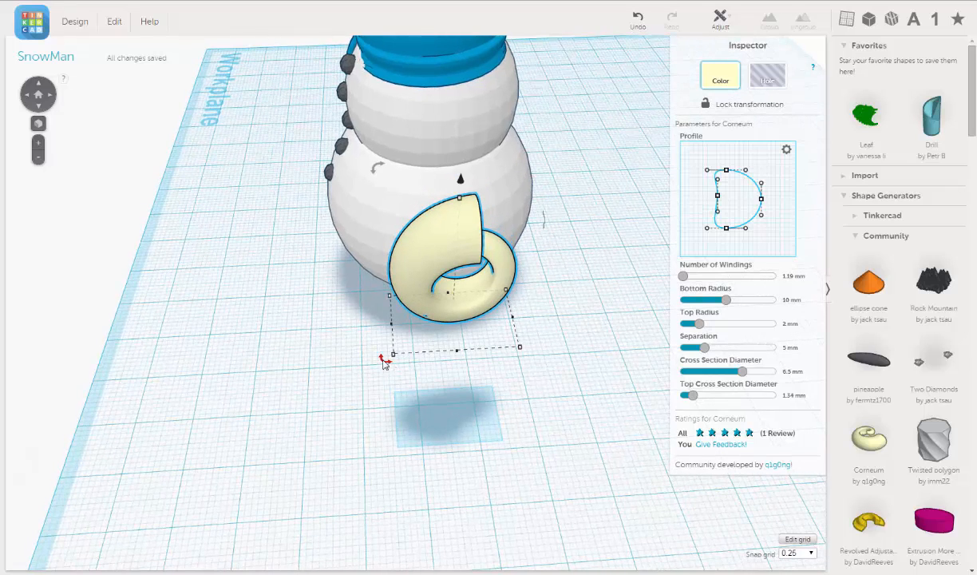
drag(384, 361, 527, 284)
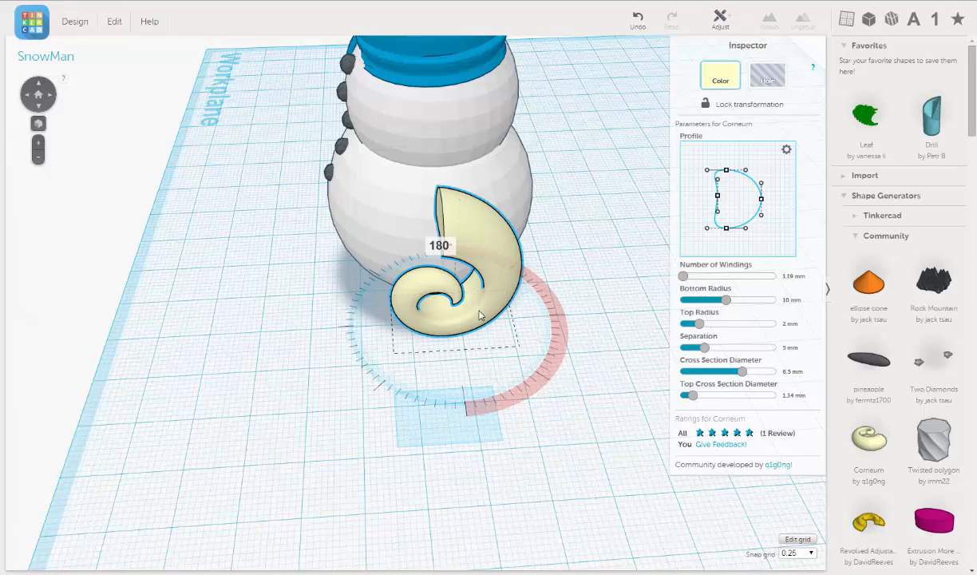
right_drag(480, 315, 611, 264)
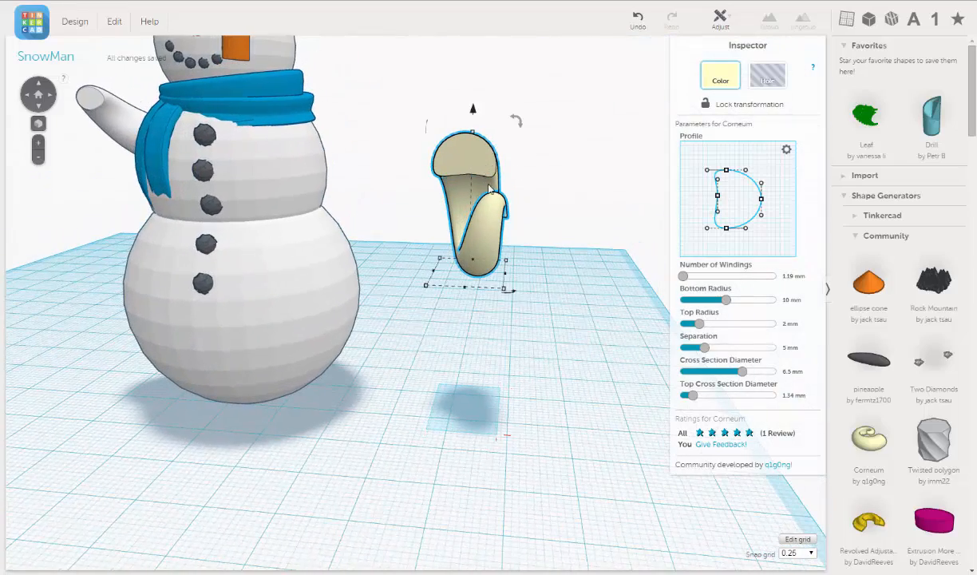
drag(478, 178, 439, 204)
scroll(469, 275, up, 5)
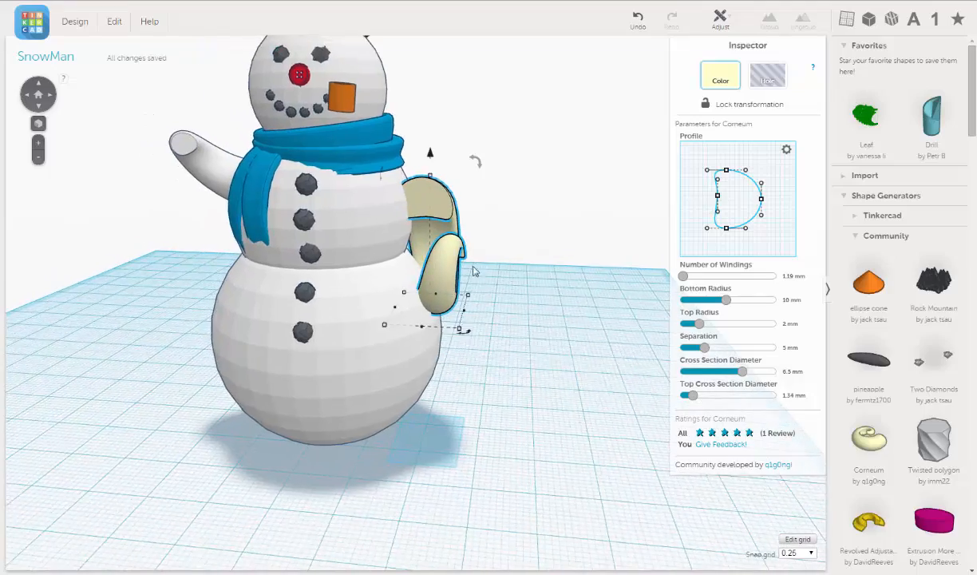
Reduce the new Corneum's number of windings to 1 mm
right_drag(470, 267, 641, 281)
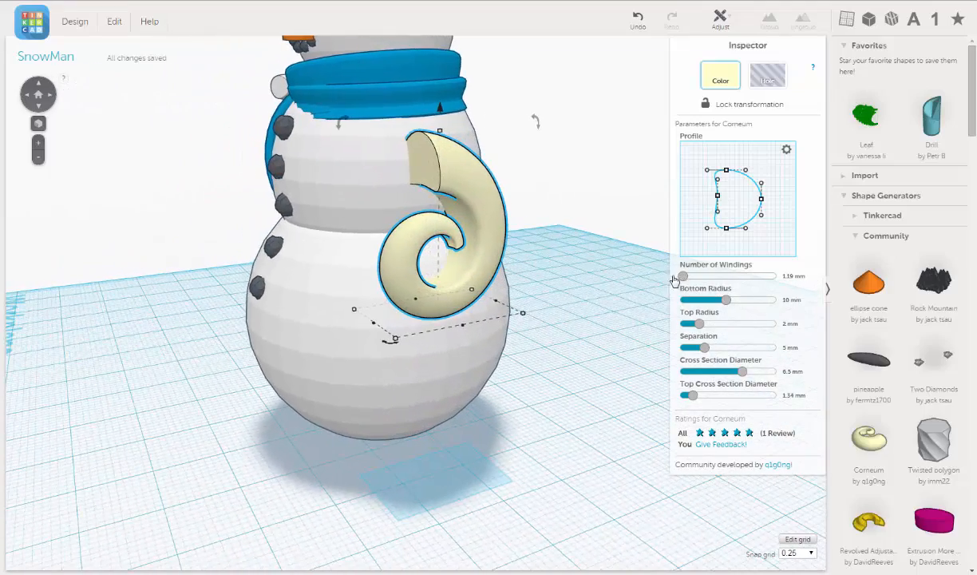
drag(675, 280, 624, 283)
right_drag(548, 297, 496, 292)
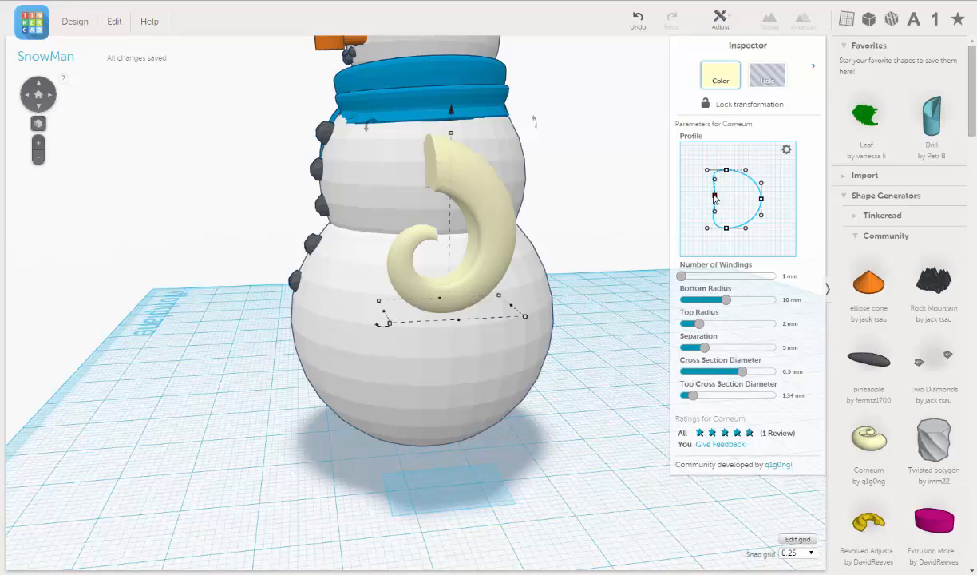
drag(715, 198, 706, 200)
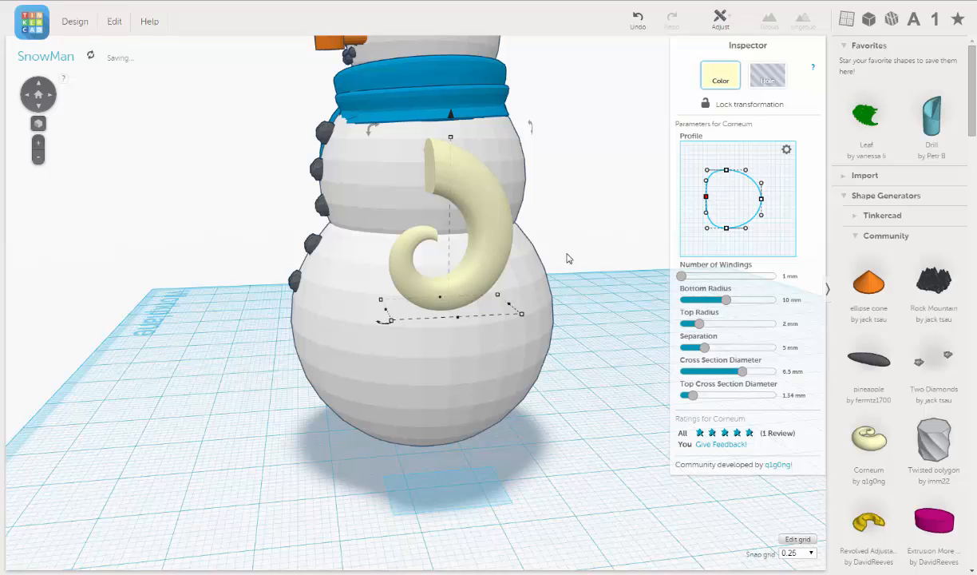
right_drag(567, 257, 694, 241)
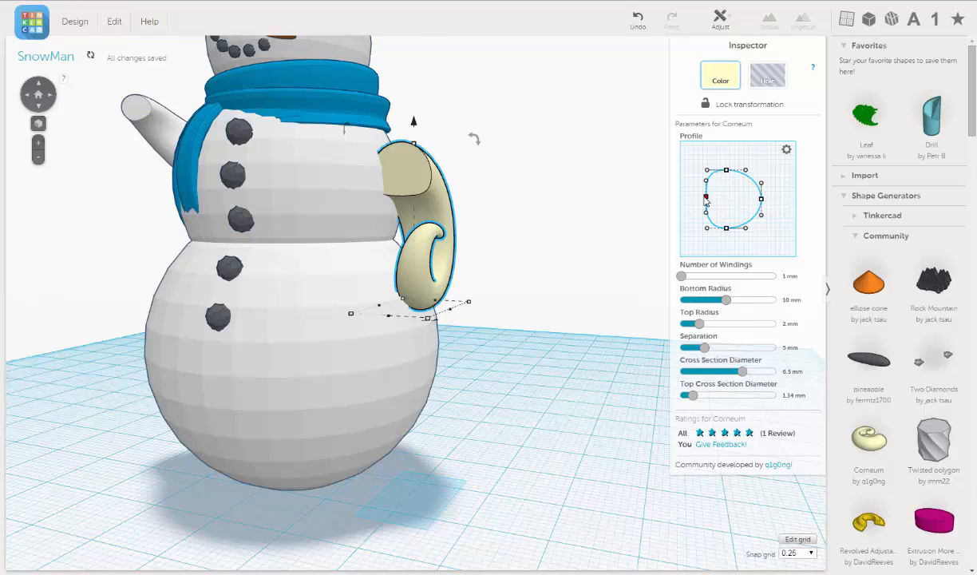
drag(705, 200, 698, 202)
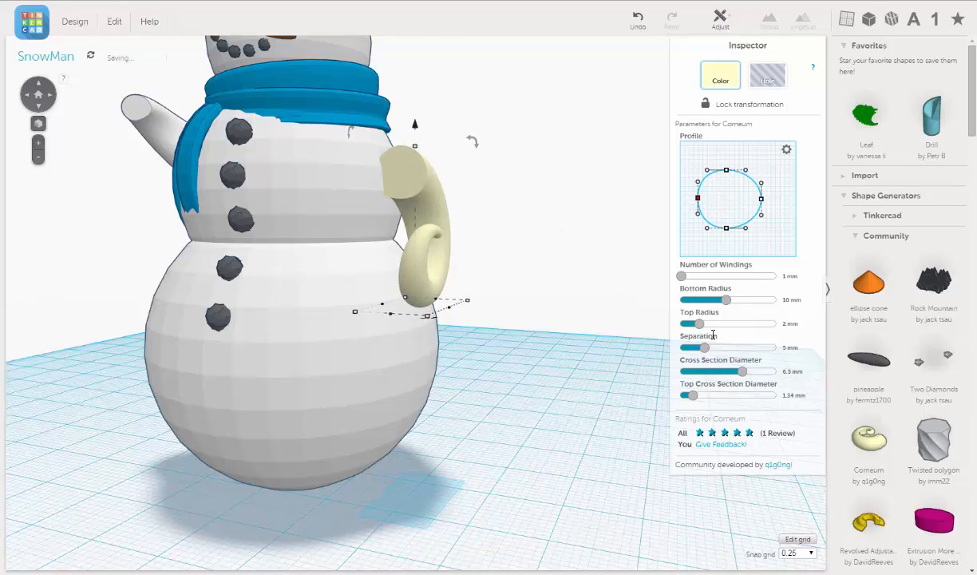
Set the Corneum's separation to 11.81 mm and its top cross section diameter to 0.1 mm
drag(705, 348, 743, 373)
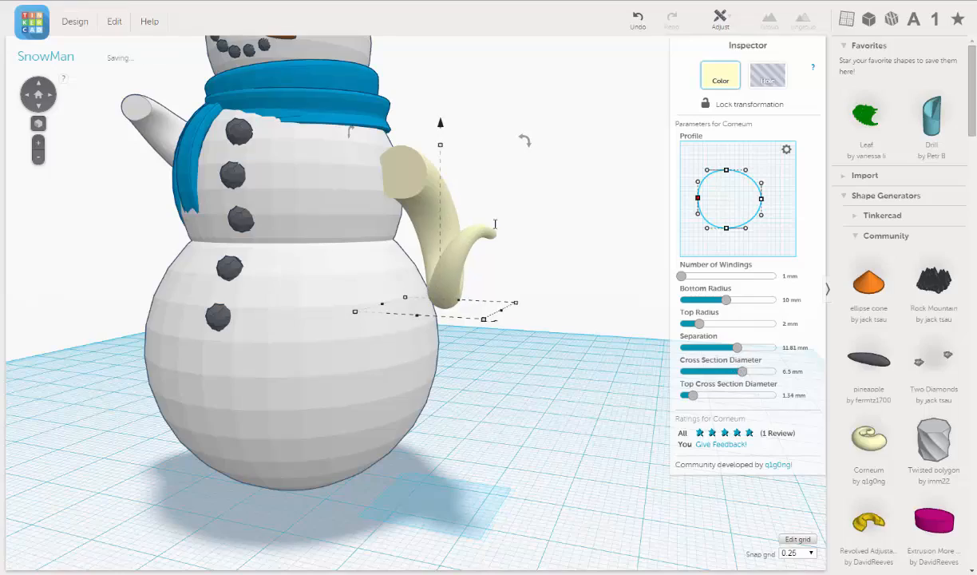
right_drag(408, 204, 316, 235)
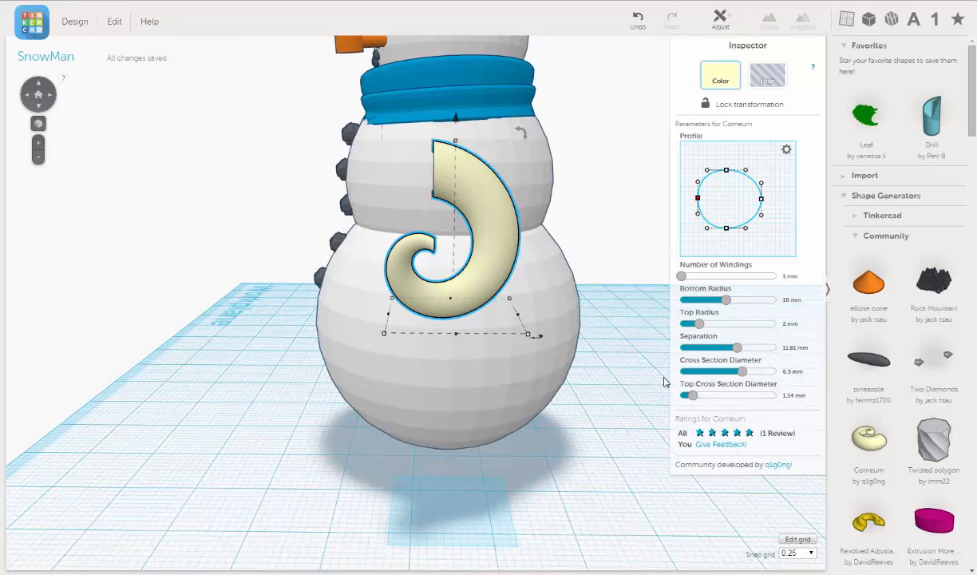
drag(695, 396, 651, 382)
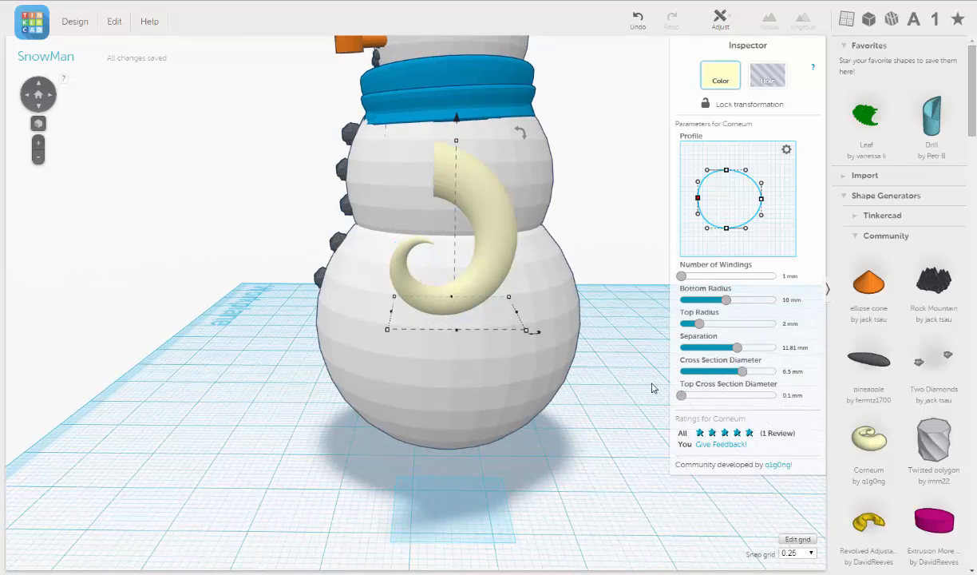
right_drag(336, 299, 625, 138)
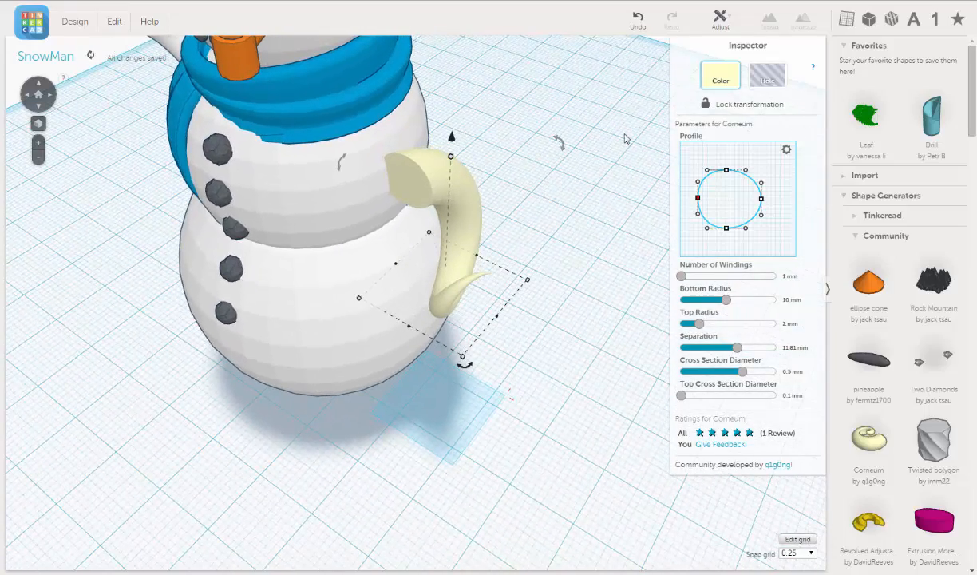
Color the second Corneum arm white and shift it sideways into the snowman's middle ball
click(731, 83)
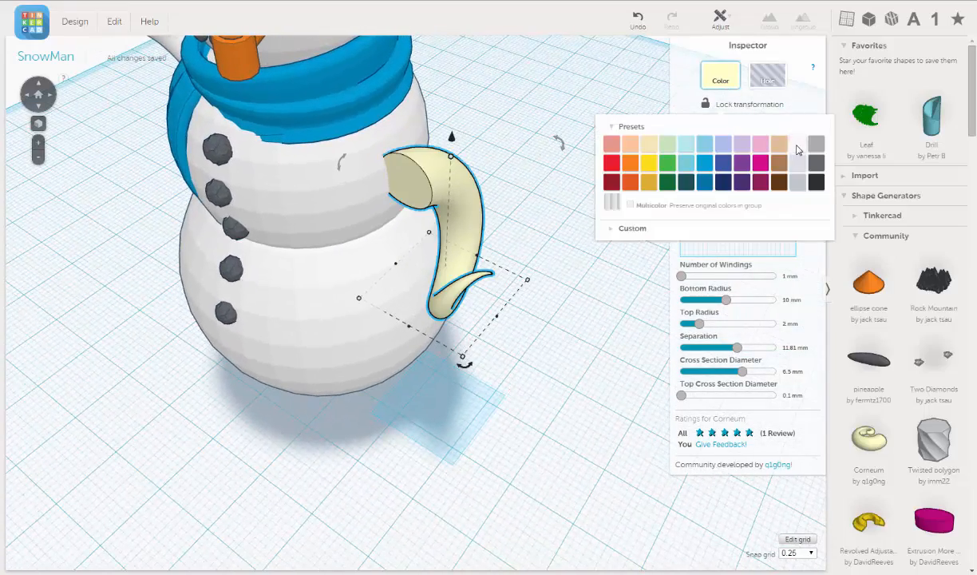
click(797, 145)
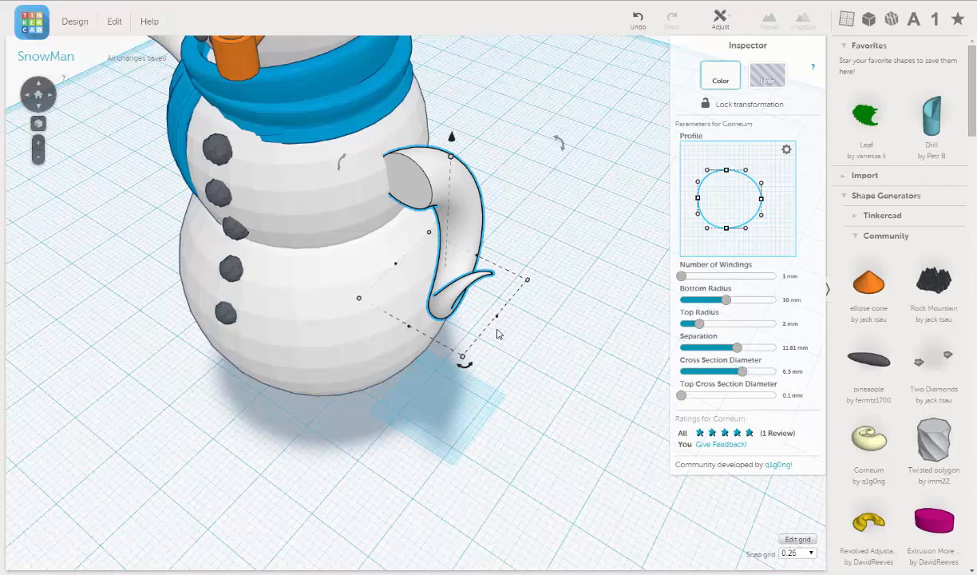
key(Left)
key(Left)
key(Left)
key(Left)
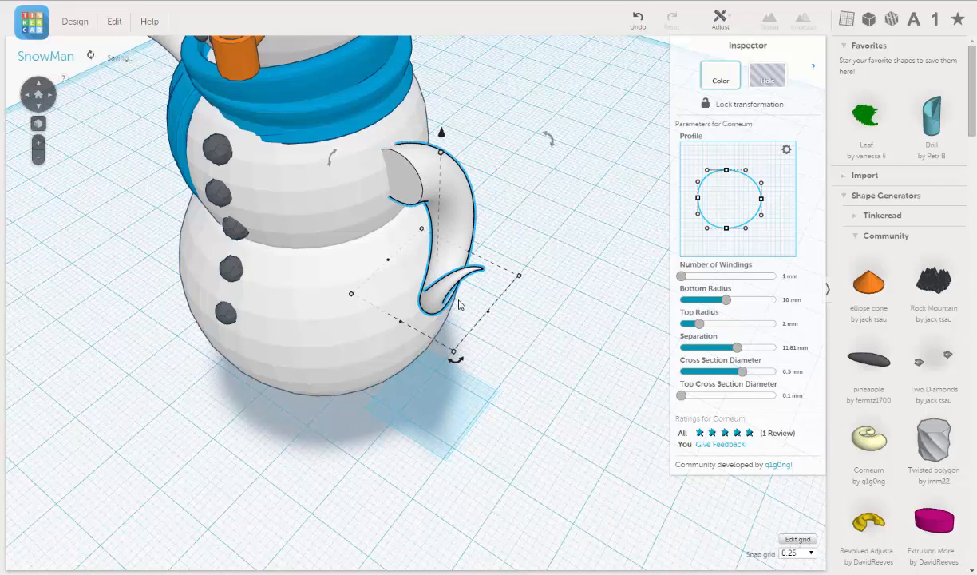
key(Left)
key(Left)
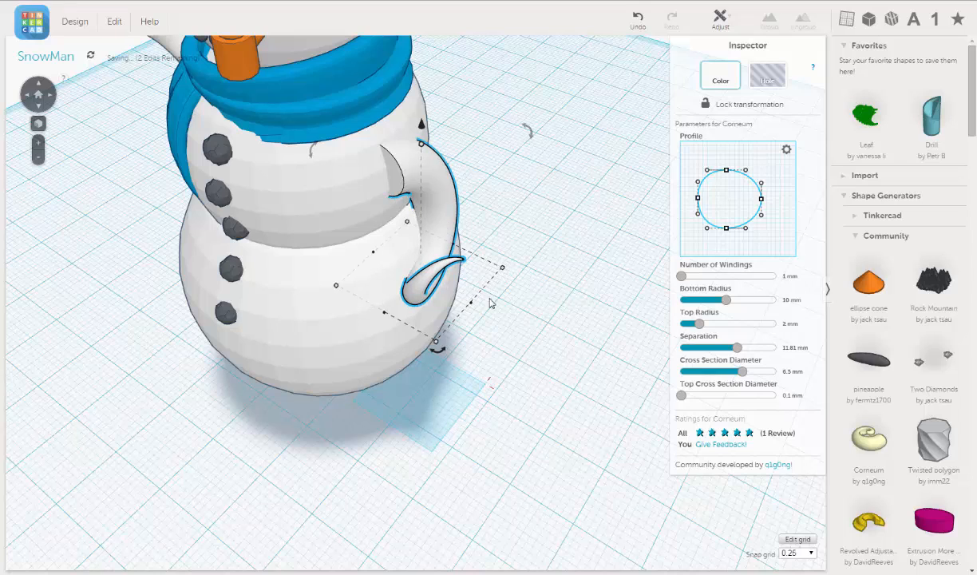
Rotate the white arm horizontally toward the snowman's front and reposition it slightly deeper and higher on the body
drag(438, 353, 340, 368)
right_drag(365, 278, 418, 215)
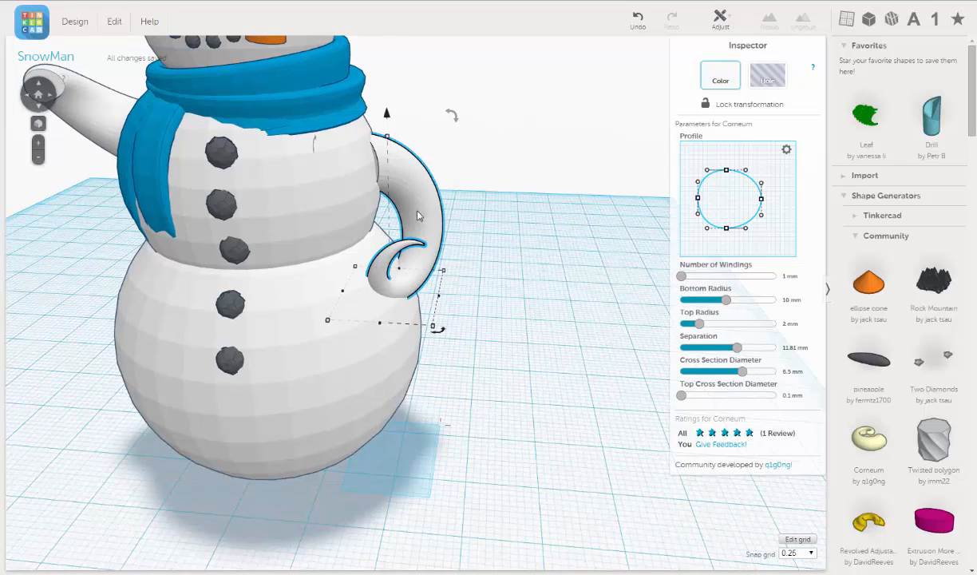
key(Left)
key(Left)
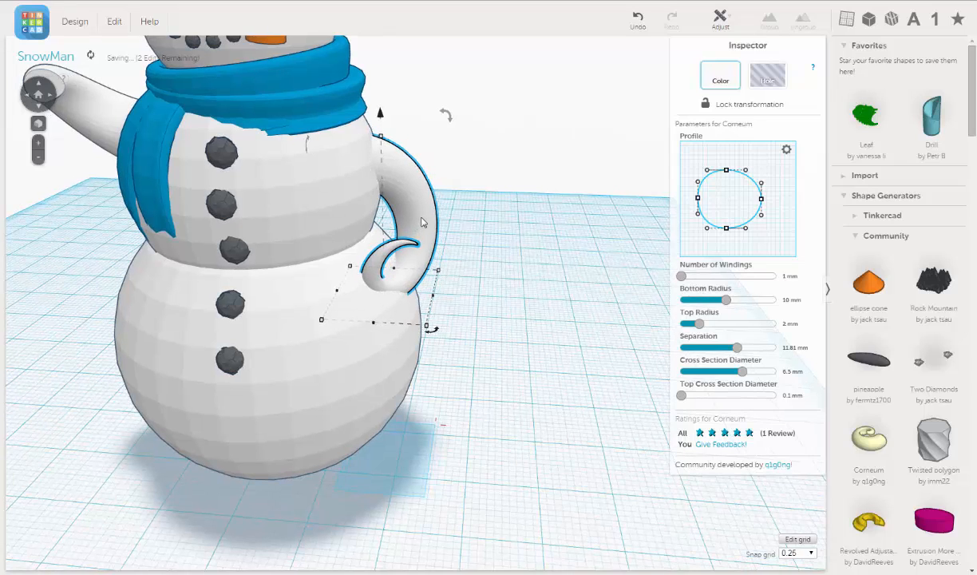
right_drag(402, 199, 428, 142)
drag(397, 122, 397, 100)
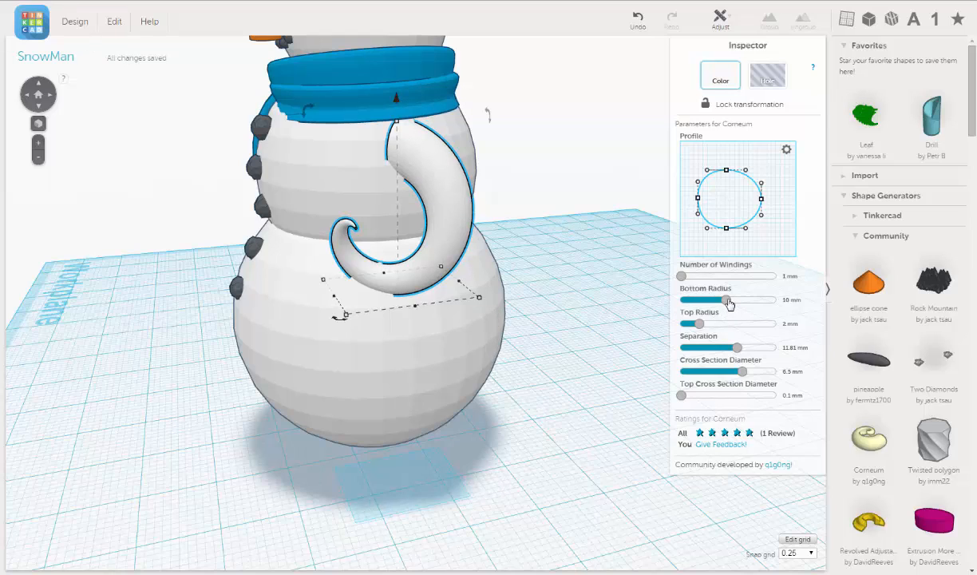
Set the arm's top radius to 0.1 mm and its bottom radius to 9 mm
drag(702, 325, 677, 323)
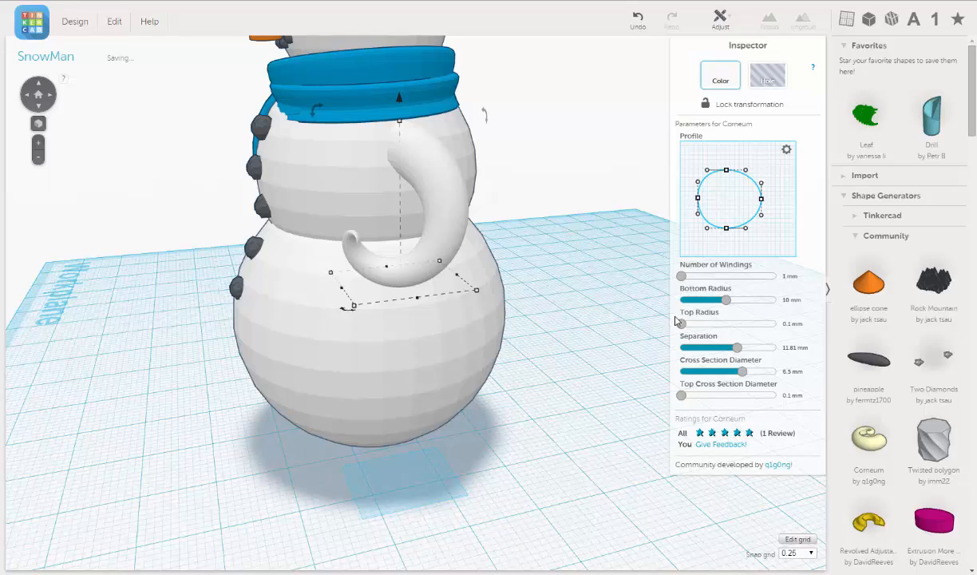
mouse_move(727, 306)
mouse_down()
mouse_move(713, 307)
mouse_move(720, 311)
mouse_up()
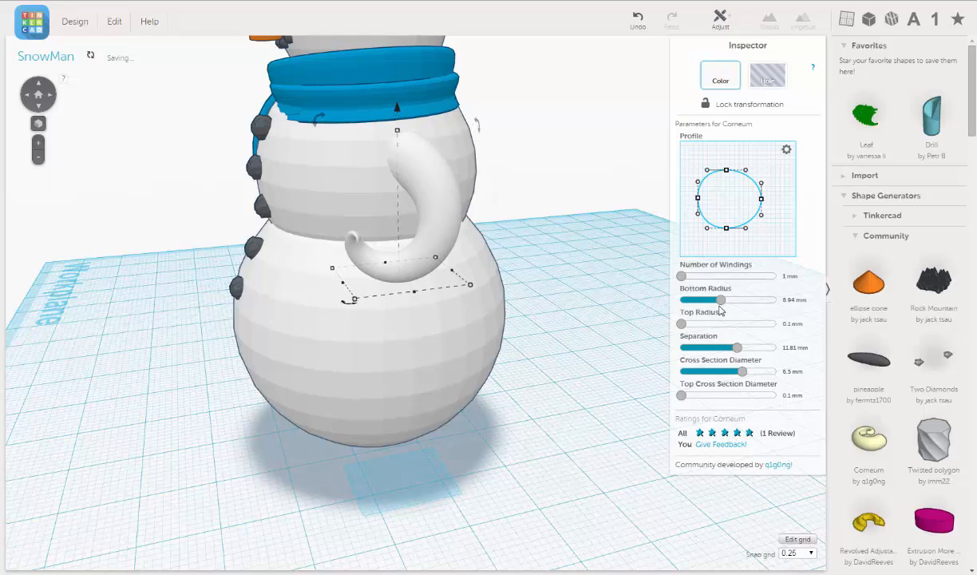
click(784, 299)
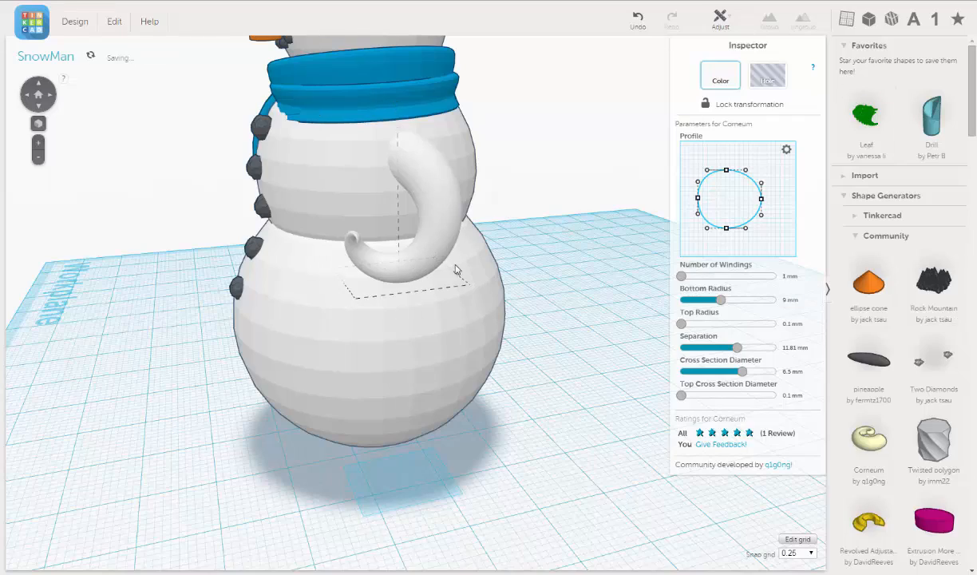
Scale up the second arm slightly so it better matches the snowman's proportions
right_drag(436, 258, 427, 218)
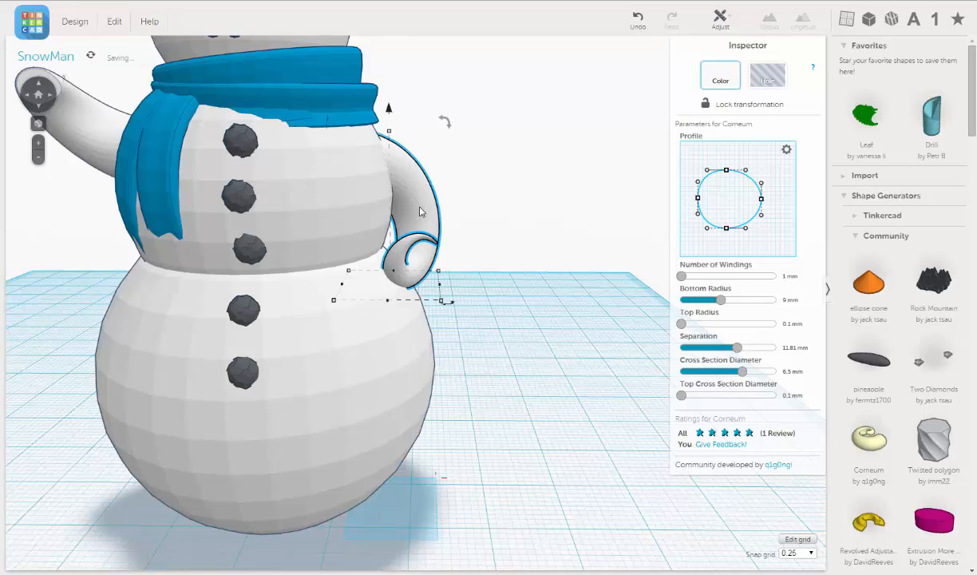
right_drag(461, 214, 483, 280)
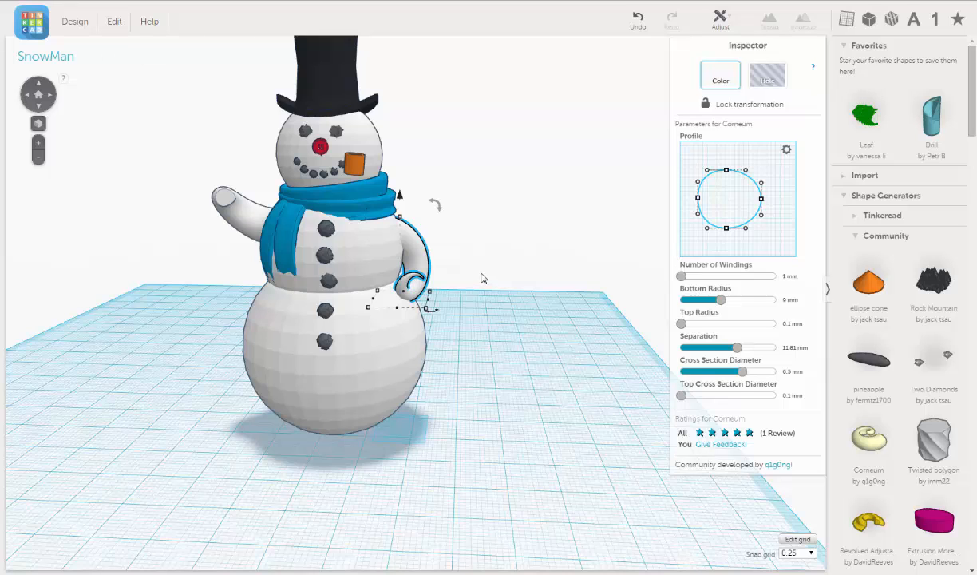
right_drag(458, 273, 473, 262)
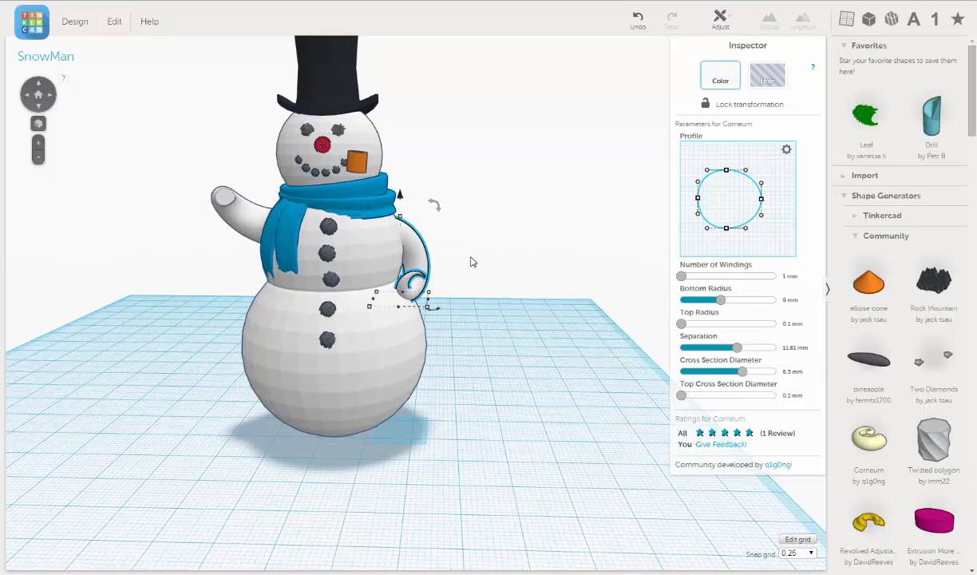
click(471, 299)
right_drag(399, 312, 449, 321)
click(432, 263)
scroll(449, 321, up, 3)
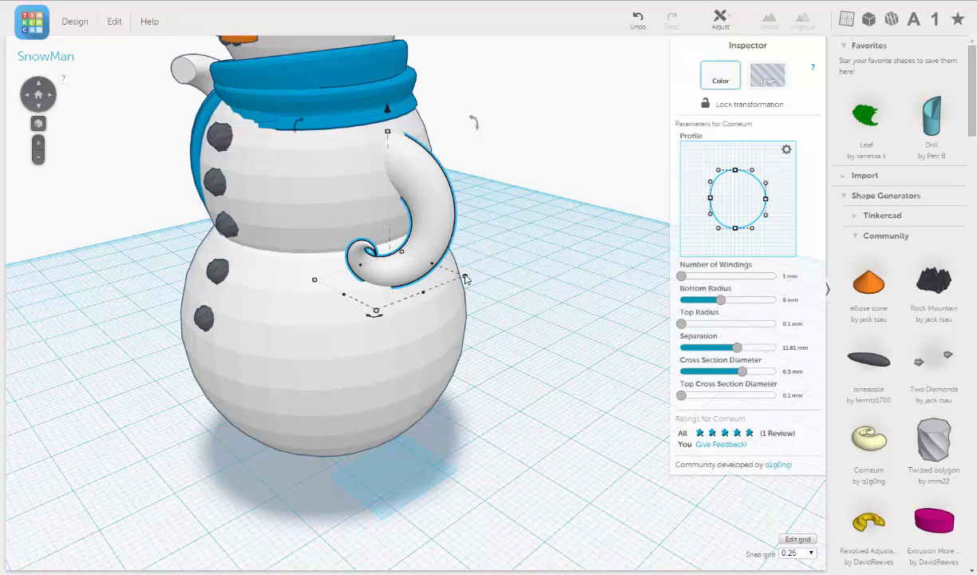
drag(465, 276, 477, 288)
right_drag(471, 275, 484, 244)
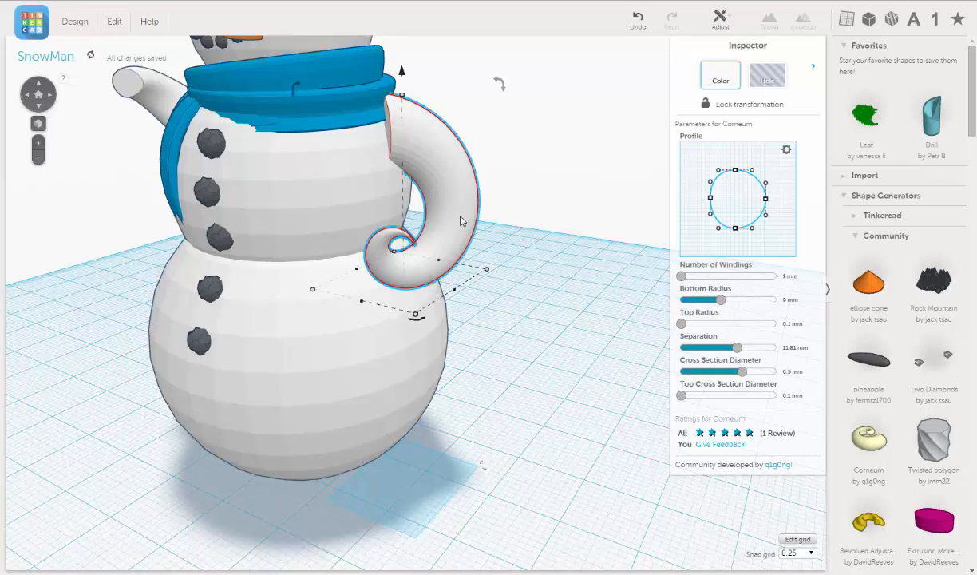
Push the enlarged arm further into the snowman's body and stretch its width to 15.75 mm
key(Left)
key(Left)
key(Left)
key(Left)
key(Left)
key(Left)
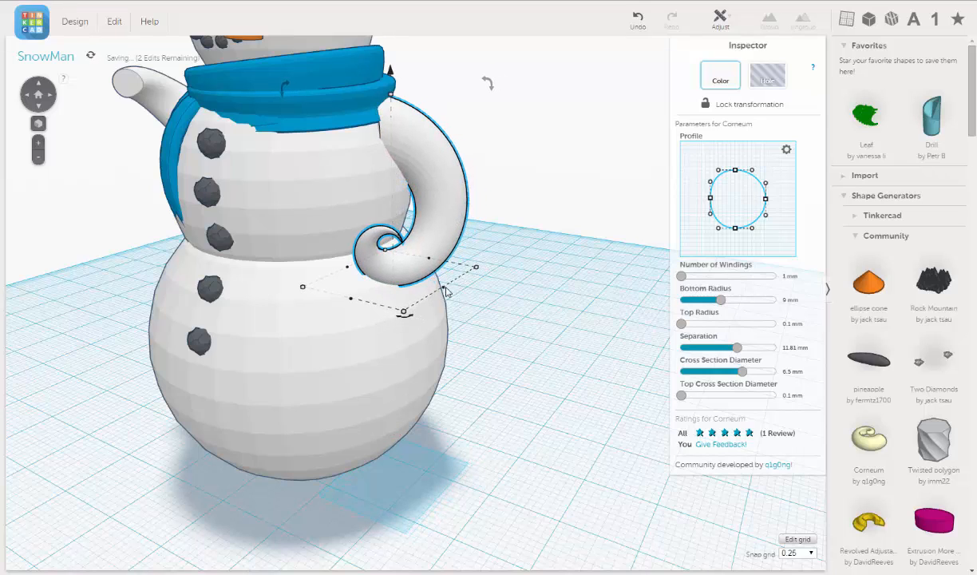
mouse_move(349, 268)
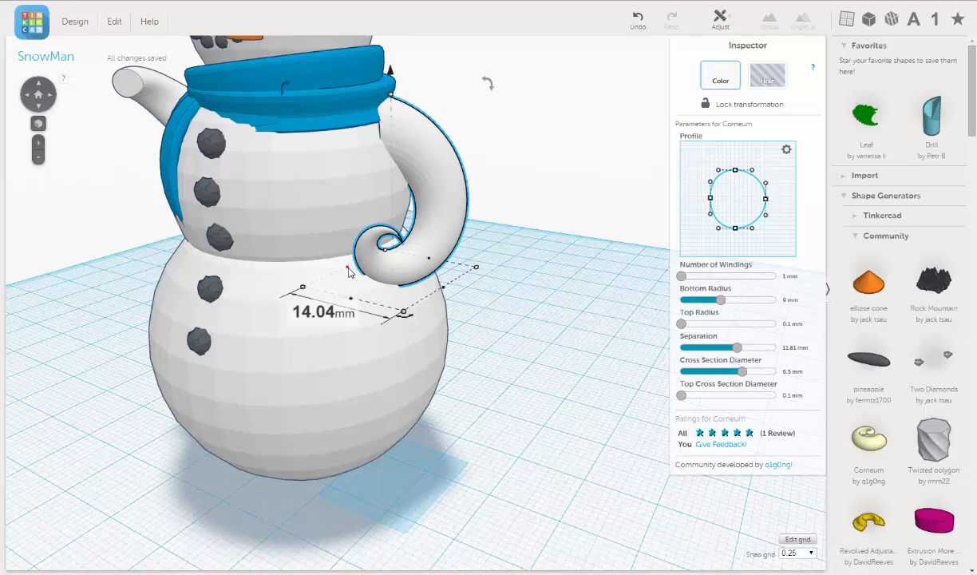
drag(349, 268, 339, 266)
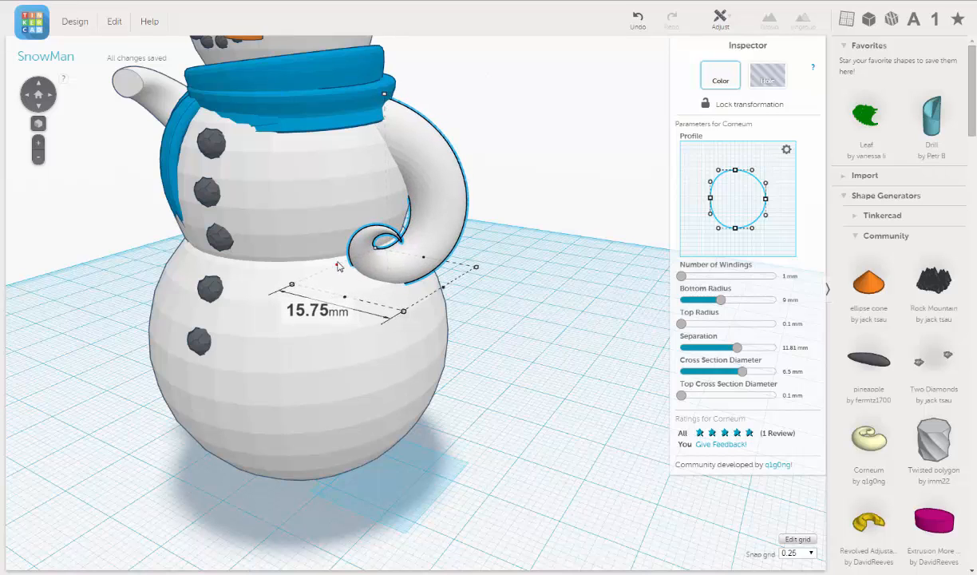
Lower the second arm slightly so its shoulder sits below the scarf
right_drag(471, 229, 430, 86)
mouse_move(410, 71)
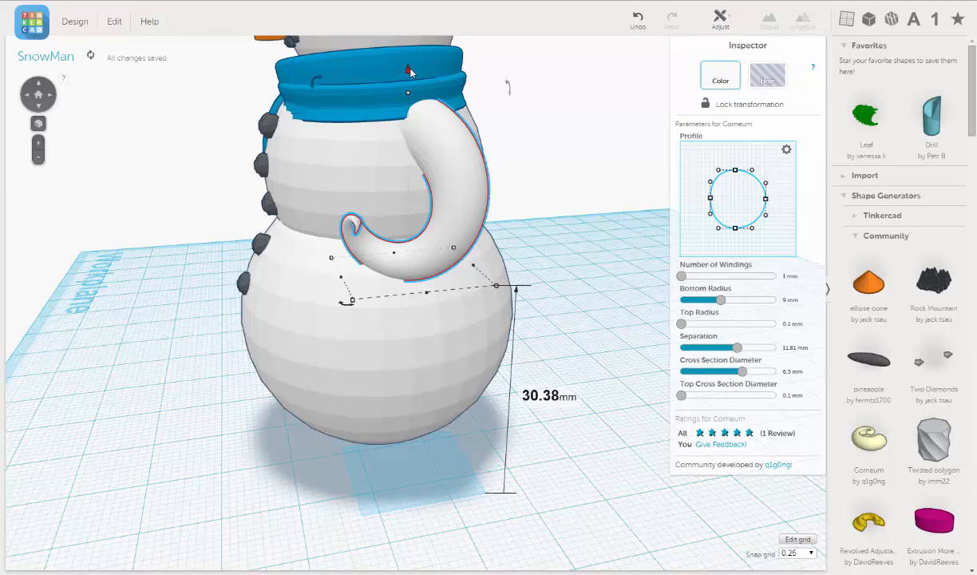
drag(408, 72, 409, 109)
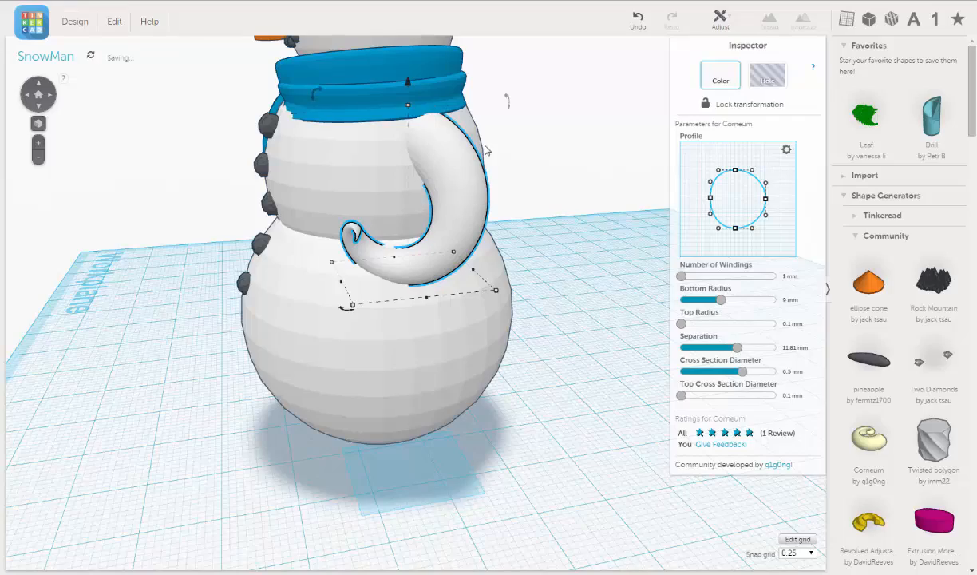
Examine the fit and pose of both curled arms on the snowman from the front and the sides
right_drag(405, 152, 408, 181)
right_drag(443, 210, 429, 248)
right_drag(412, 289, 502, 348)
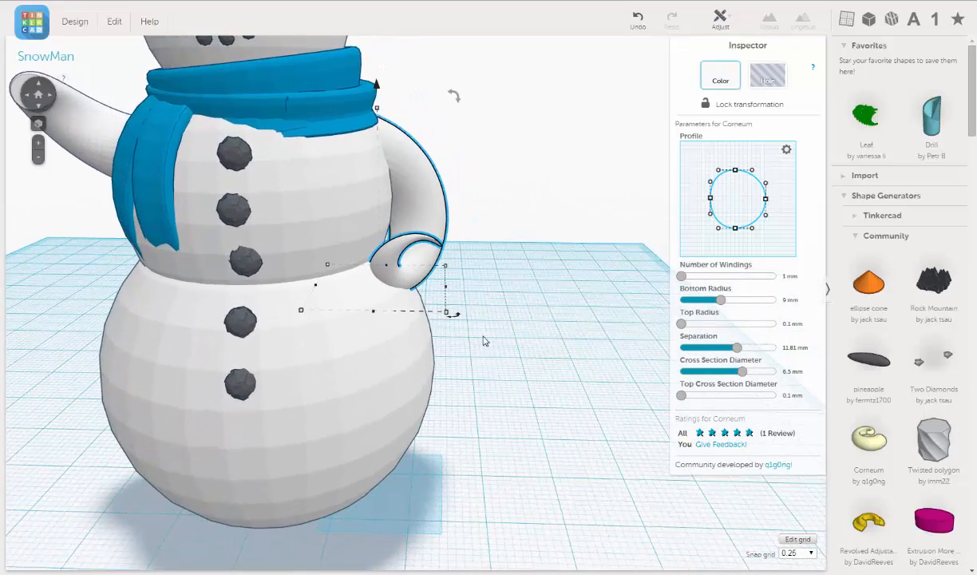
scroll(483, 341, down, 5)
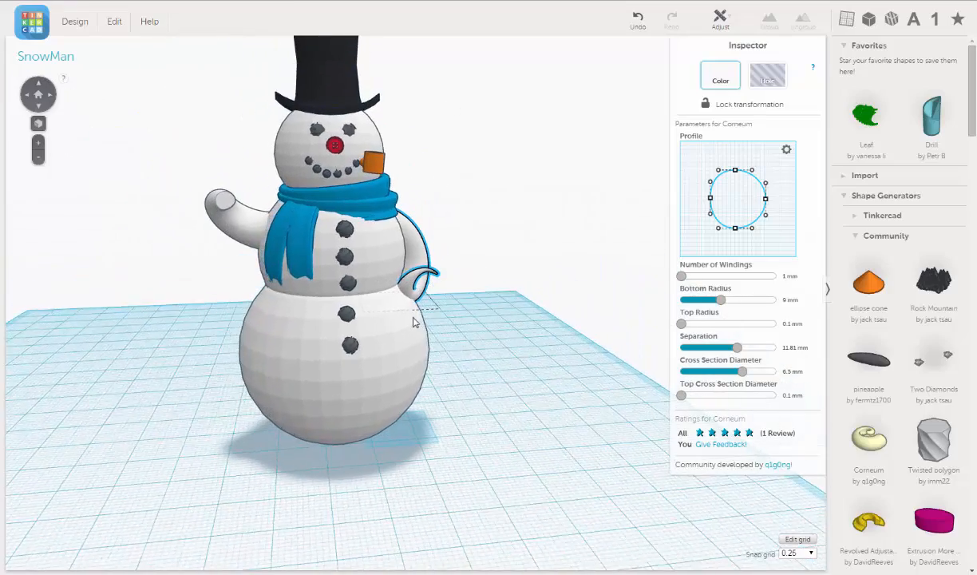
right_drag(413, 322, 447, 277)
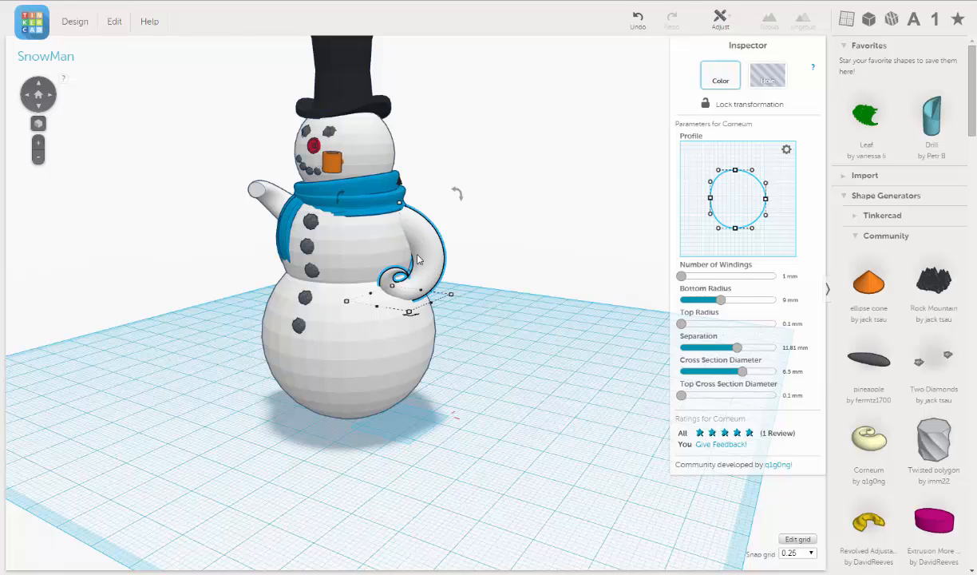
right_drag(367, 243, 447, 274)
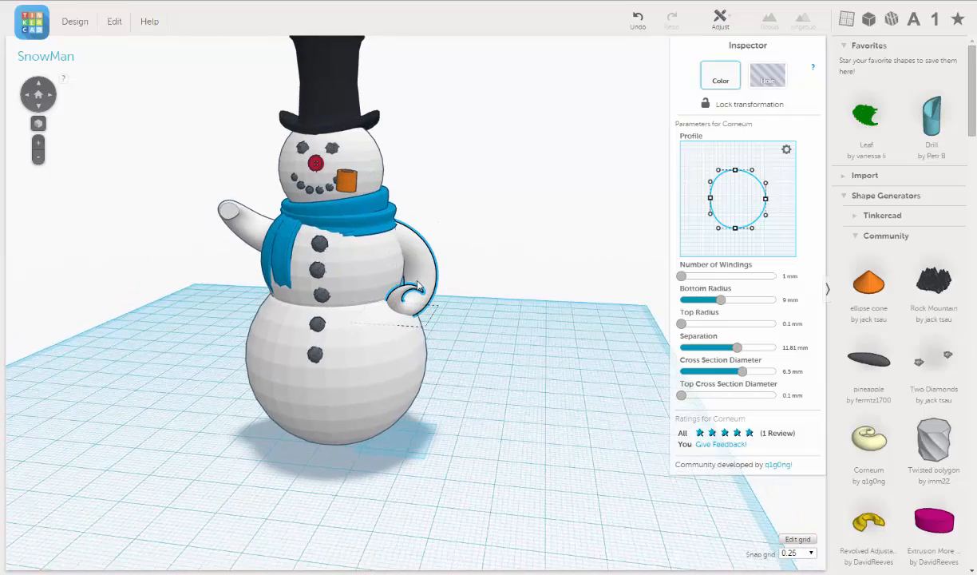
scroll(442, 257, up, 3)
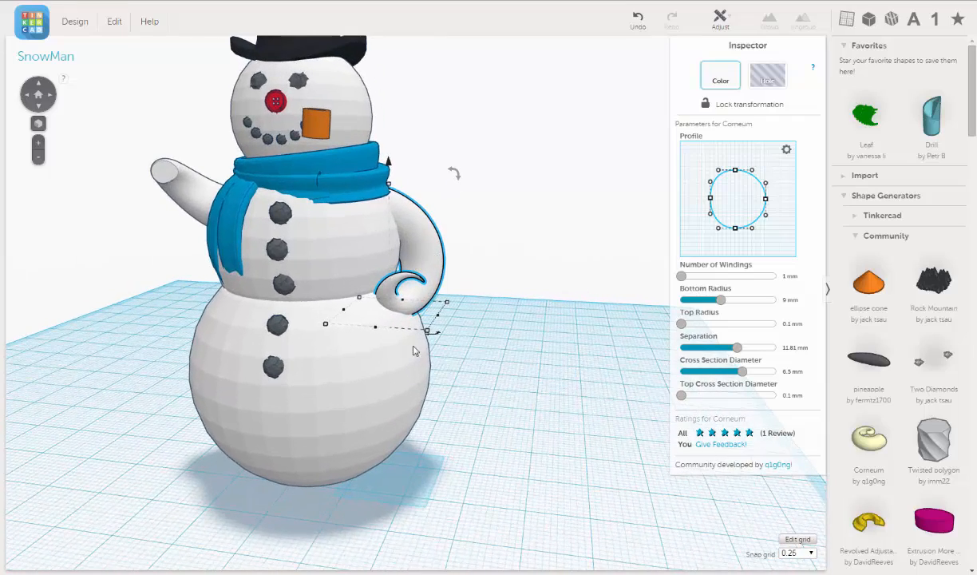
right_drag(413, 351, 412, 235)
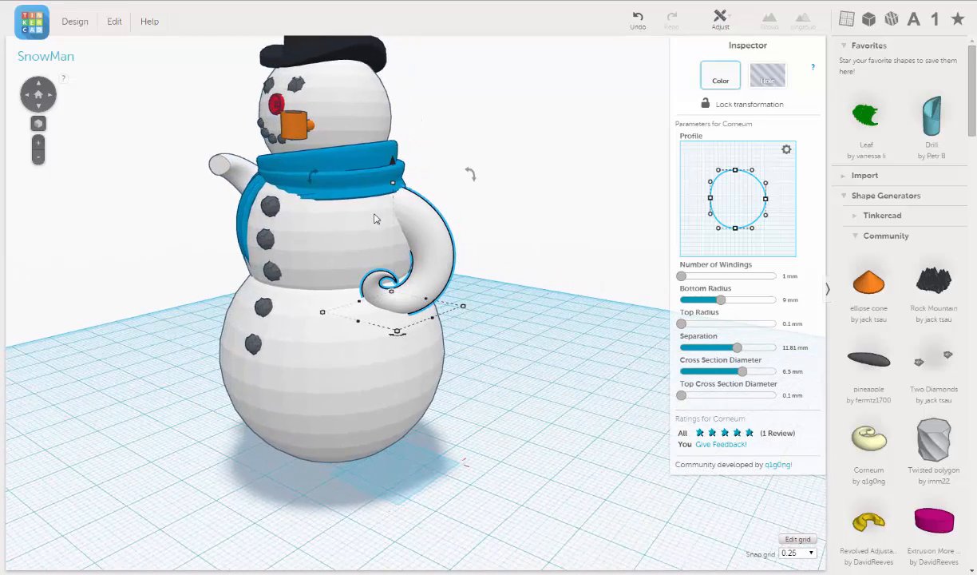
right_drag(349, 285, 433, 223)
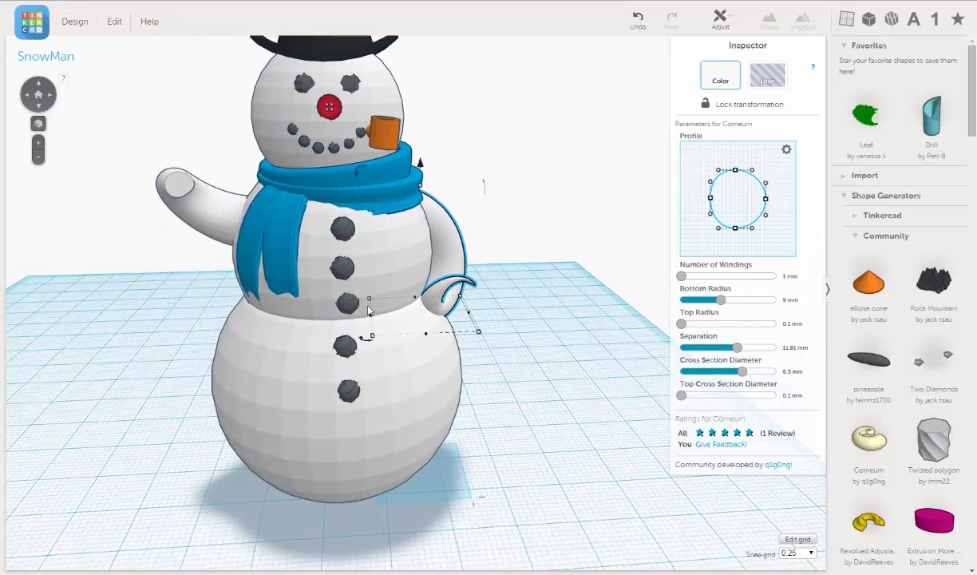
right_drag(368, 310, 440, 189)
right_drag(427, 238, 419, 140)
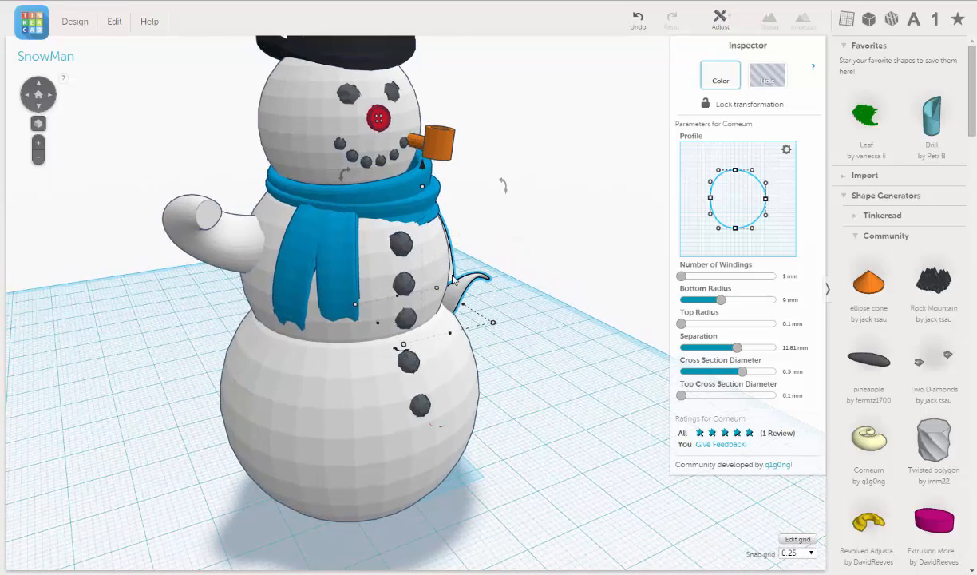
right_drag(454, 279, 432, 137)
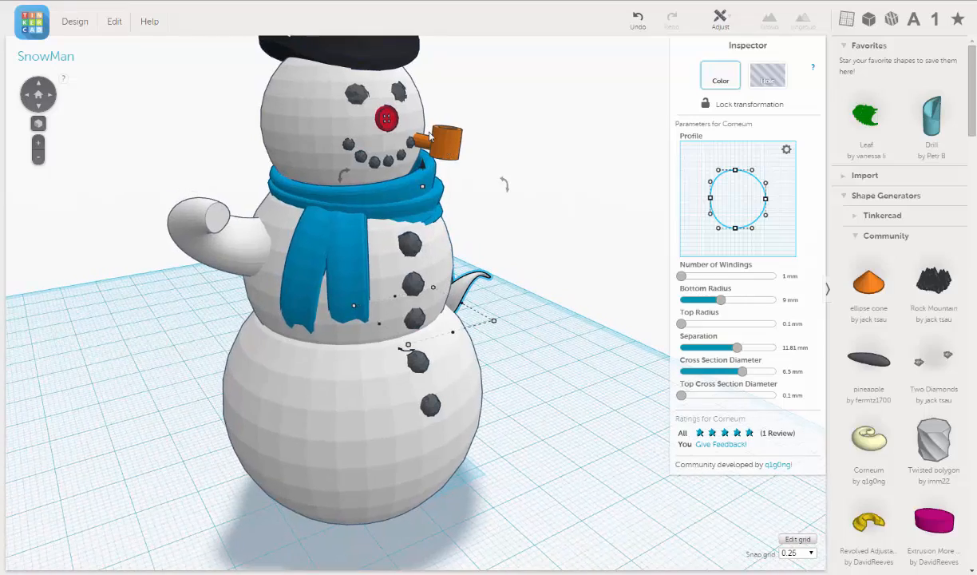
right_drag(428, 320, 280, 109)
right_drag(408, 233, 248, 312)
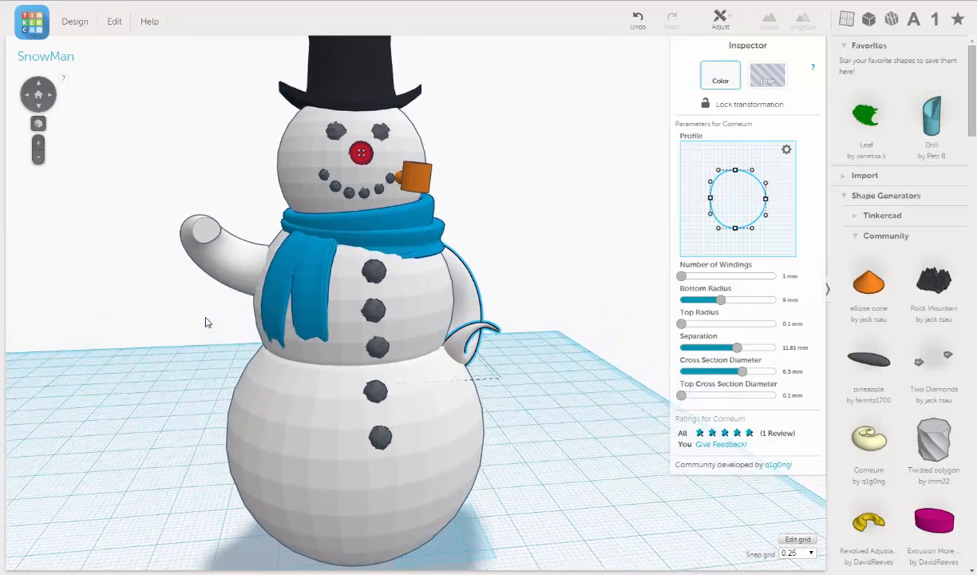
mouse_move(519, 352)
right_down()
mouse_move(337, 359)
mouse_move(501, 351)
right_up()
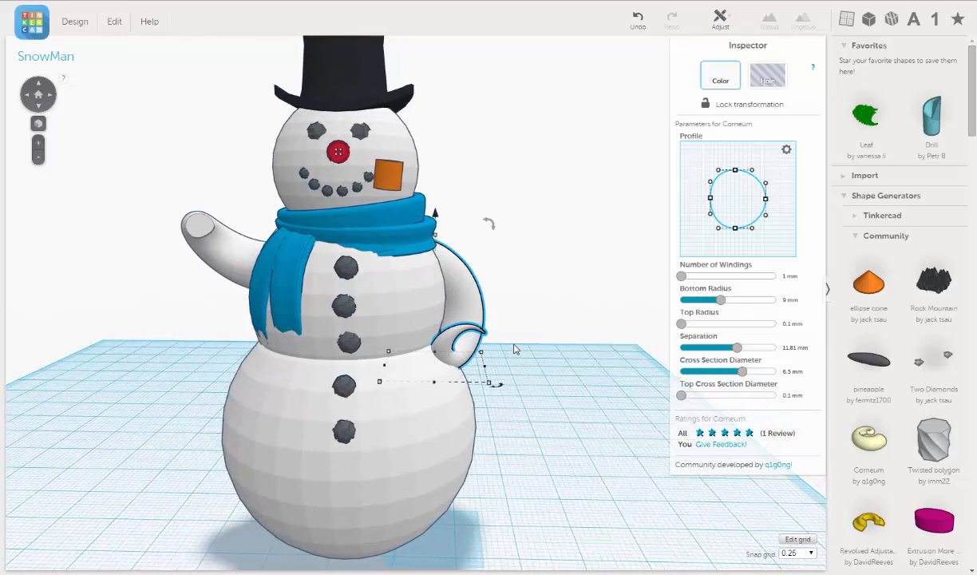
scroll(521, 350, down, 3)
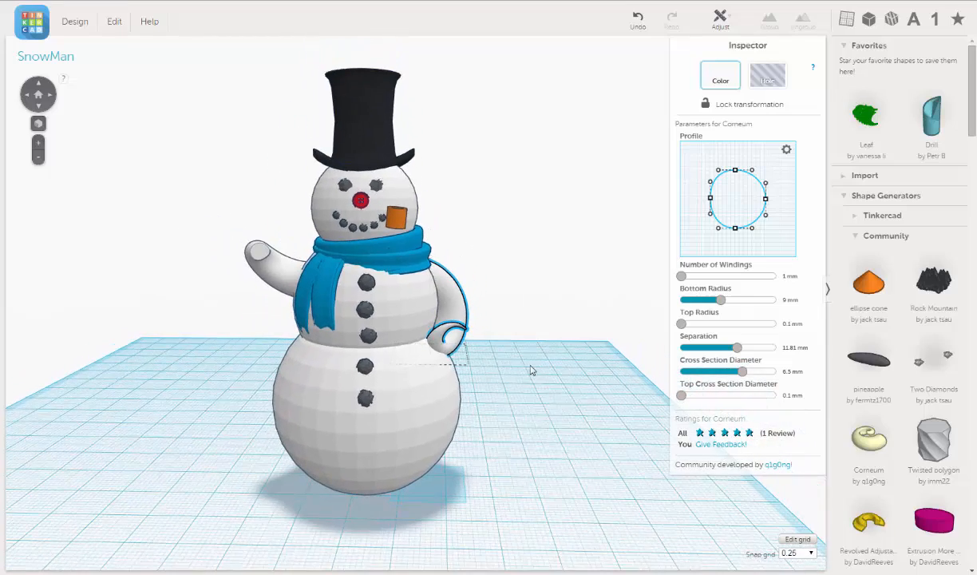